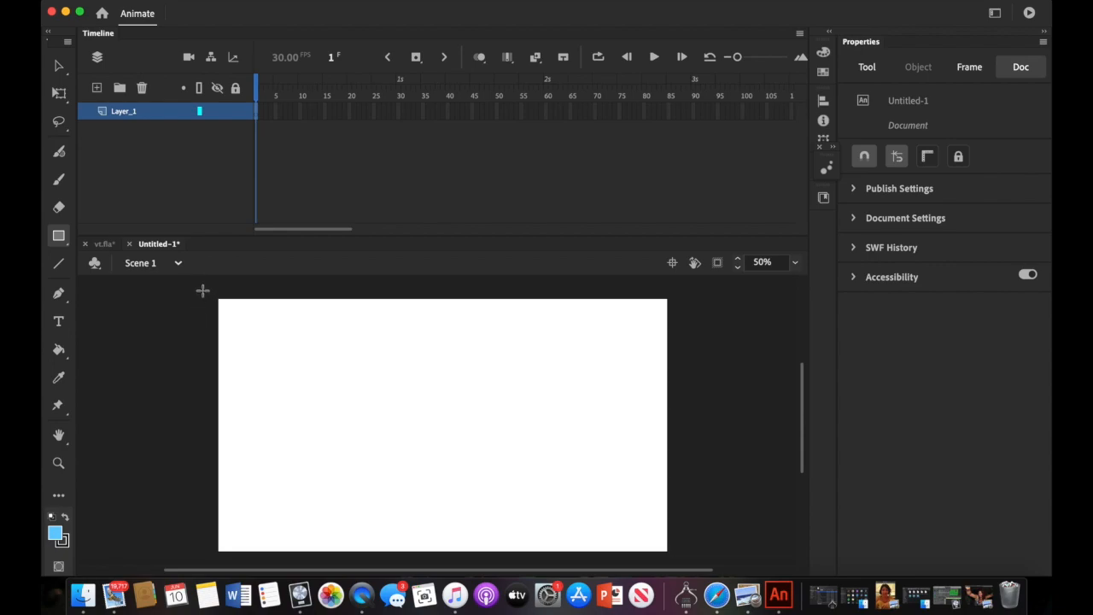
- Fill the stage with a light blue rectangle, rename Layer_1 to bg, and add a layer above
{"action": "mouse_move", "coordinate": [204, 287]}
{"action": "left_mouse_down"}
{"action": "mouse_move", "coordinate": [571, 521]}
{"action": "mouse_move", "coordinate": [692, 566]}
{"action": "left_mouse_up"}
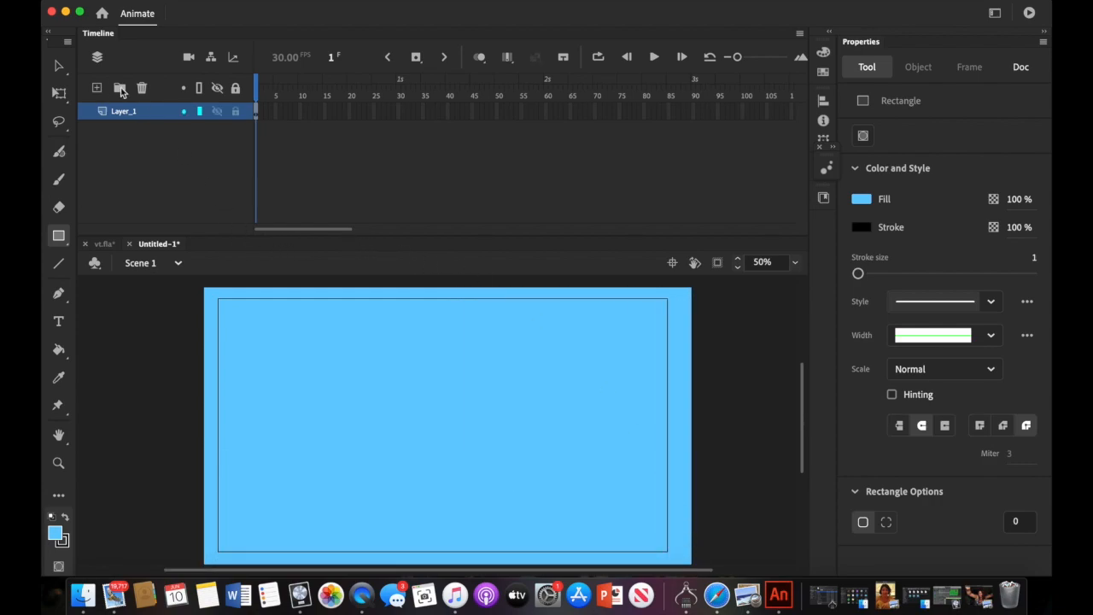
{"action": "double_click", "coordinate": [122, 112]}
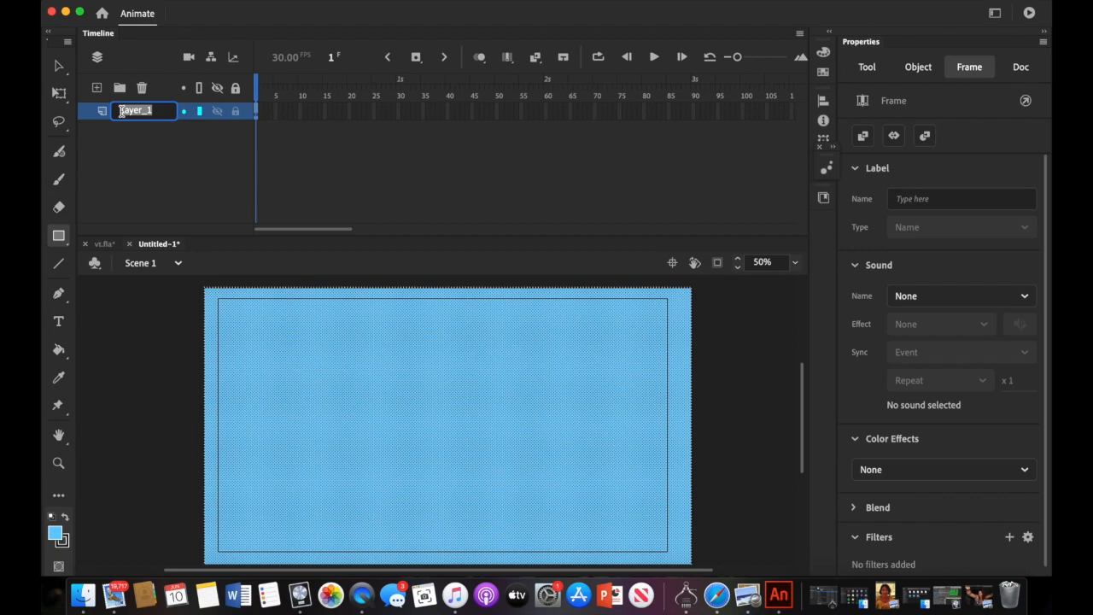
{"action": "type", "text": "bg"}
{"action": "left_click", "coordinate": [144, 156]}
{"action": "left_click", "coordinate": [99, 89]}
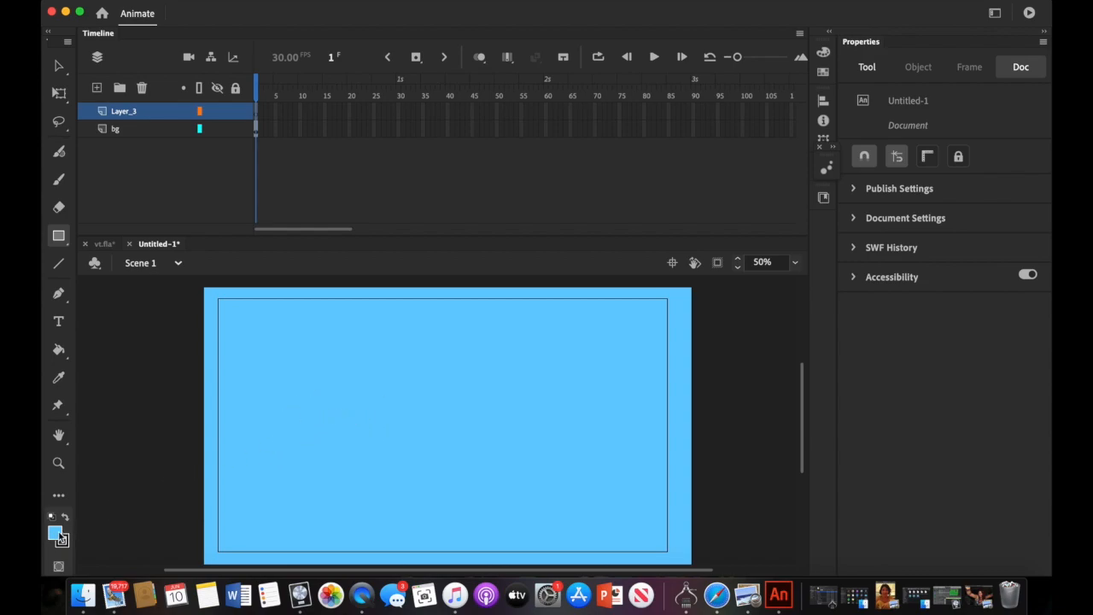
{"action": "left_click", "coordinate": [60, 537]}
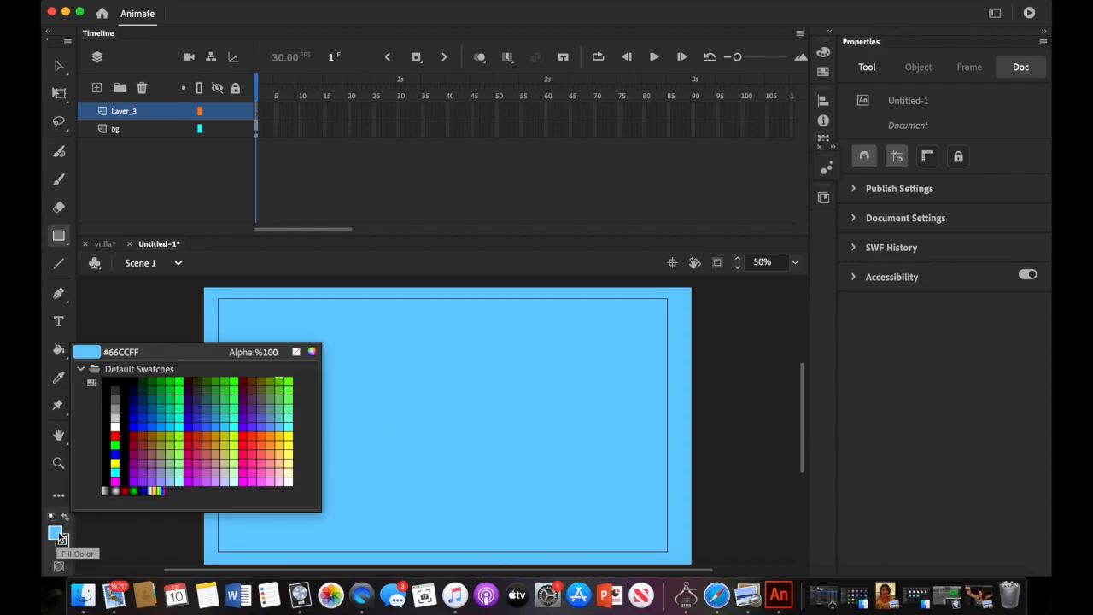
{"action": "left_click", "coordinate": [252, 436]}
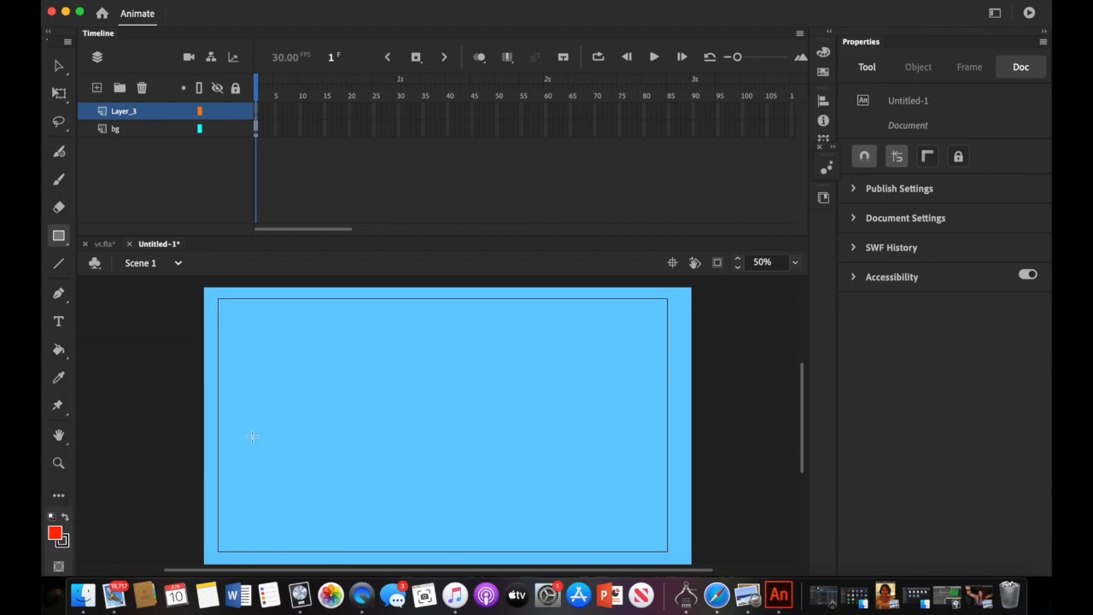
{"action": "left_click", "coordinate": [58, 323]}
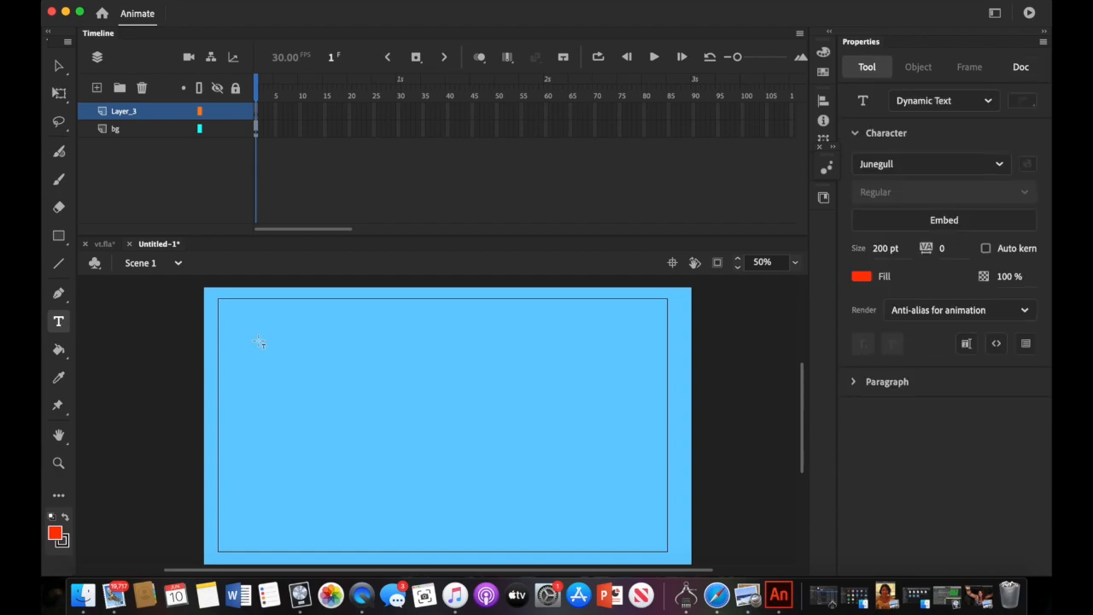
{"action": "left_click_drag", "start_coordinate": [259, 275], "coordinate": [599, 387]}
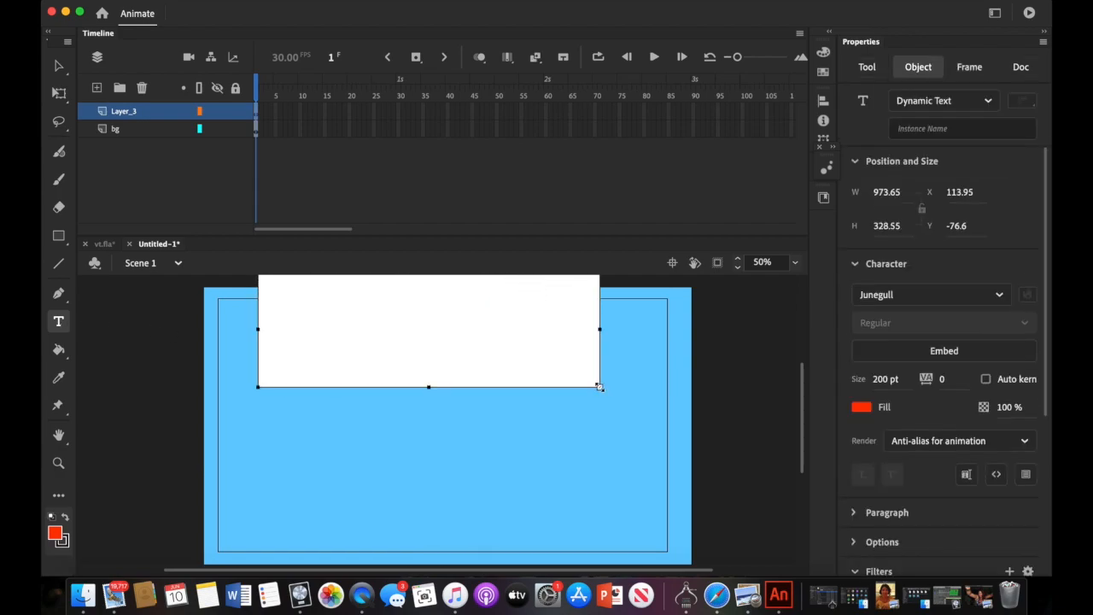
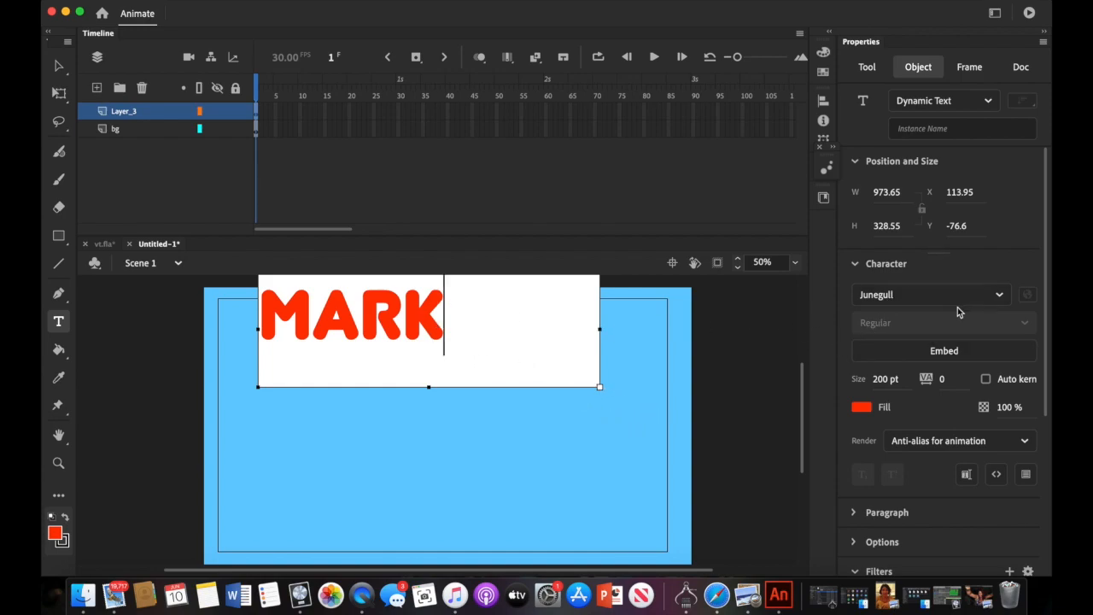
- Set MARK's font to Norwester and move the text down toward the stage centre
{"action": "left_click_drag", "start_coordinate": [444, 313], "coordinate": [250, 338]}
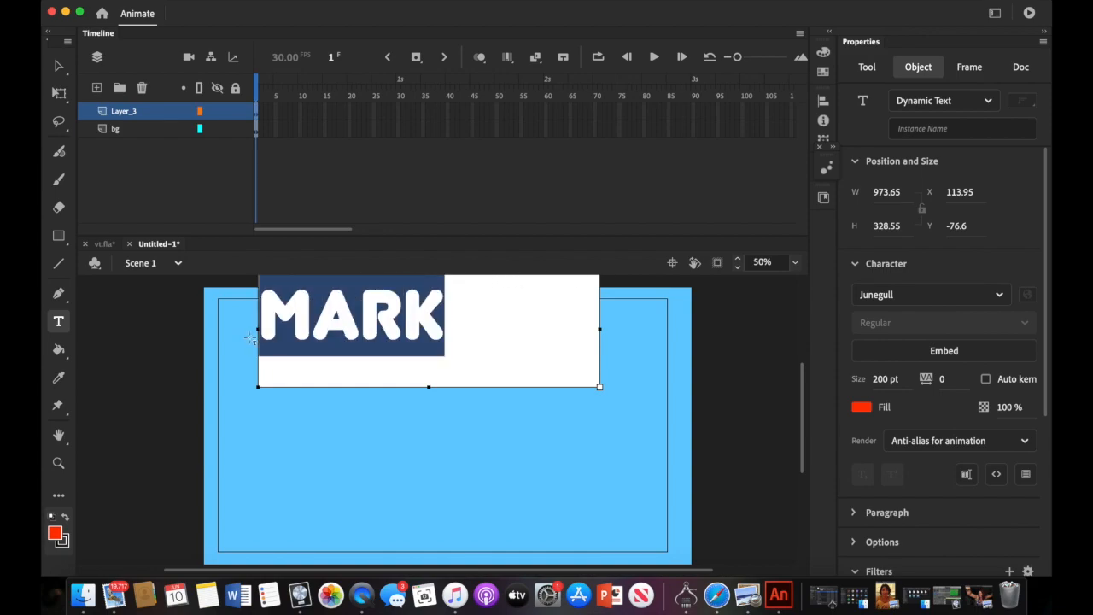
{"action": "left_click", "coordinate": [999, 296]}
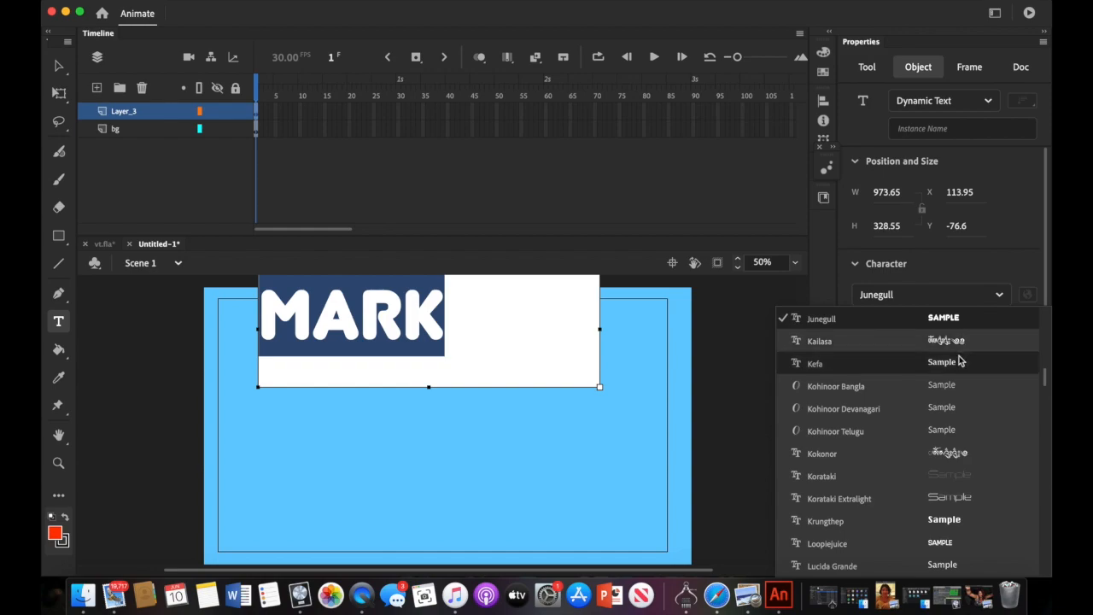
{"action": "scroll", "coordinate": [956, 372], "scroll_direction": "down", "scroll_amount": 15}
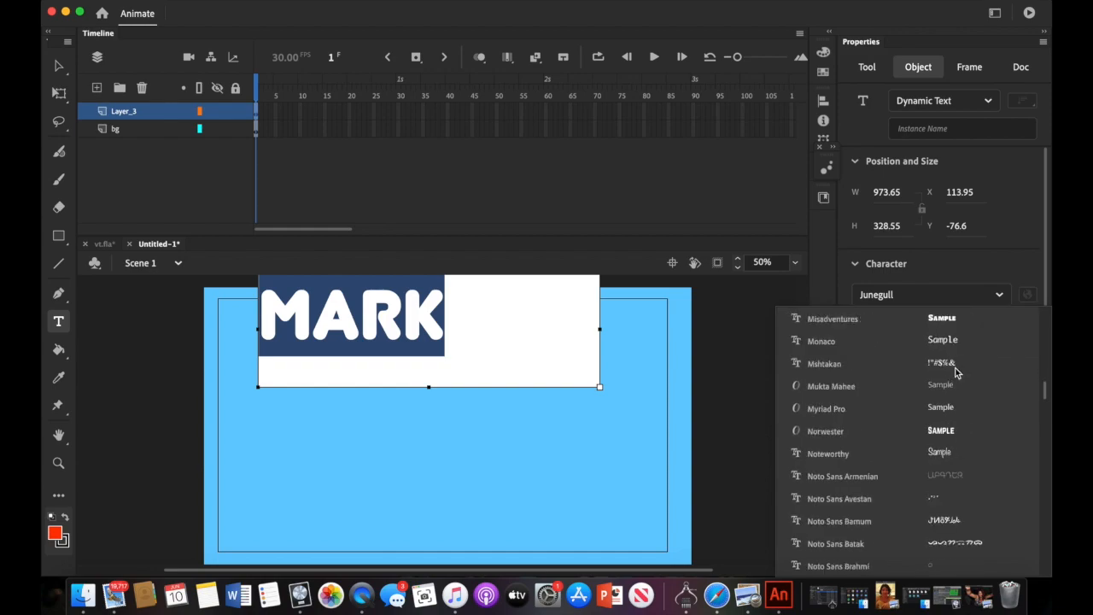
{"action": "left_click", "coordinate": [943, 433]}
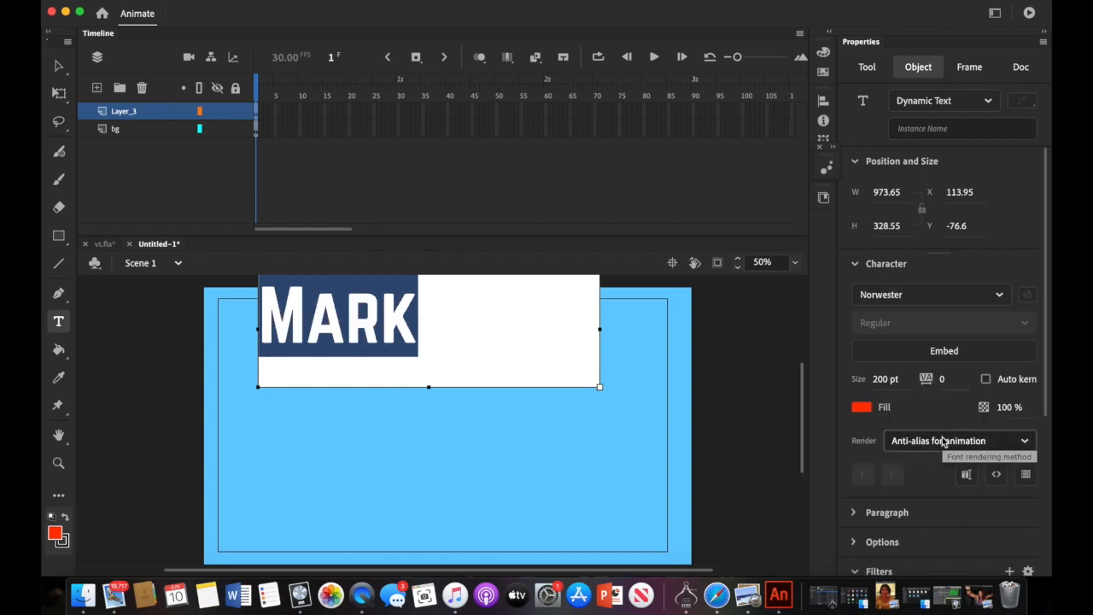
{"action": "left_click", "coordinate": [1002, 296]}
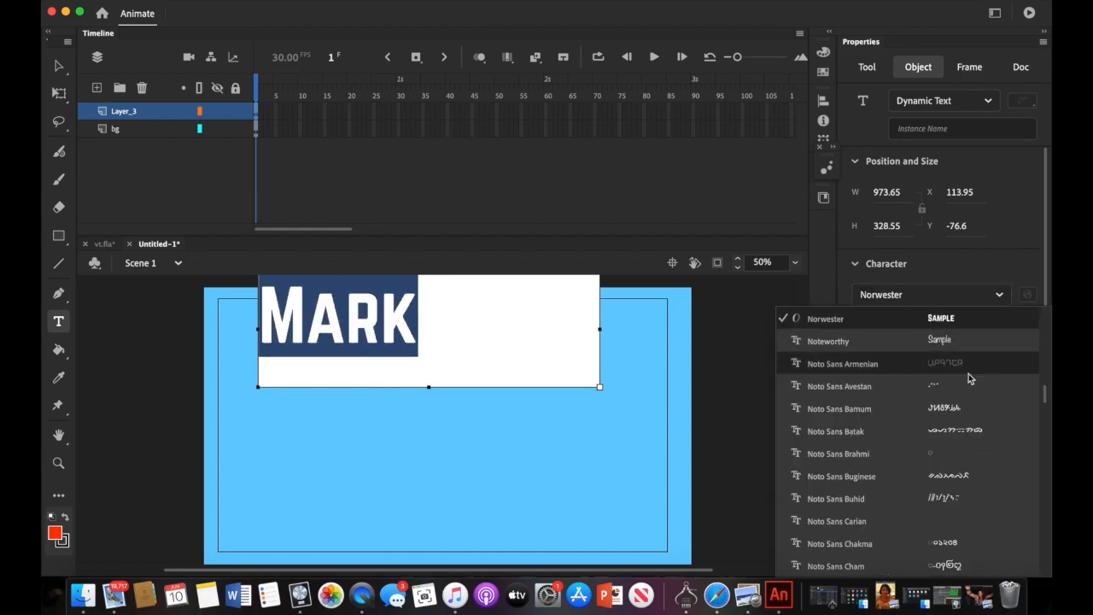
{"action": "left_click", "coordinate": [959, 347]}
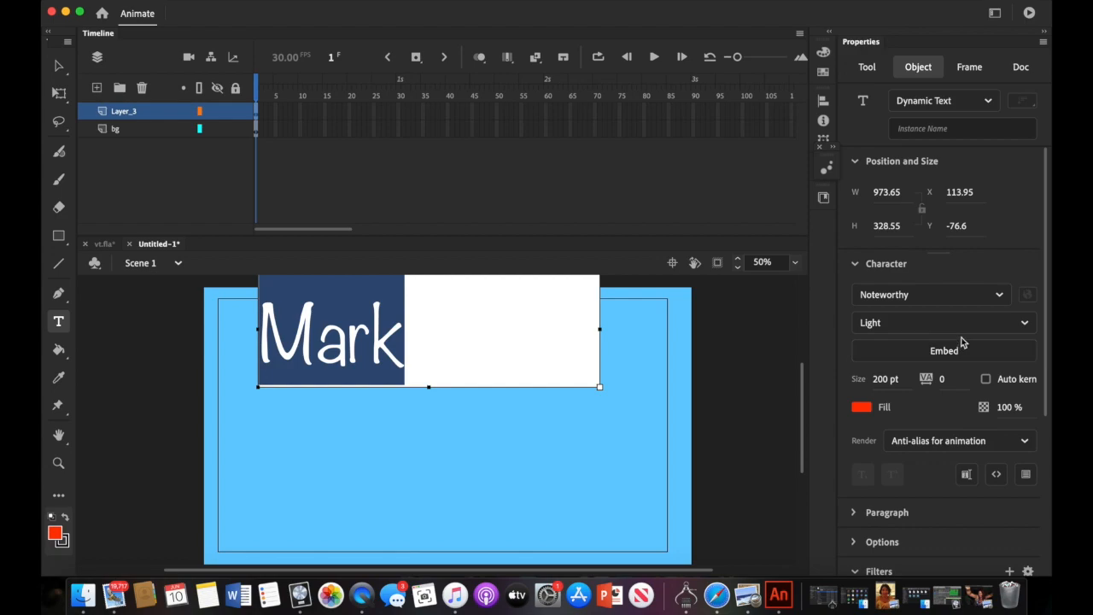
{"action": "left_click", "coordinate": [999, 296]}
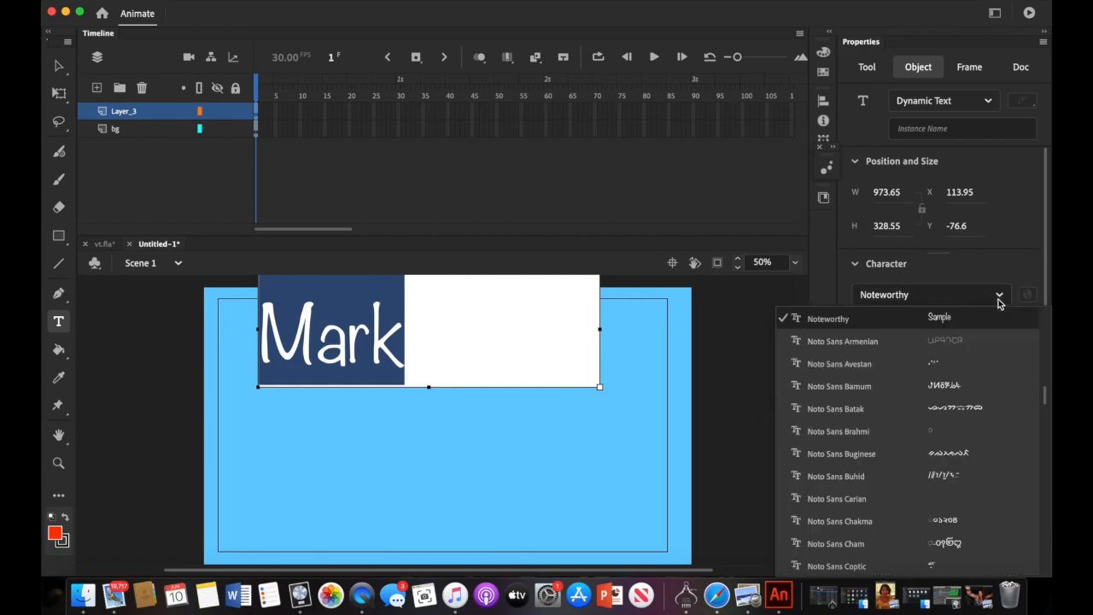
{"action": "scroll", "coordinate": [956, 338], "scroll_direction": "up", "scroll_amount": 1}
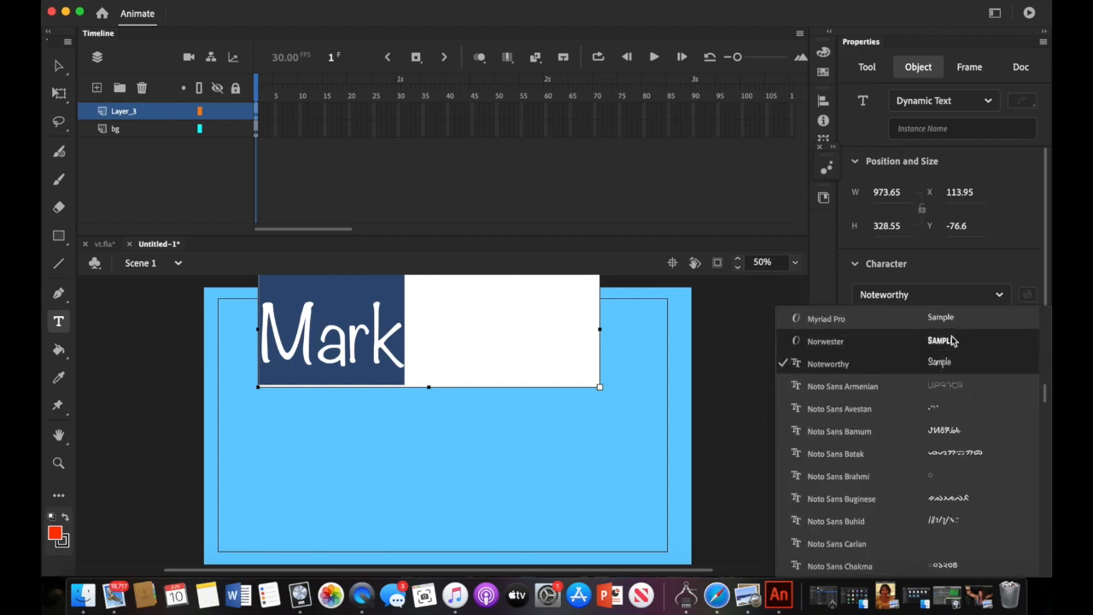
{"action": "left_click", "coordinate": [954, 341]}
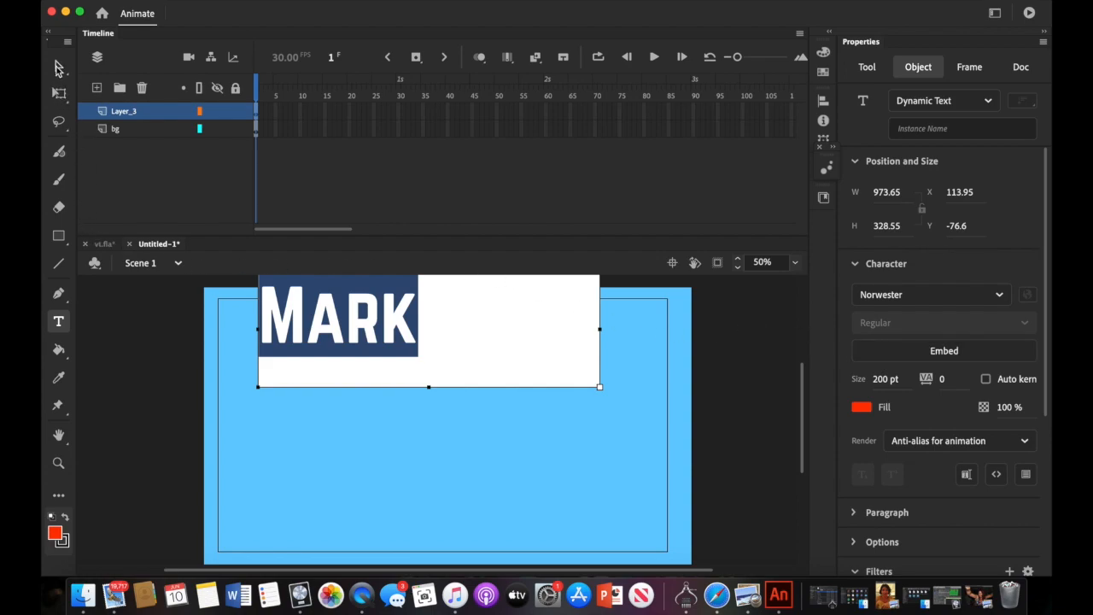
{"action": "left_click", "coordinate": [58, 66]}
{"action": "left_click_drag", "start_coordinate": [325, 334], "coordinate": [415, 394]}
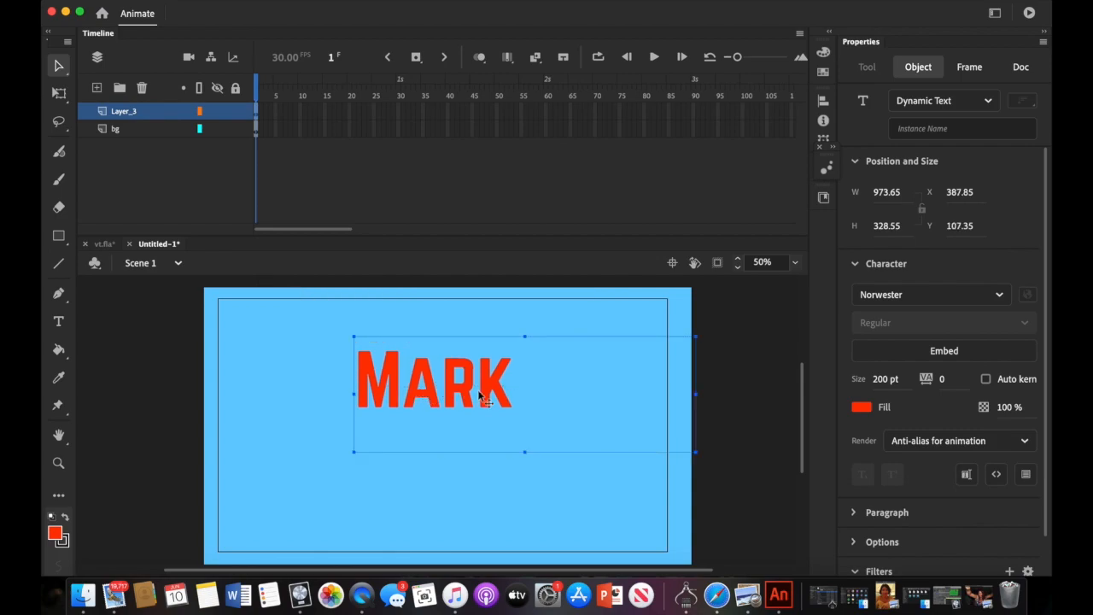
- Trim the MARK text box to fit the word, leaving it 463.85 by 244
{"action": "left_click_drag", "start_coordinate": [693, 392], "coordinate": [517, 392]}
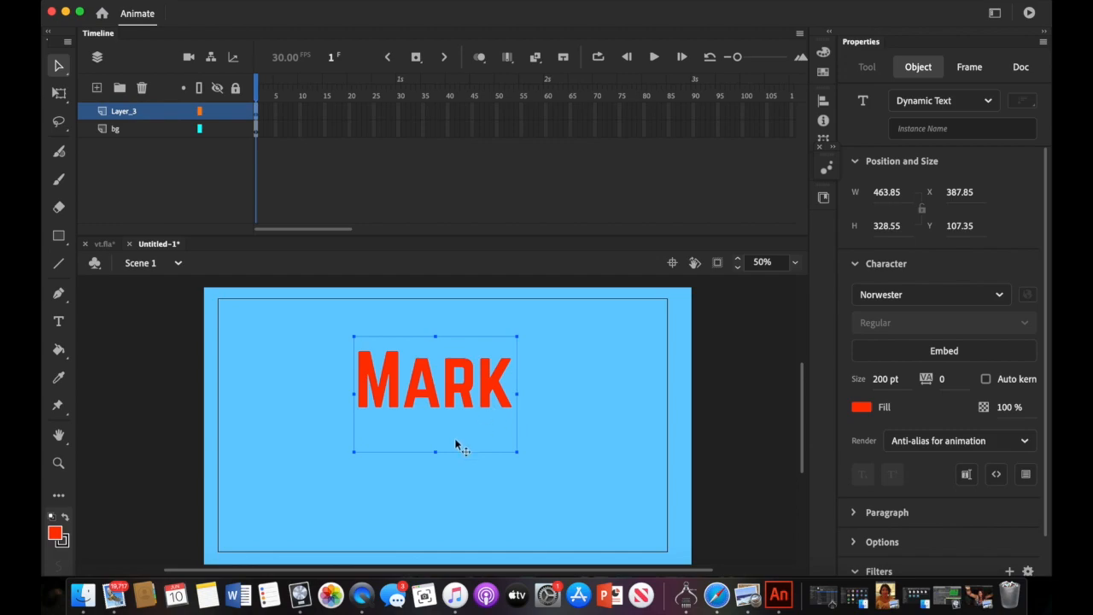
{"action": "left_click_drag", "start_coordinate": [437, 447], "coordinate": [437, 416]}
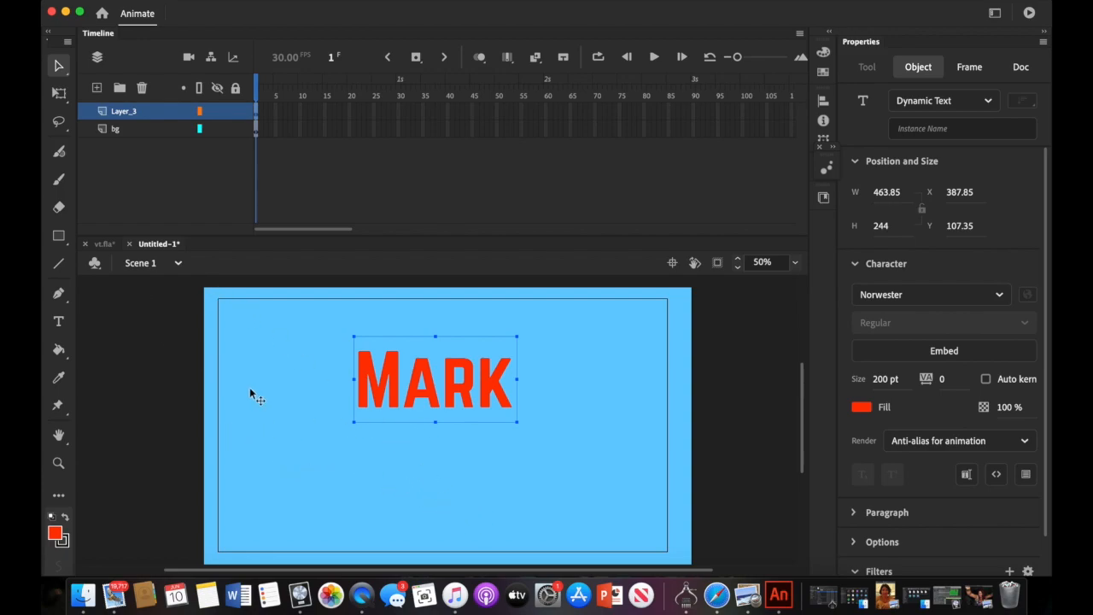
{"action": "left_click", "coordinate": [118, 113]}
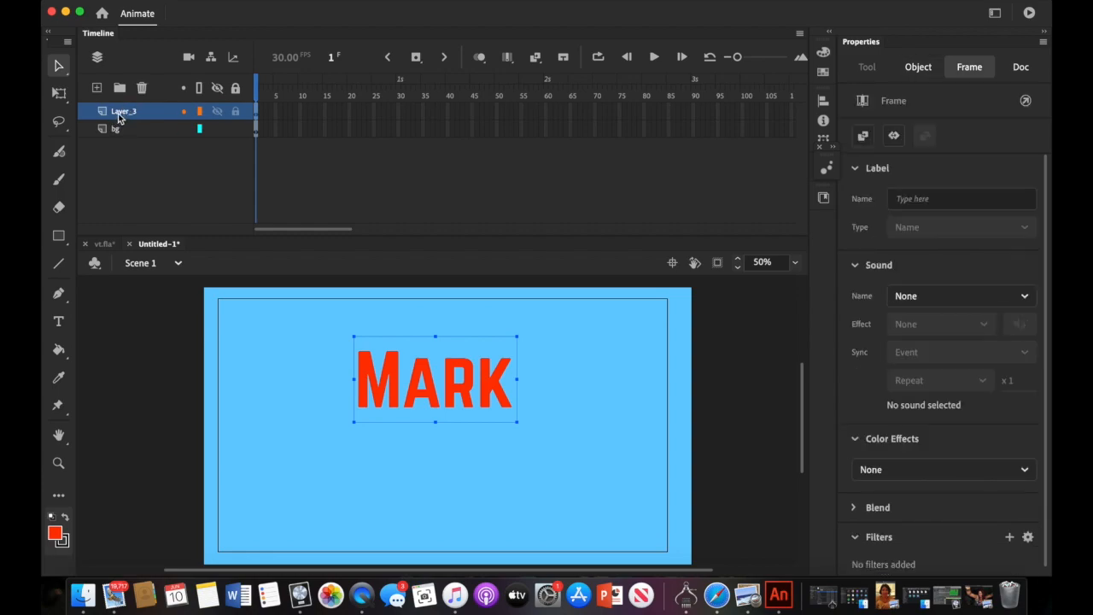
- Rename Layer_3 to mark and add a new Layer_4 above it
{"action": "double_click", "coordinate": [119, 113]}
{"action": "type", "text": "mark"}
{"action": "left_click", "coordinate": [121, 164]}
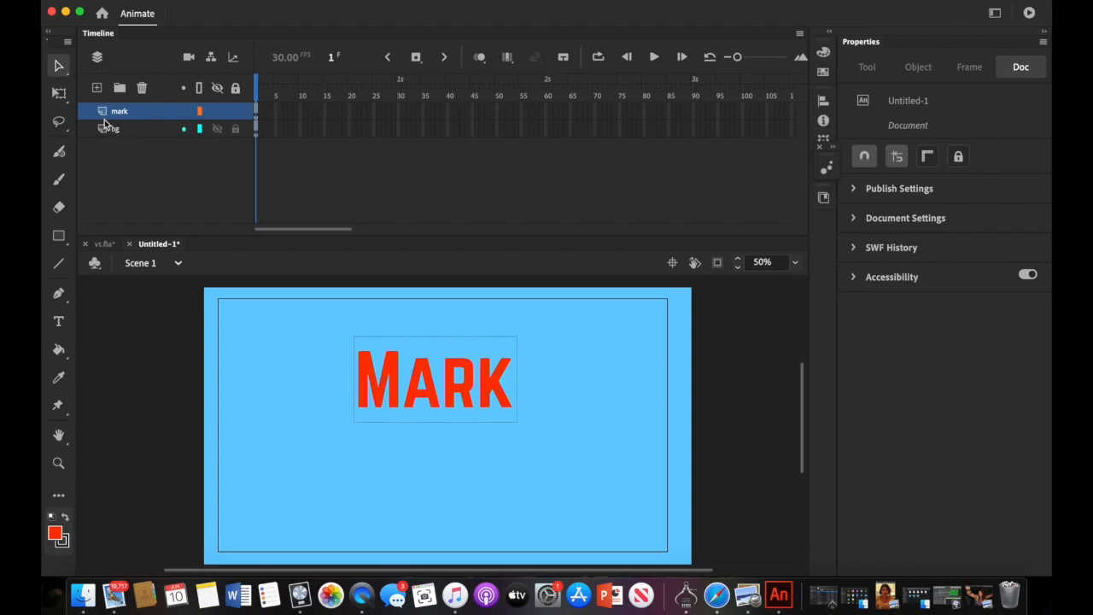
{"action": "left_click", "coordinate": [97, 89]}
{"action": "left_click", "coordinate": [56, 535]}
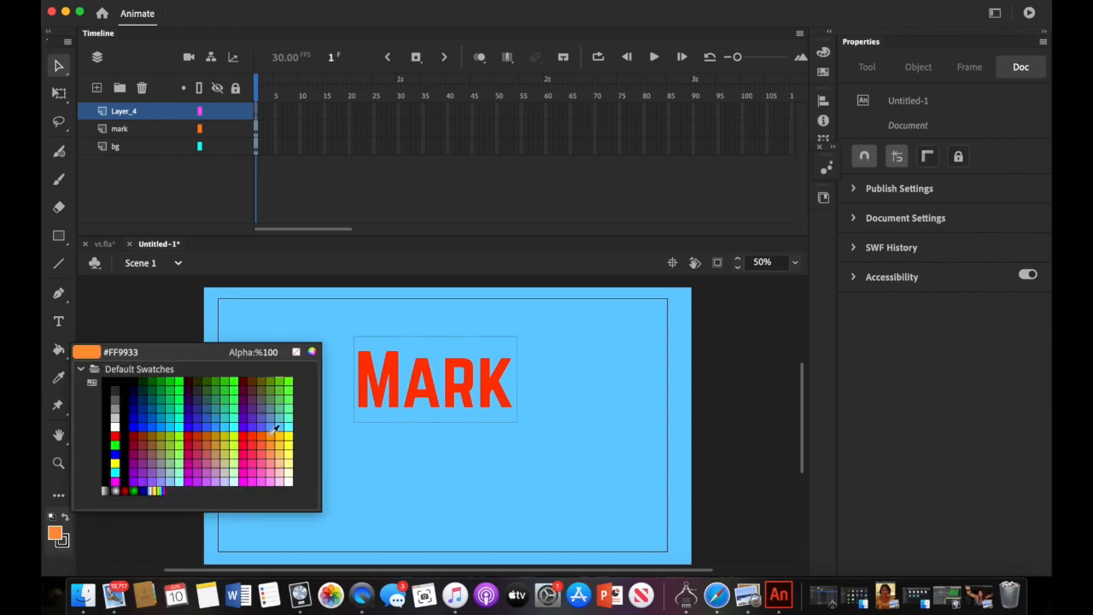
{"action": "left_click", "coordinate": [226, 385]}
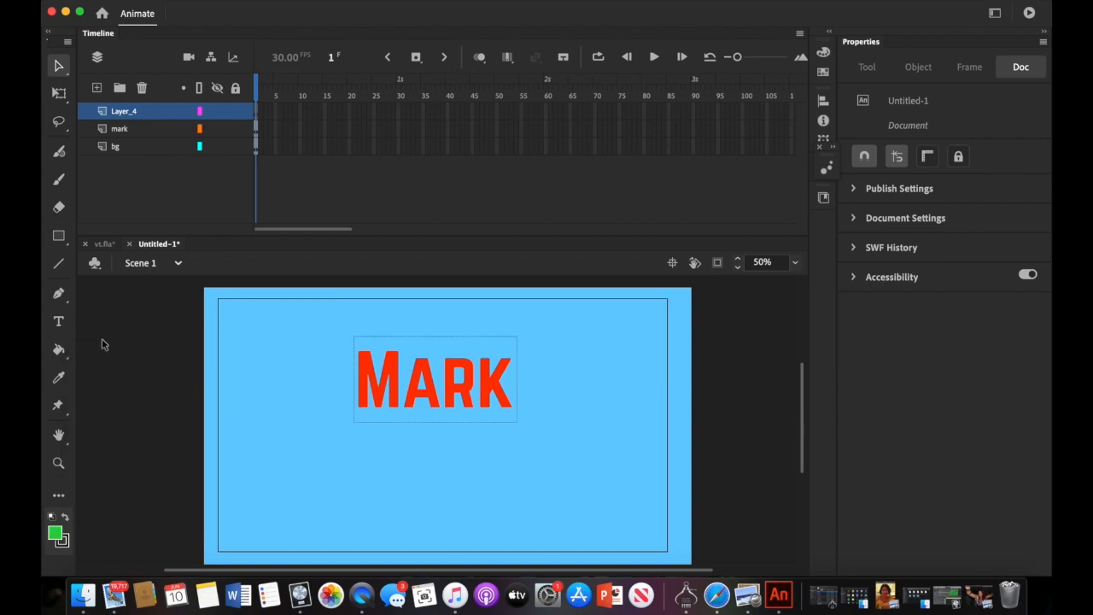
{"action": "left_click", "coordinate": [58, 321]}
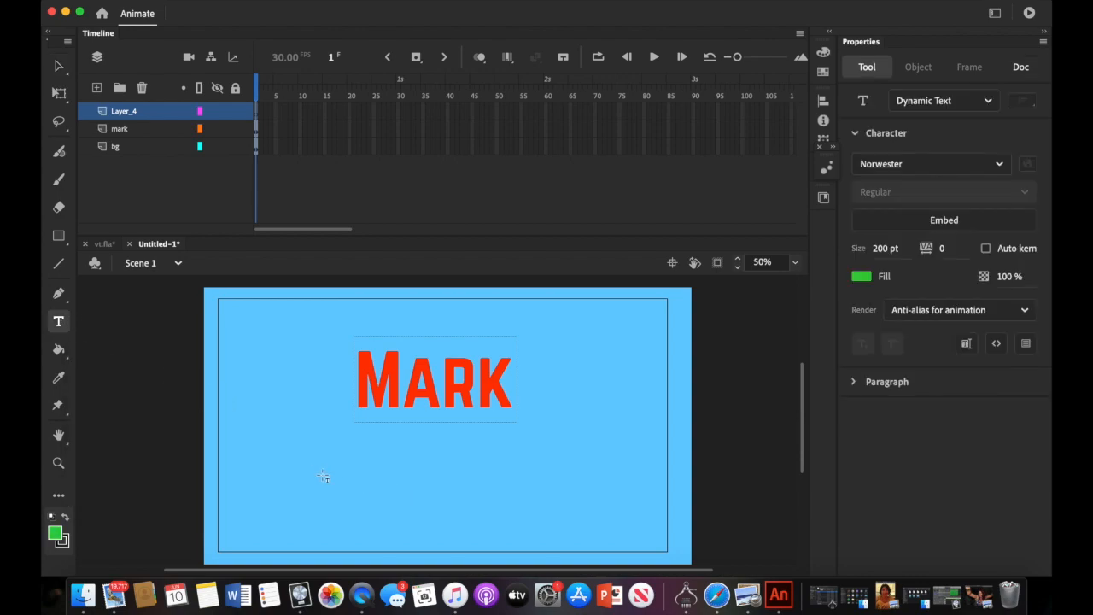
{"action": "mouse_move", "coordinate": [275, 376]}
{"action": "left_mouse_down"}
{"action": "mouse_move", "coordinate": [502, 511]}
{"action": "mouse_move", "coordinate": [596, 520]}
{"action": "left_mouse_up"}
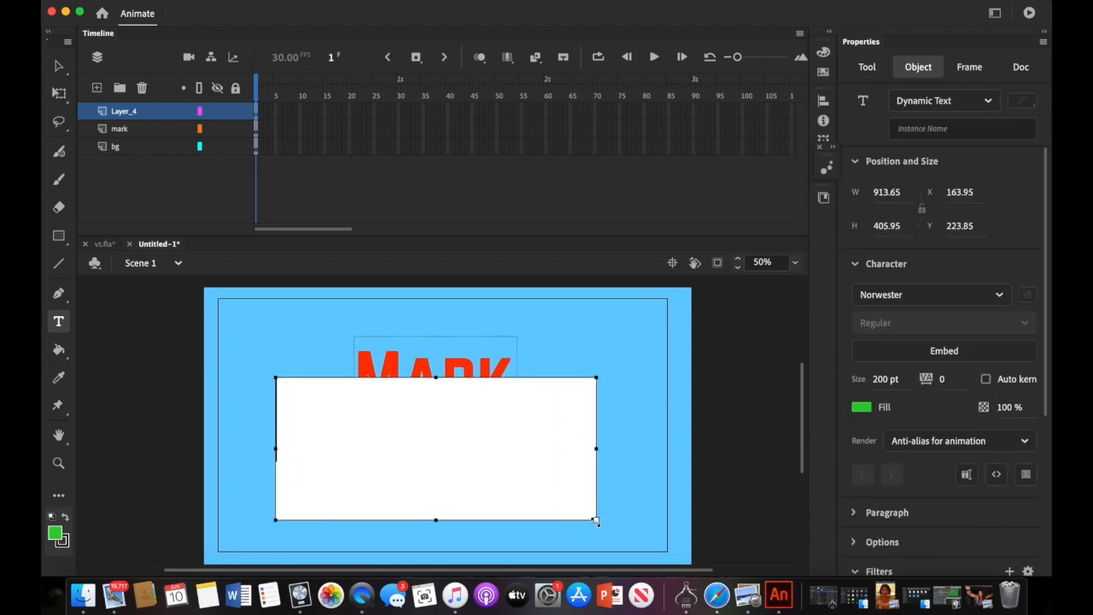
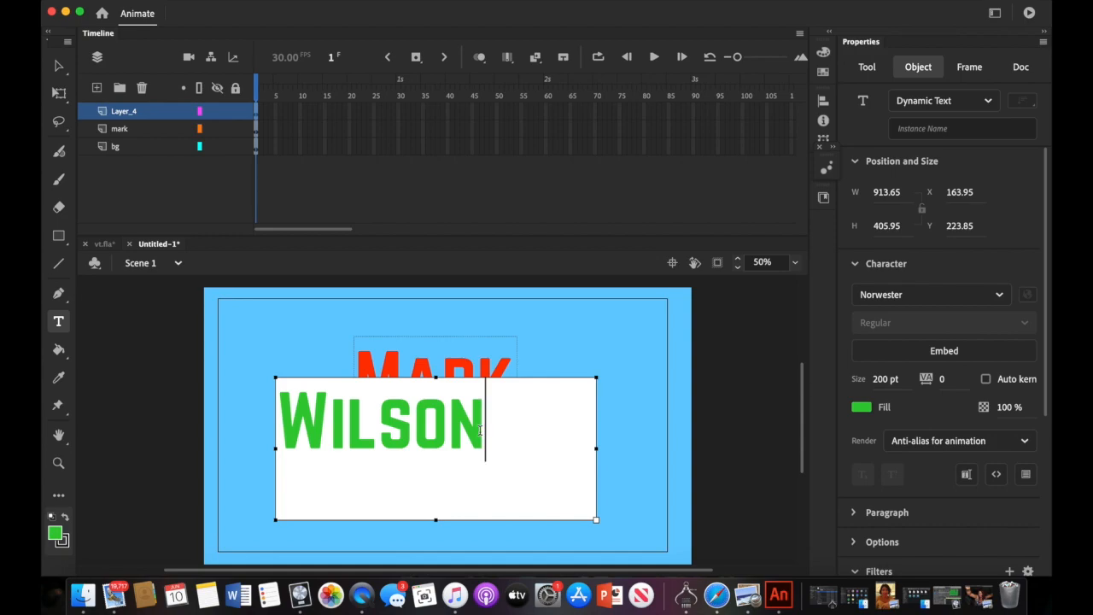
- Change the WILSON text's font to Flatbush Bold
{"action": "left_click_drag", "start_coordinate": [483, 427], "coordinate": [382, 431]}
{"action": "left_click_drag", "start_coordinate": [487, 427], "coordinate": [279, 420]}
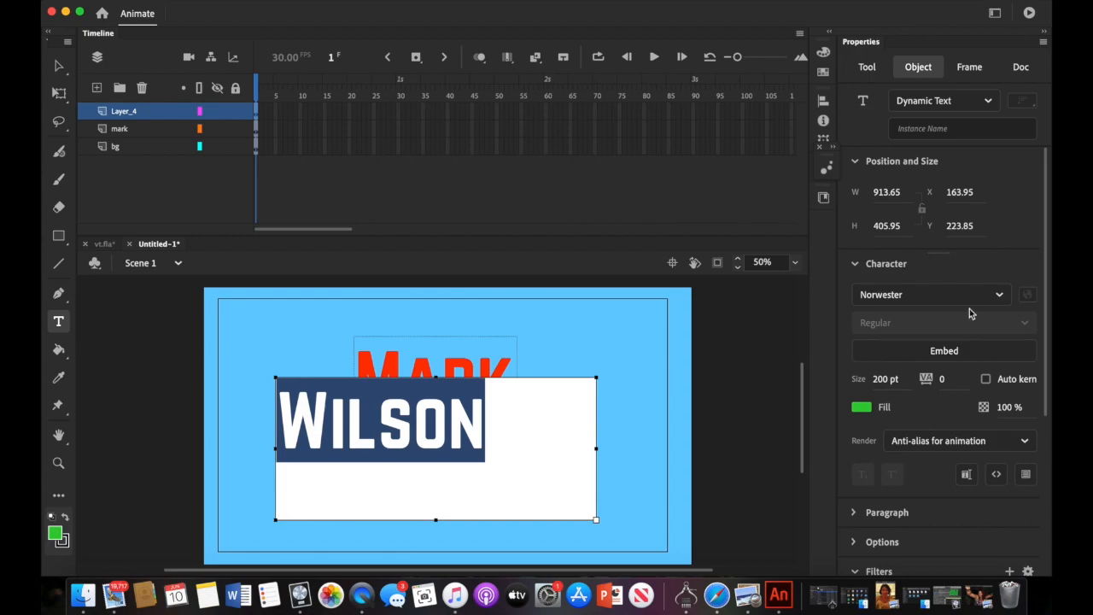
{"action": "left_click", "coordinate": [997, 295]}
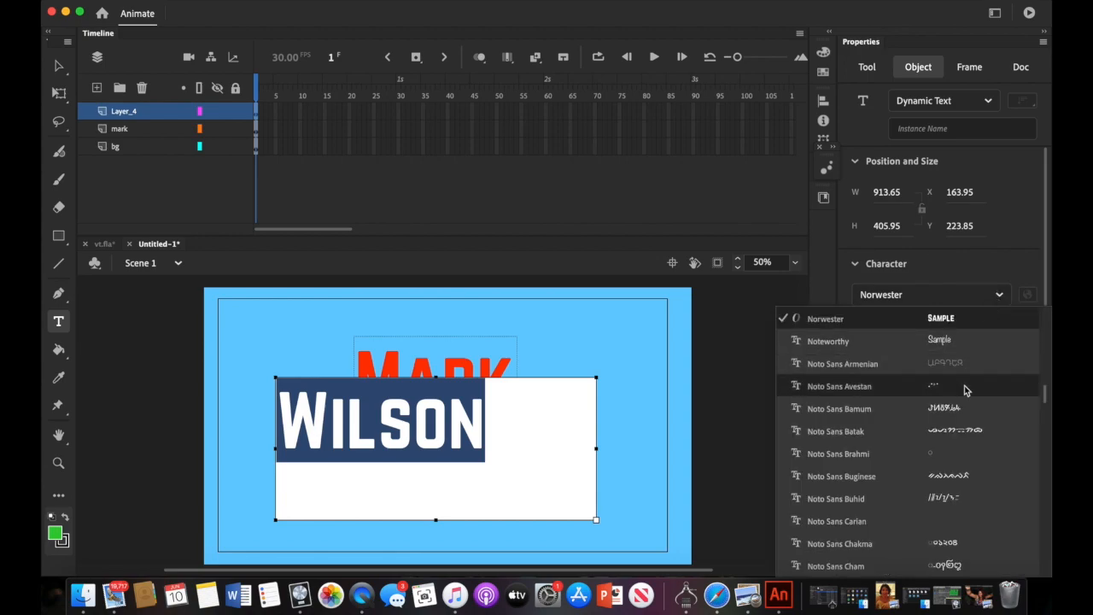
{"action": "scroll", "coordinate": [964, 390], "scroll_direction": "down", "scroll_amount": 1}
{"action": "scroll", "coordinate": [964, 391], "scroll_direction": "up", "scroll_amount": 10}
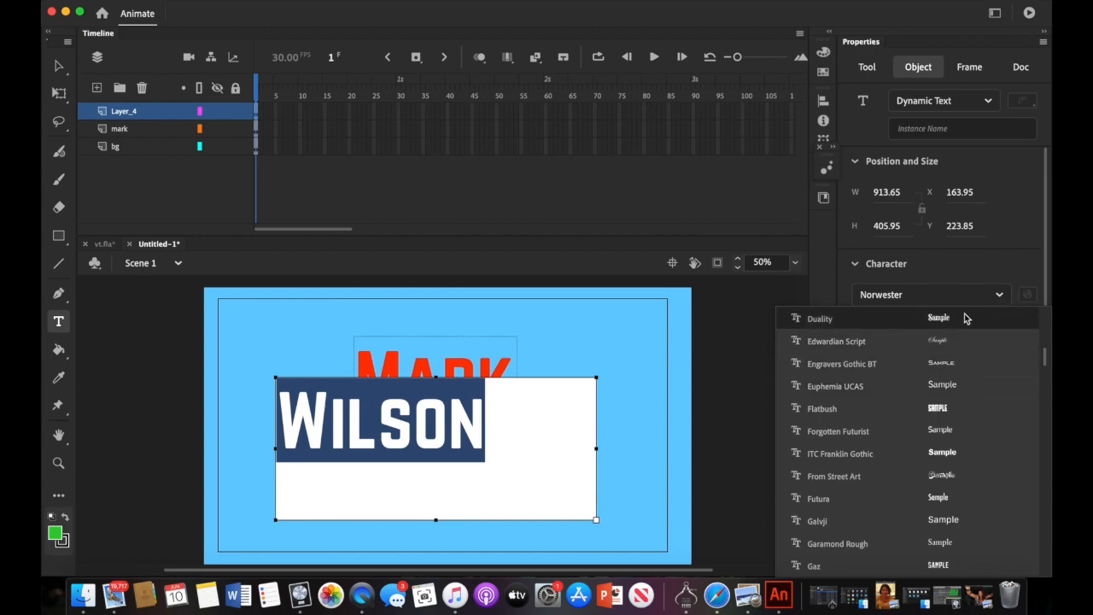
{"action": "left_click", "coordinate": [964, 411]}
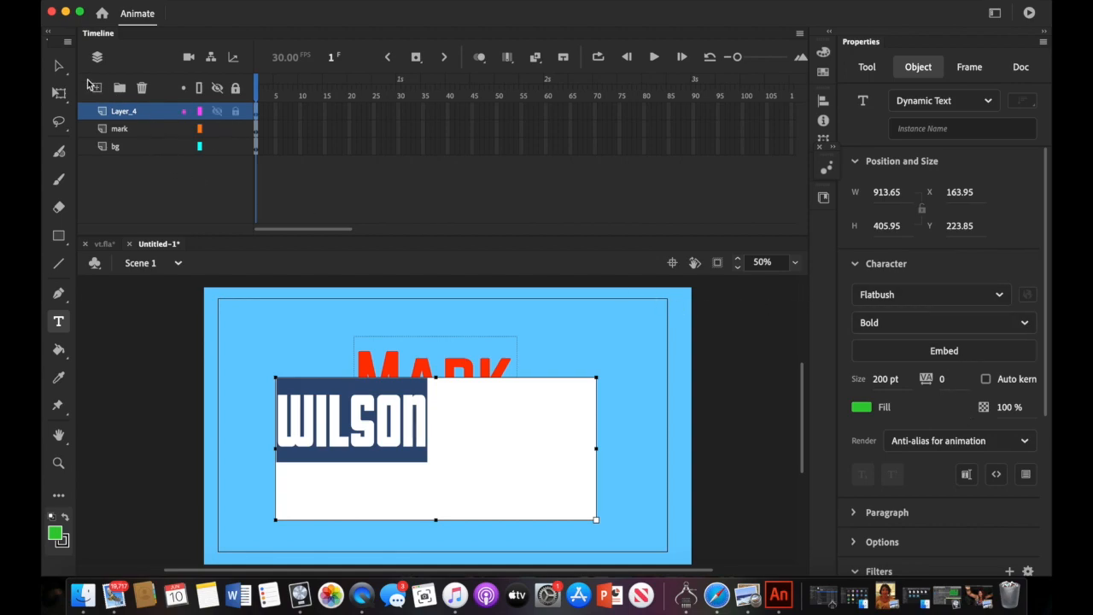
{"action": "left_click", "coordinate": [58, 66]}
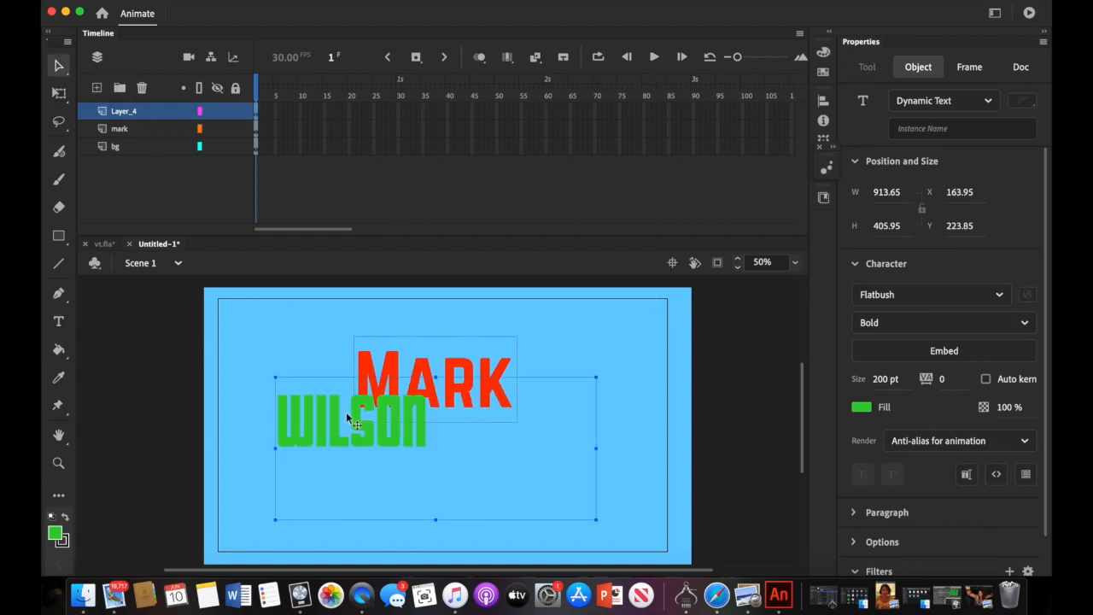
- Move WILSON under MARK, colour it #339900, and trim its box to 449.85 by 244
{"action": "left_click_drag", "start_coordinate": [373, 434], "coordinate": [449, 466]}
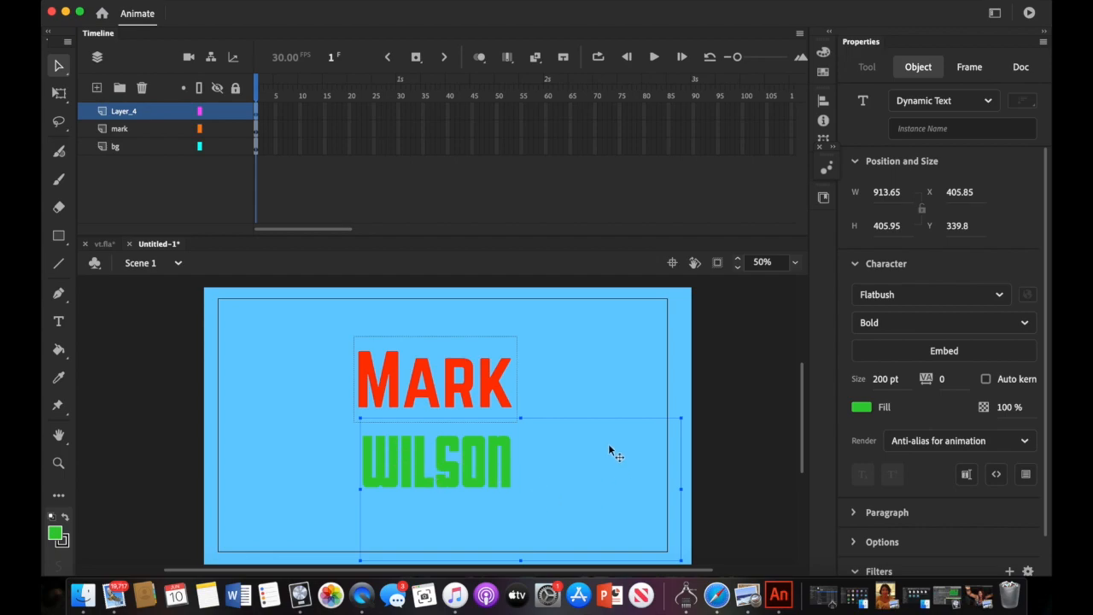
{"action": "left_click", "coordinate": [861, 408]}
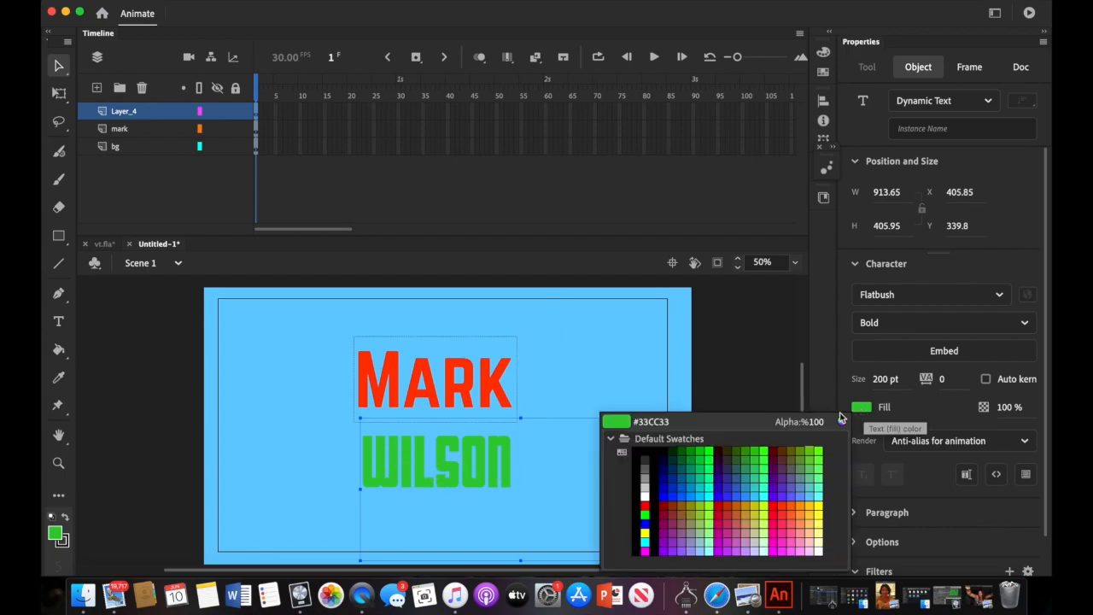
{"action": "left_click", "coordinate": [746, 452]}
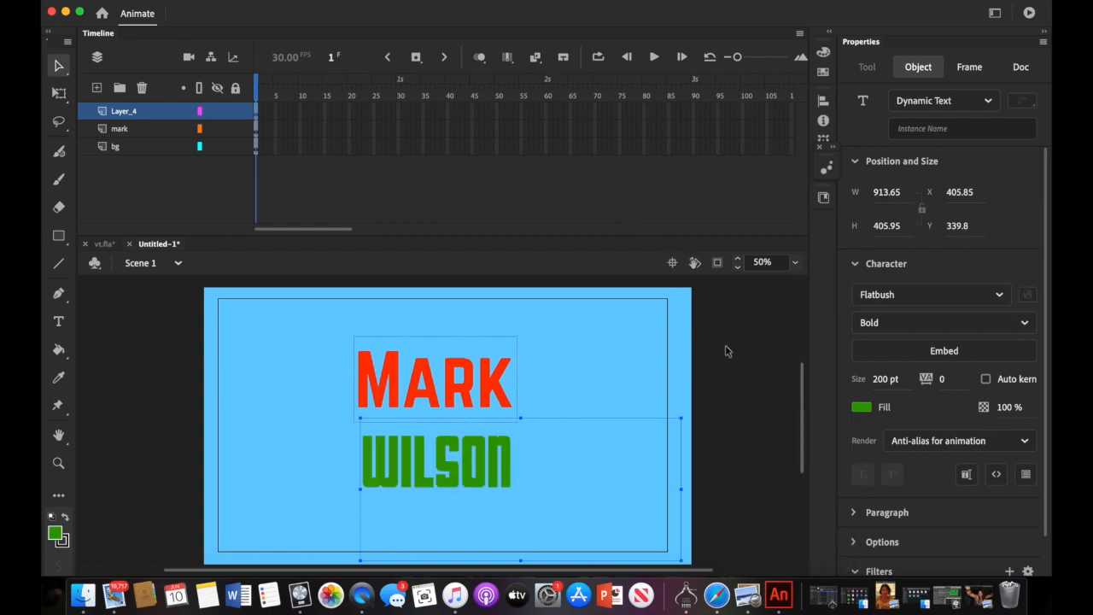
{"action": "left_click_drag", "start_coordinate": [682, 487], "coordinate": [518, 480]}
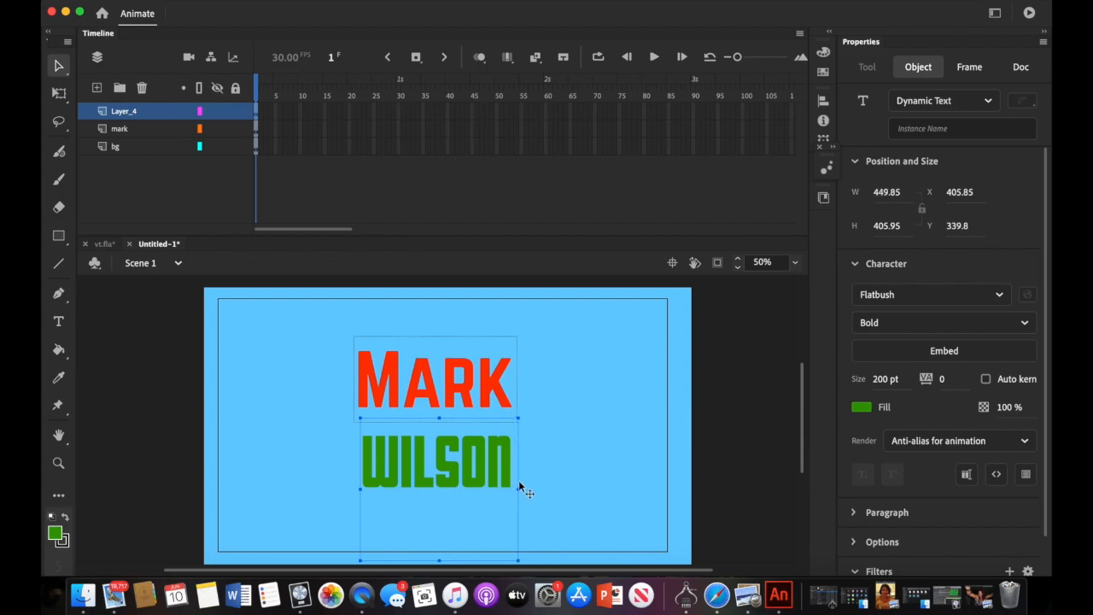
{"action": "left_click_drag", "start_coordinate": [440, 561], "coordinate": [440, 491]}
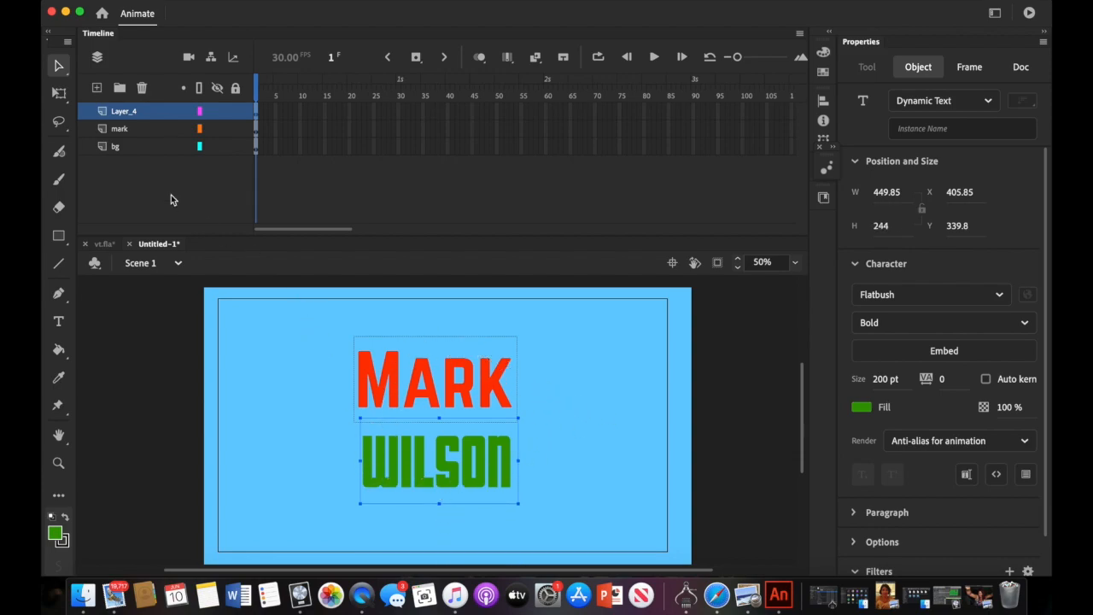
- Rename Layer_4 to Wilson so the layer stack reads Wilson, mark, bg
{"action": "left_click", "coordinate": [119, 114]}
{"action": "double_click", "coordinate": [119, 117]}
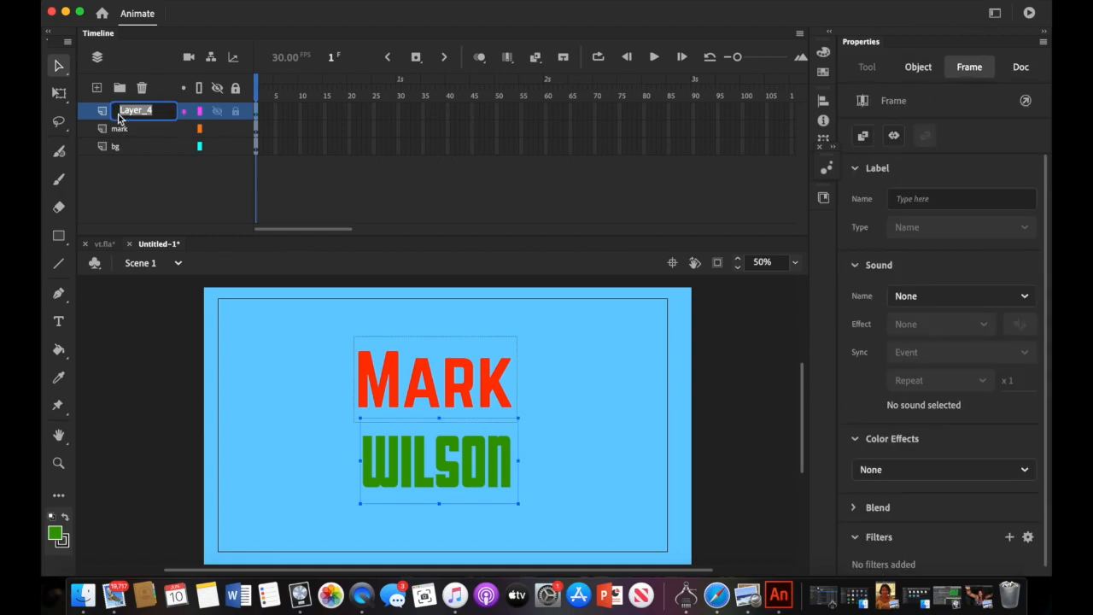
{"action": "type", "text": "Wilson"}
{"action": "left_click", "coordinate": [132, 169]}
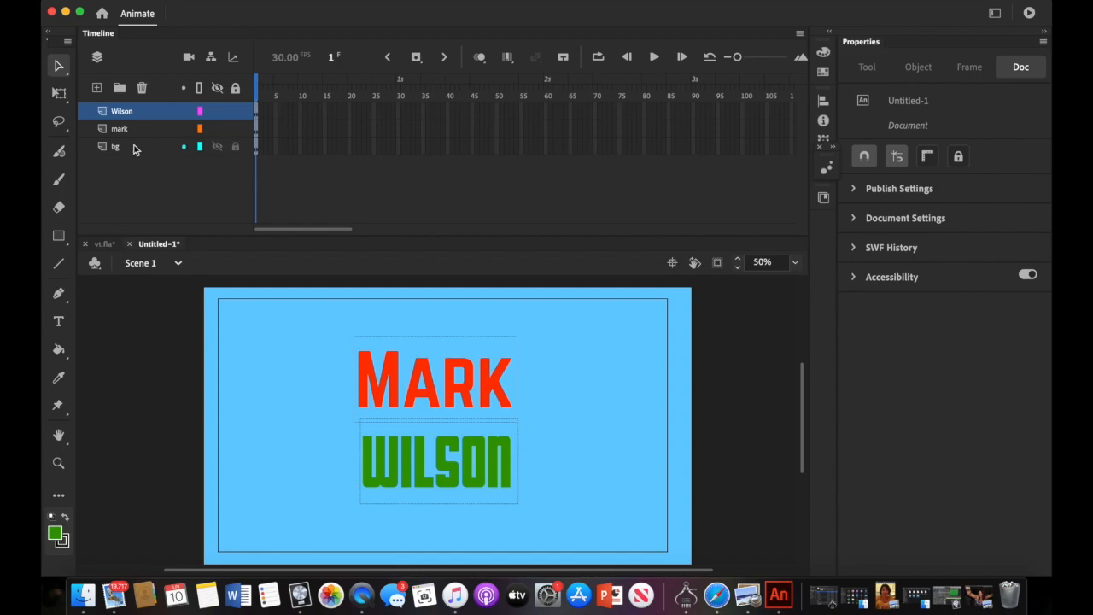
{"action": "left_click", "coordinate": [142, 130]}
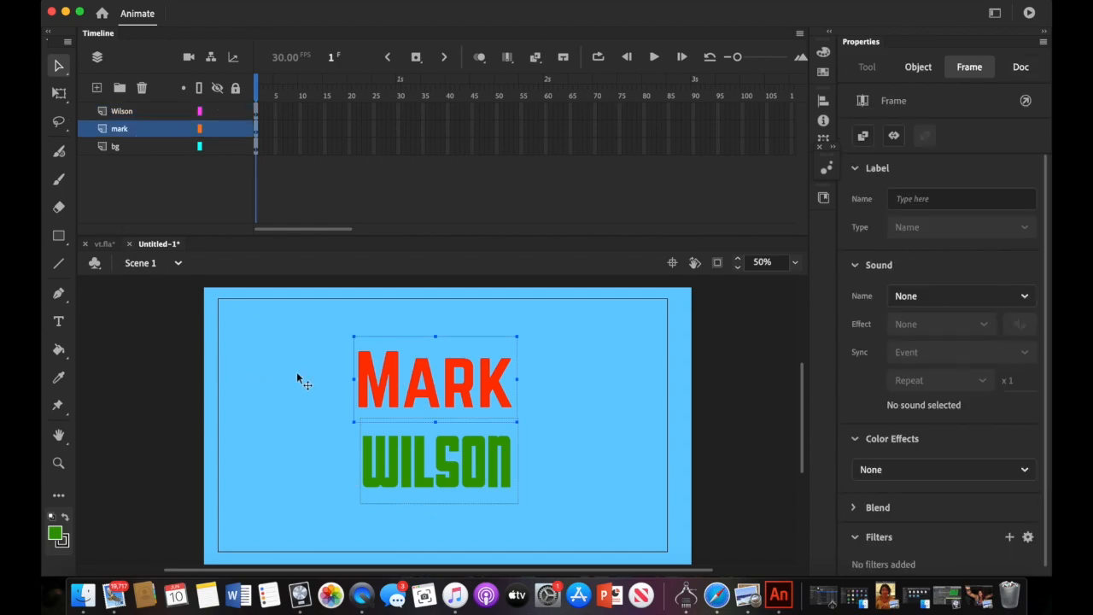
- Enlarge MARK with Free Transform and centre it across the top of the stage
{"action": "left_click", "coordinate": [58, 93]}
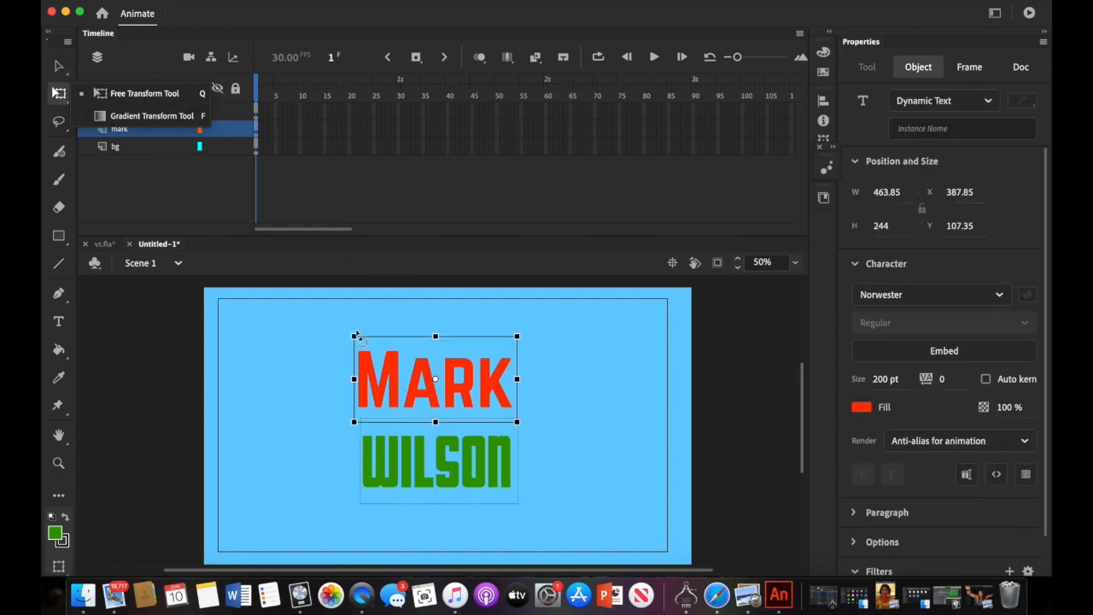
{"action": "left_click_drag", "start_coordinate": [352, 334], "coordinate": [224, 289]}
{"action": "left_click_drag", "start_coordinate": [412, 382], "coordinate": [424, 381]}
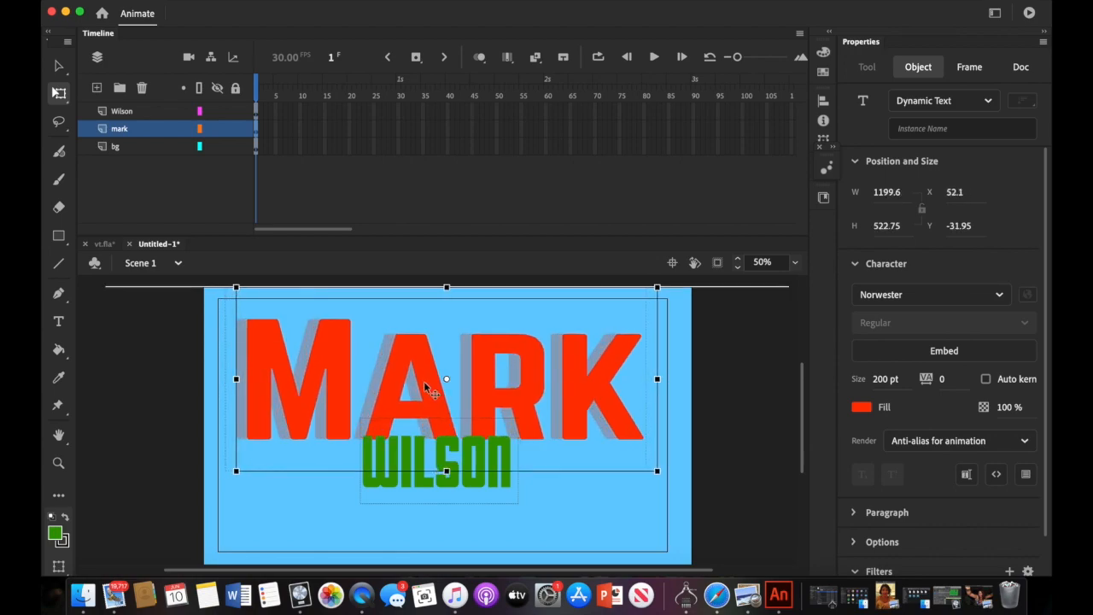
{"action": "left_click", "coordinate": [391, 521]}
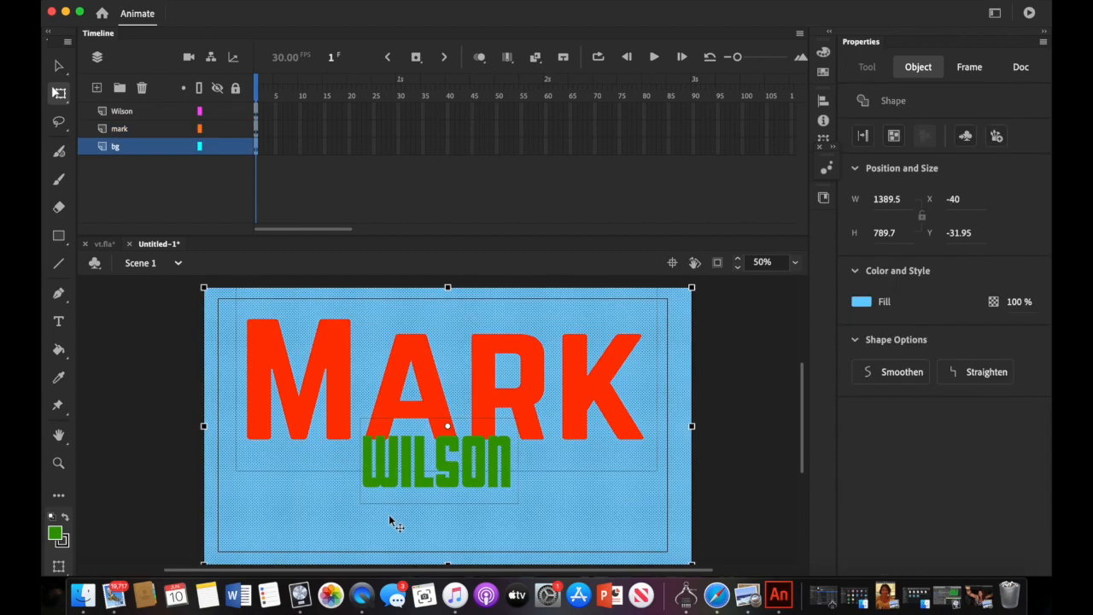
- Scale, squash and stretch WILSON wide beneath MARK, aligning their left edges
{"action": "left_click", "coordinate": [138, 113]}
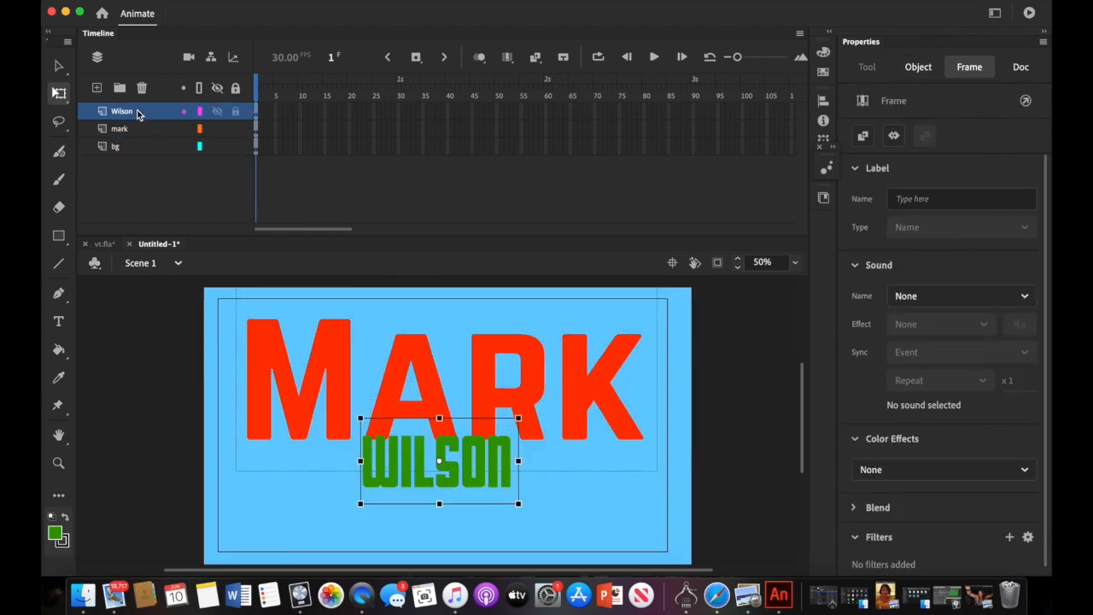
{"action": "left_click_drag", "start_coordinate": [360, 503], "coordinate": [254, 583]}
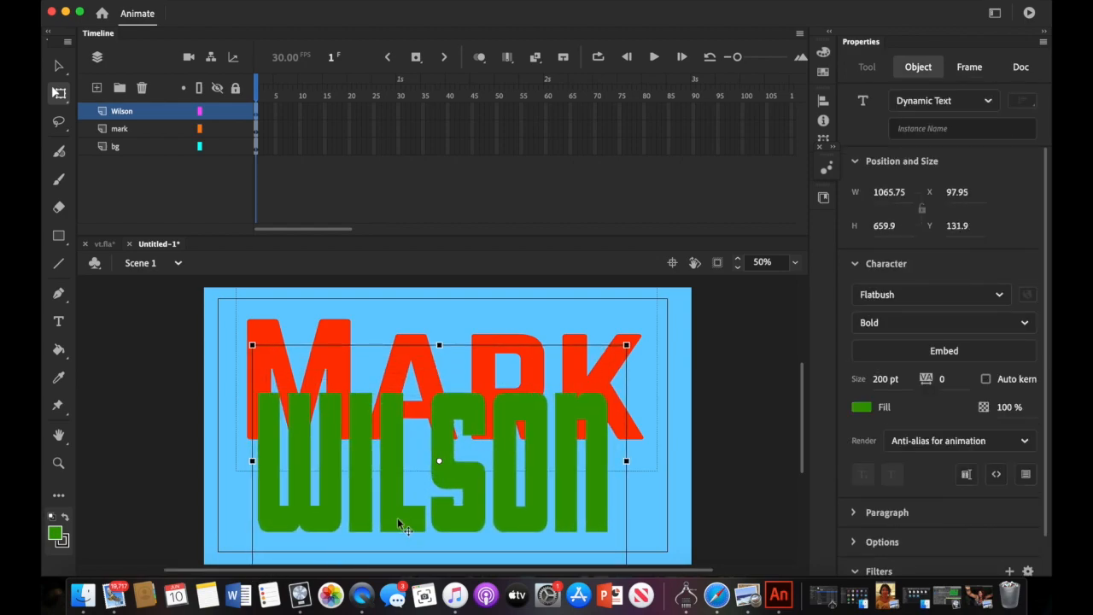
{"action": "mouse_move", "coordinate": [456, 510]}
{"action": "left_mouse_down"}
{"action": "mouse_move", "coordinate": [484, 516]}
{"action": "mouse_move", "coordinate": [469, 521]}
{"action": "left_mouse_up"}
{"action": "left_click_drag", "start_coordinate": [454, 357], "coordinate": [453, 436]}
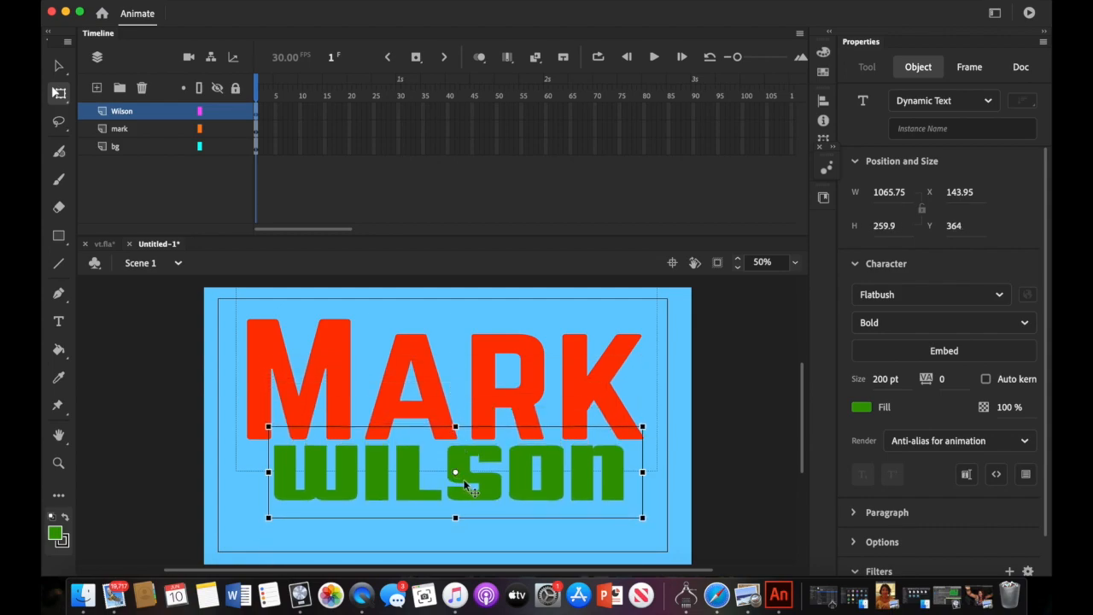
{"action": "left_click_drag", "start_coordinate": [462, 488], "coordinate": [439, 494]}
{"action": "left_click_drag", "start_coordinate": [615, 485], "coordinate": [642, 485]}
{"action": "left_click_drag", "start_coordinate": [575, 493], "coordinate": [593, 489]}
{"action": "left_click", "coordinate": [705, 385]}
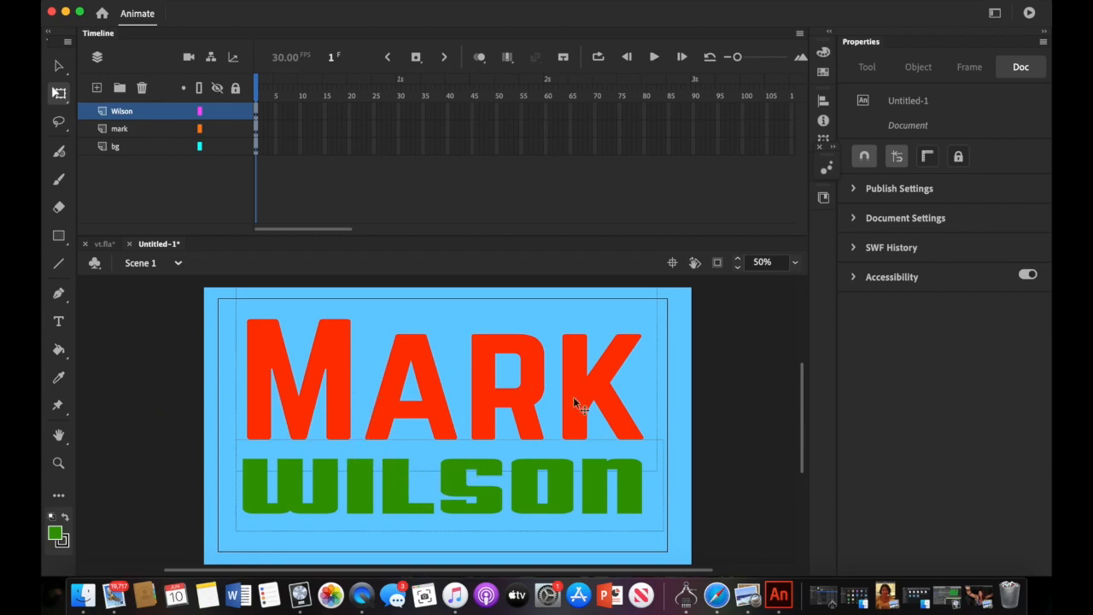
- Convert the MARK text to a Movie Clip symbol named mark, 1199.6 by 522.75
{"action": "left_click", "coordinate": [157, 131]}
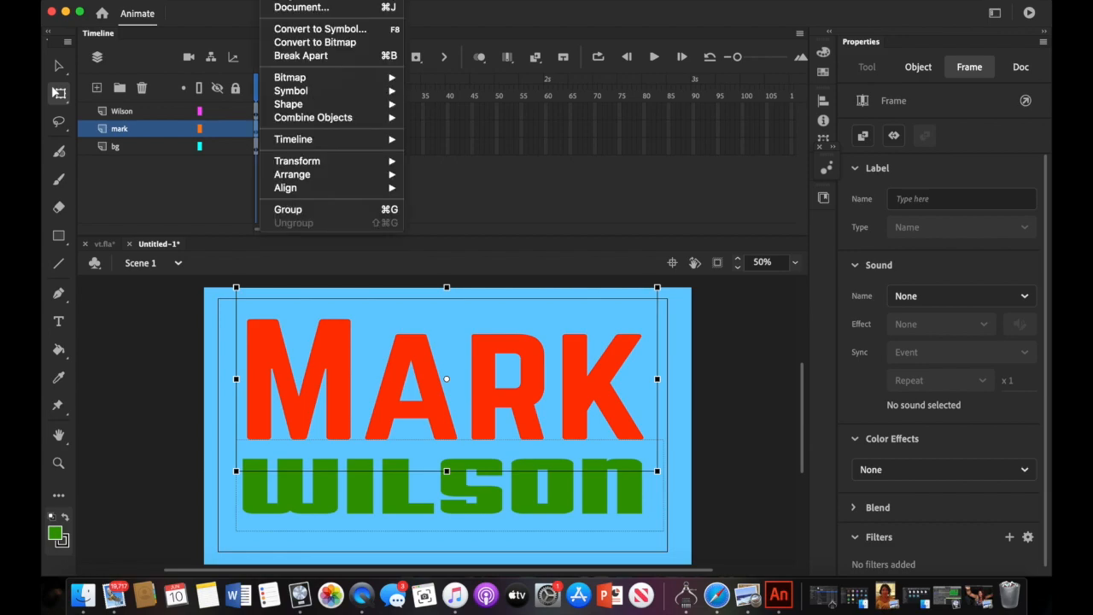
{"action": "left_click", "coordinate": [295, 29]}
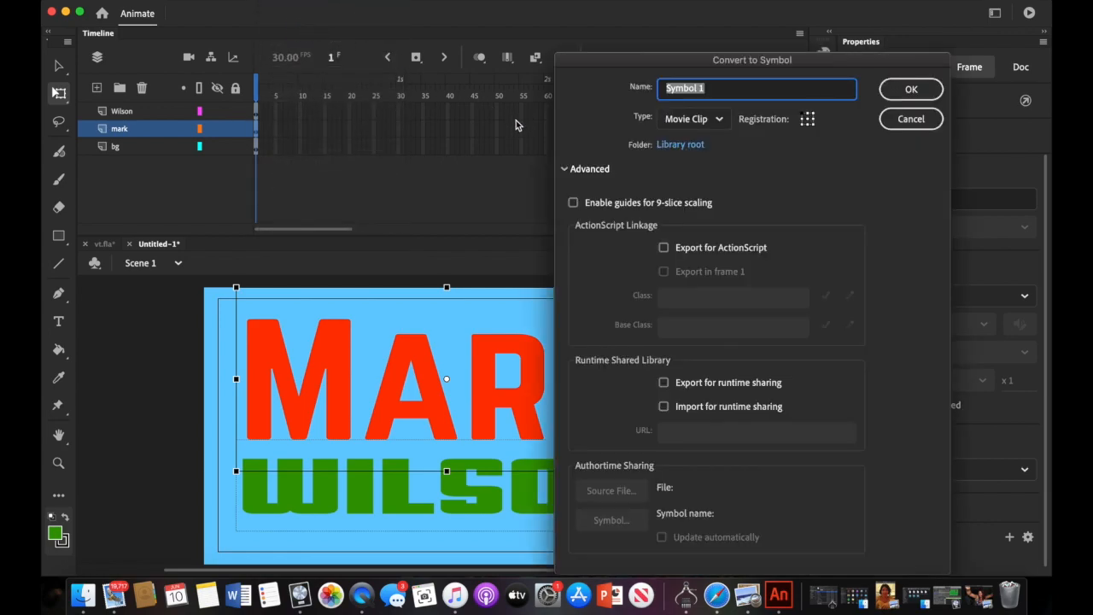
{"action": "left_click", "coordinate": [719, 121]}
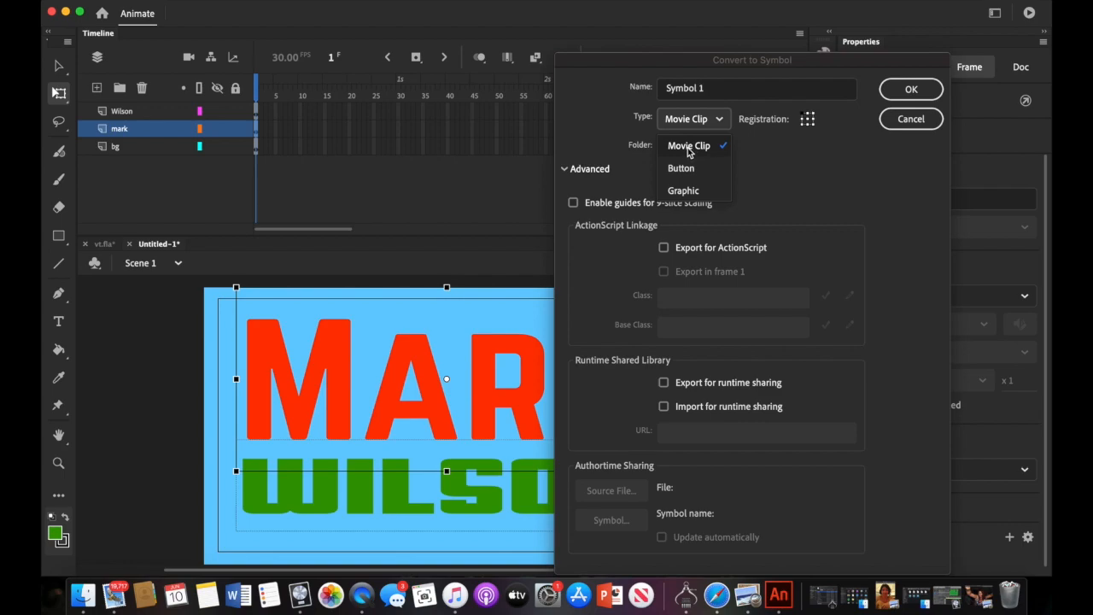
{"action": "left_click", "coordinate": [708, 89]}
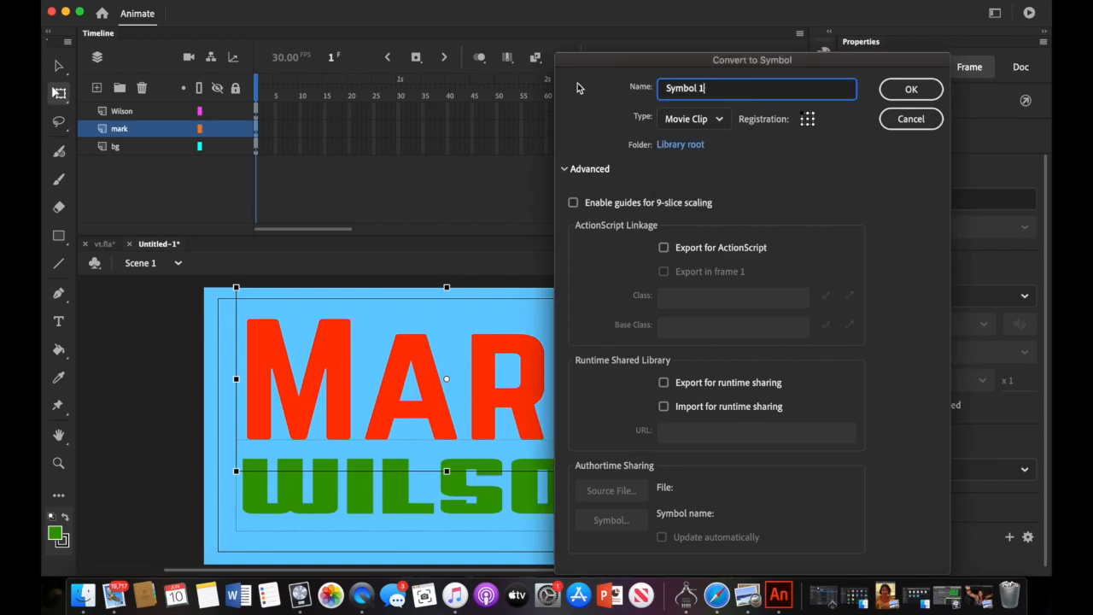
{"action": "left_click_drag", "start_coordinate": [706, 89], "coordinate": [658, 89]}
{"action": "type", "text": "mark"}
{"action": "left_click", "coordinate": [907, 91]}
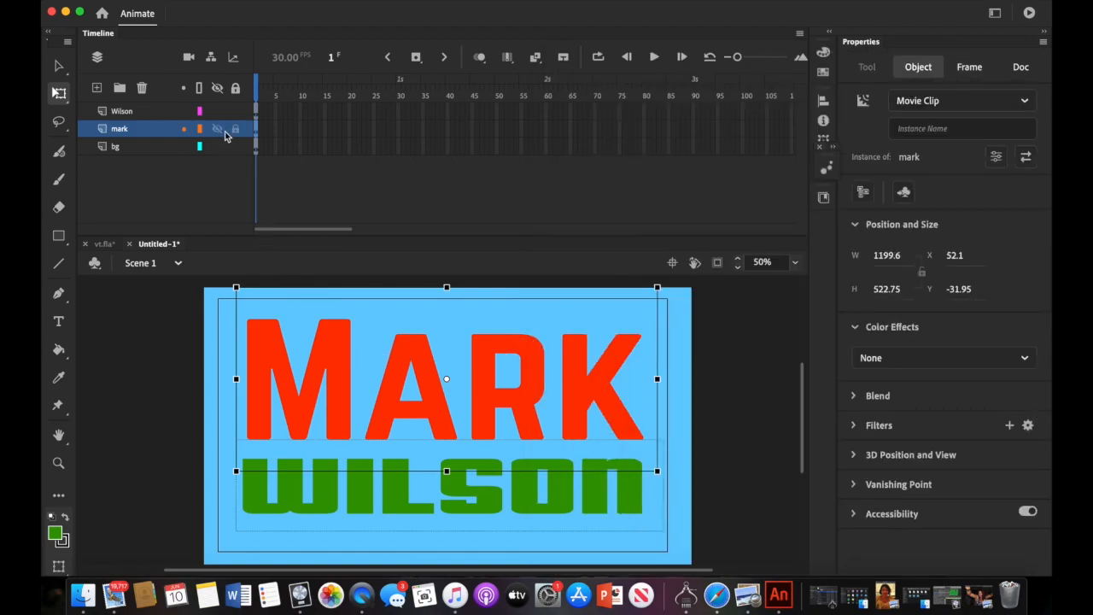
{"action": "left_click", "coordinate": [156, 114]}
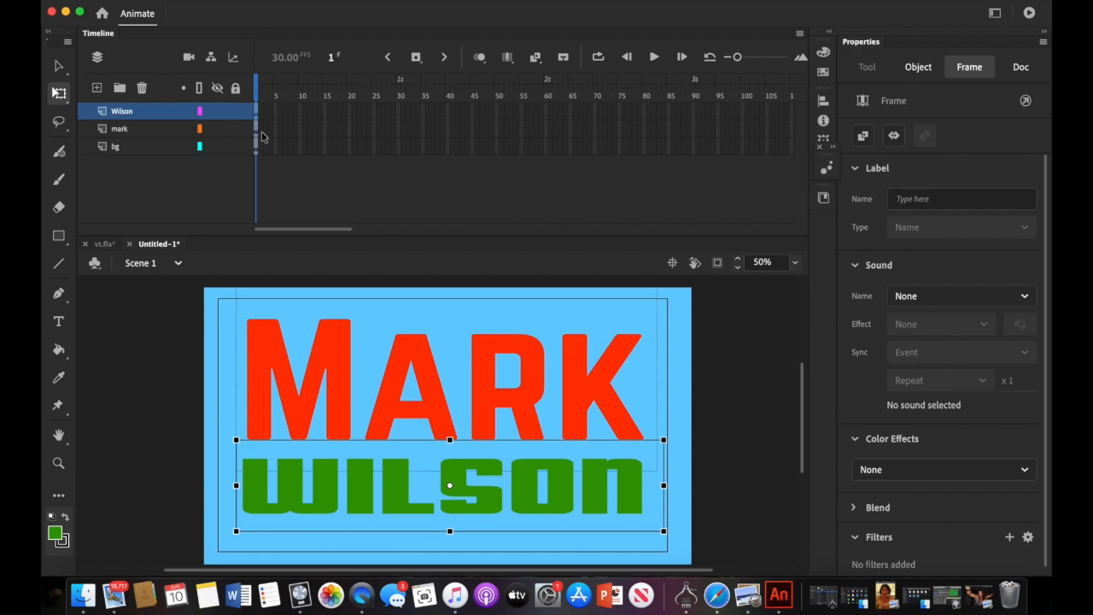
- Convert the WILSON text to a Movie Clip symbol named wilson, 1217.55 by 259.9
{"action": "left_click", "coordinate": [287, 1]}
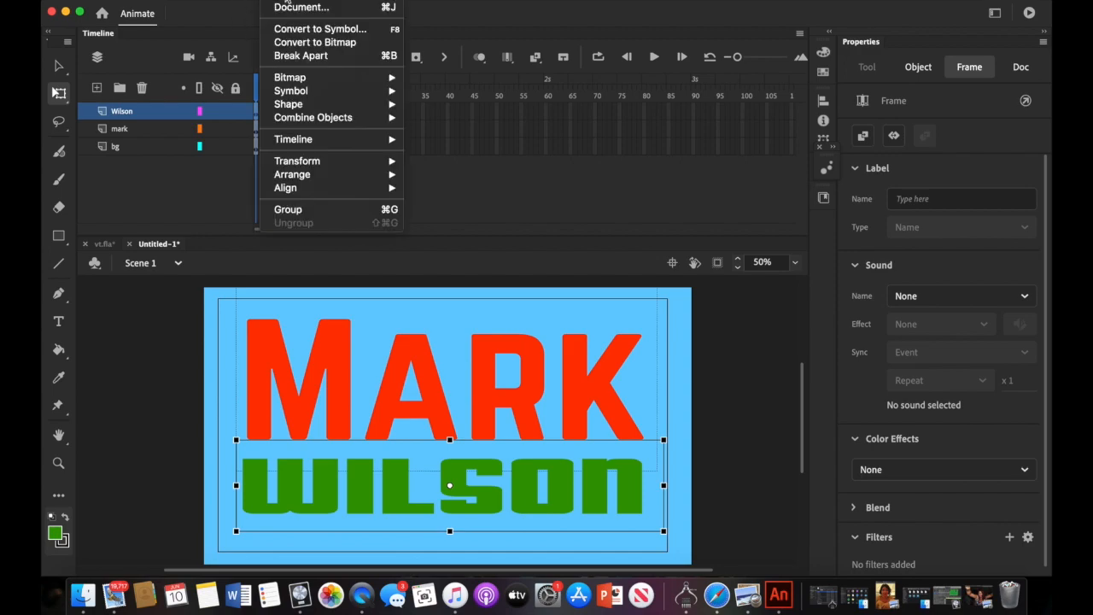
{"action": "left_click", "coordinate": [293, 30]}
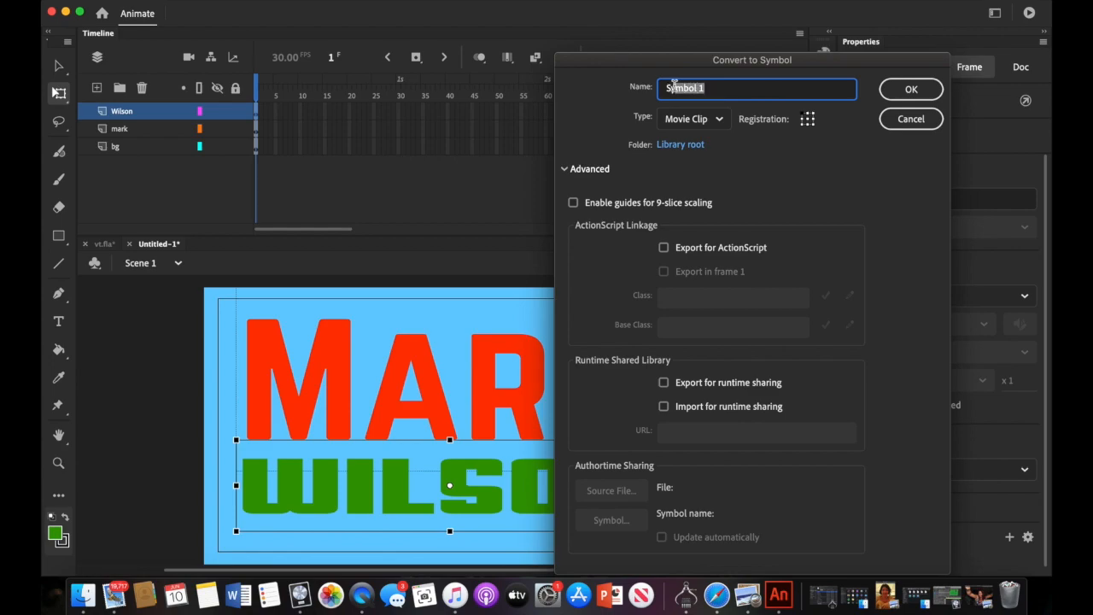
{"action": "type", "text": "wilson"}
{"action": "left_click", "coordinate": [910, 88]}
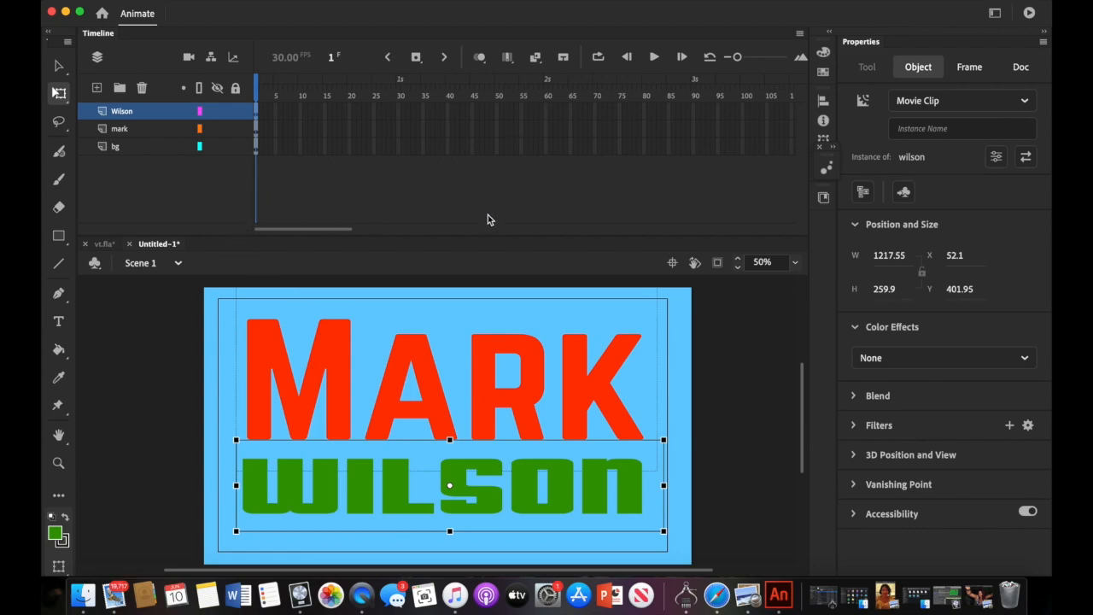
{"action": "left_click_drag", "start_coordinate": [343, 228], "coordinate": [485, 220]}
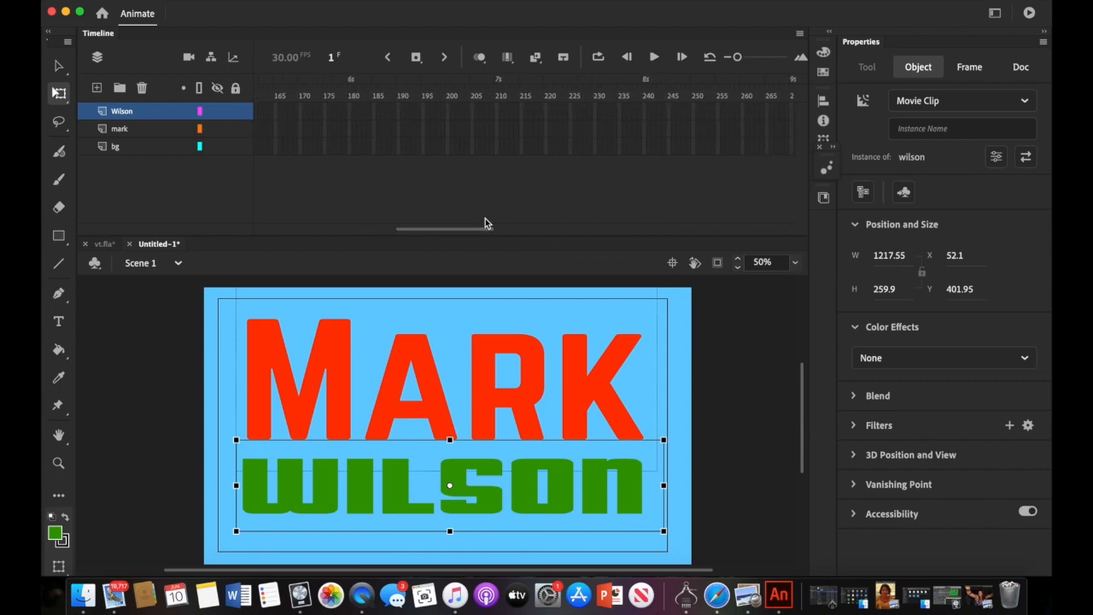
- Select frame 200 on the Wilson, mark and bg layers together
{"action": "left_click", "coordinate": [447, 112]}
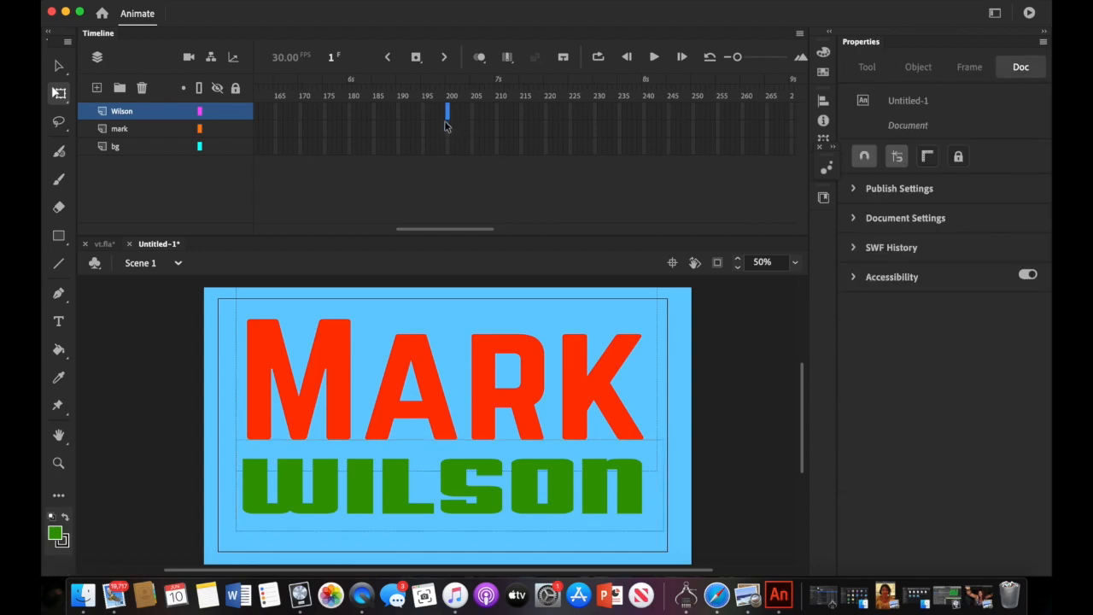
{"action": "right_click", "coordinate": [448, 130]}
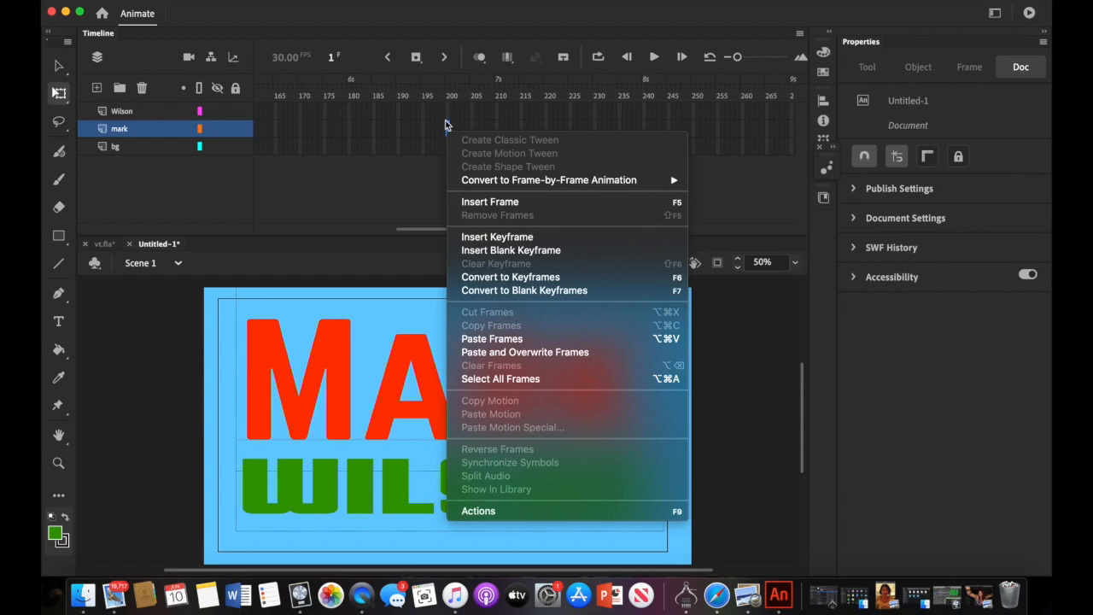
{"action": "left_click", "coordinate": [448, 117]}
{"action": "left_click", "coordinate": [448, 111]}
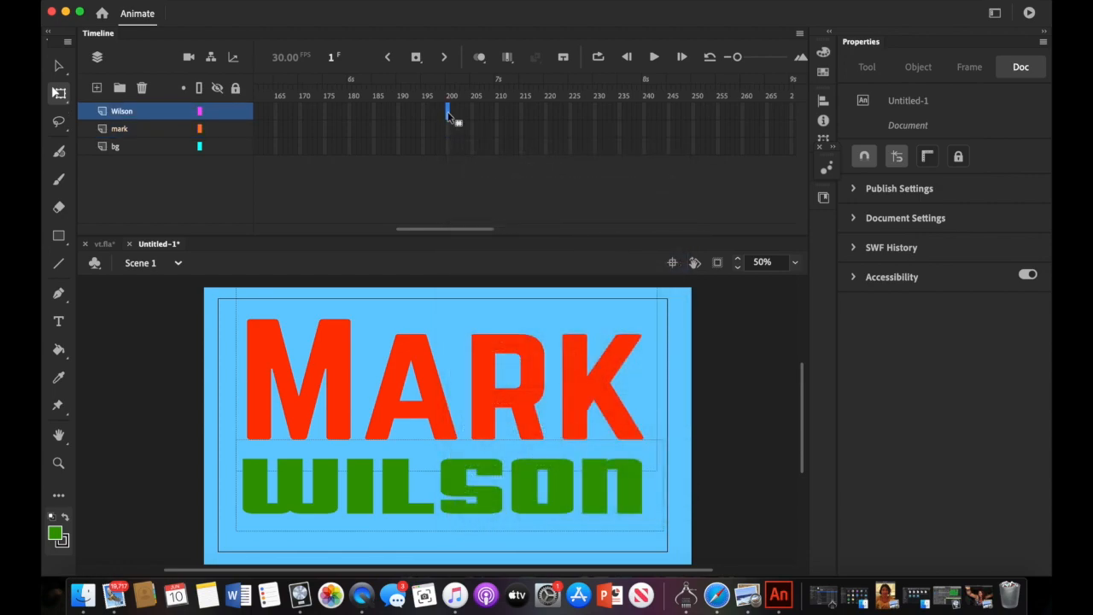
{"action": "left_click", "coordinate": [447, 151], "text": "shift"}
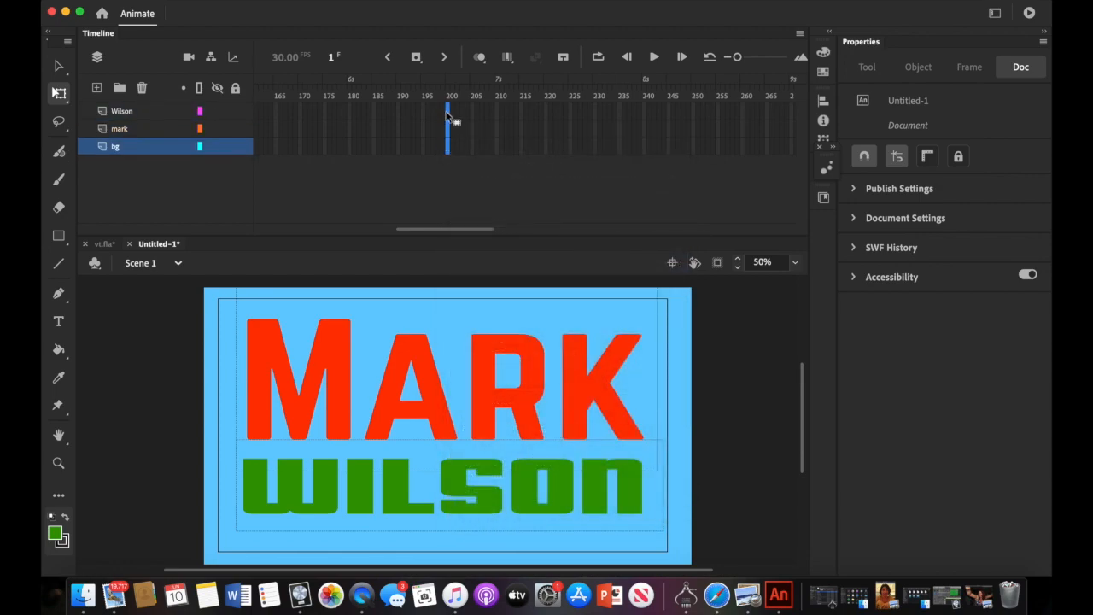
{"action": "left_click", "coordinate": [448, 151]}
{"action": "left_click", "coordinate": [447, 111], "text": "shift"}
{"action": "left_click", "coordinate": [448, 134]}
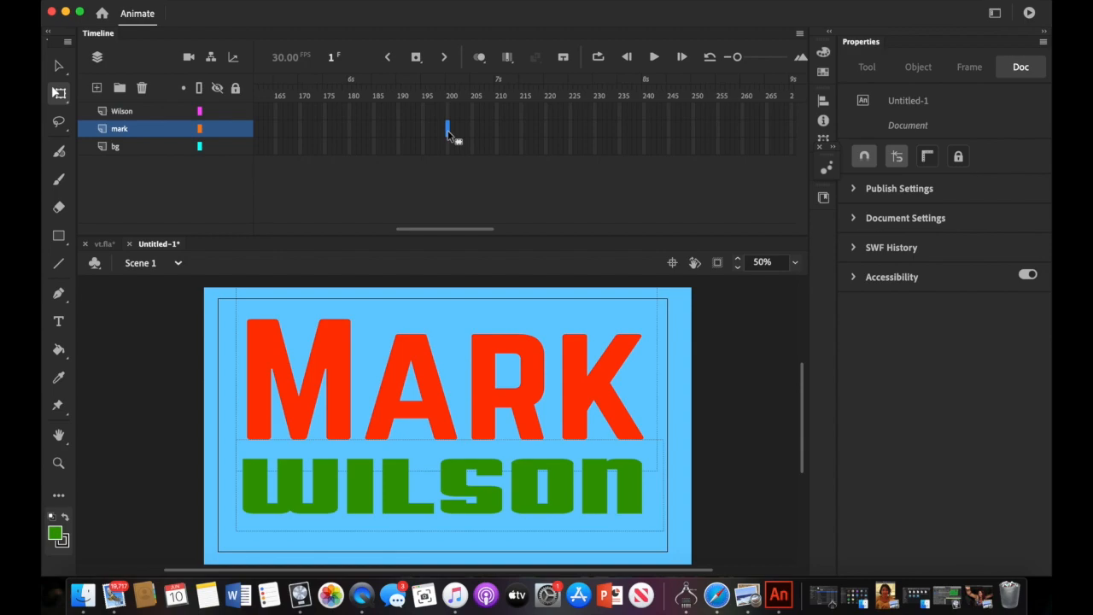
{"action": "left_click", "coordinate": [447, 113], "text": "shift"}
{"action": "left_click", "coordinate": [447, 146], "text": "shift"}
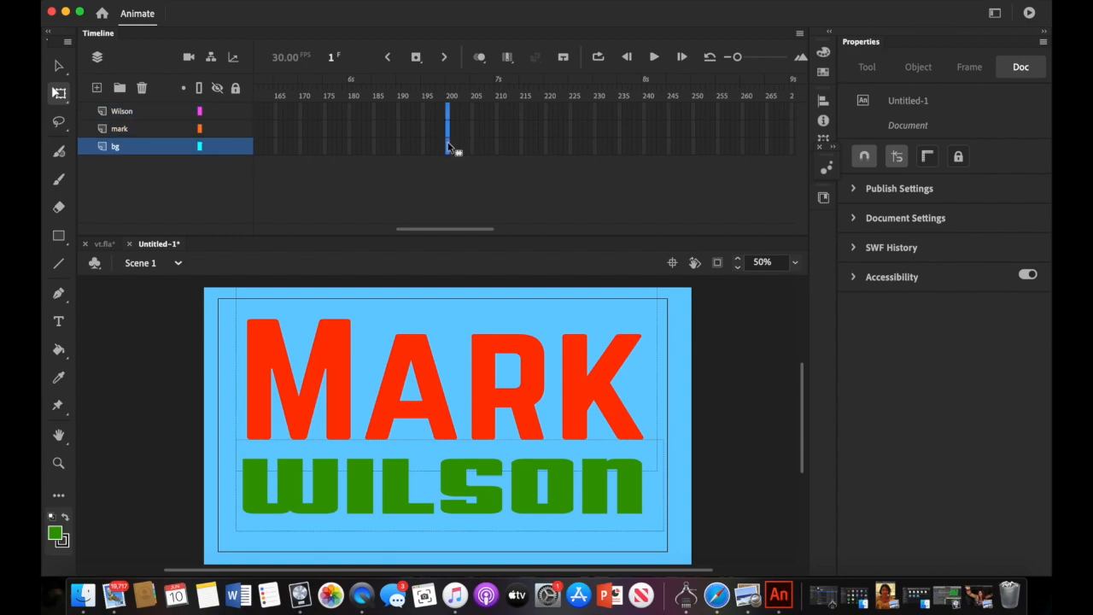
- Insert keyframes at frame 200 on all three layers, then select frame 1 of the mark layer
{"action": "right_click", "coordinate": [449, 147]}
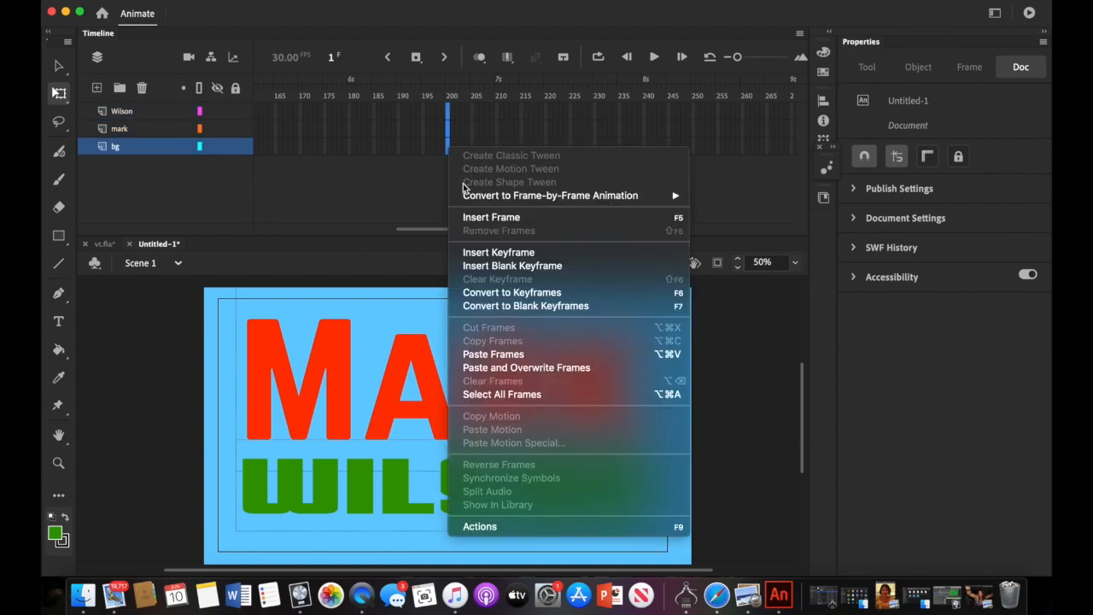
{"action": "left_click", "coordinate": [489, 254]}
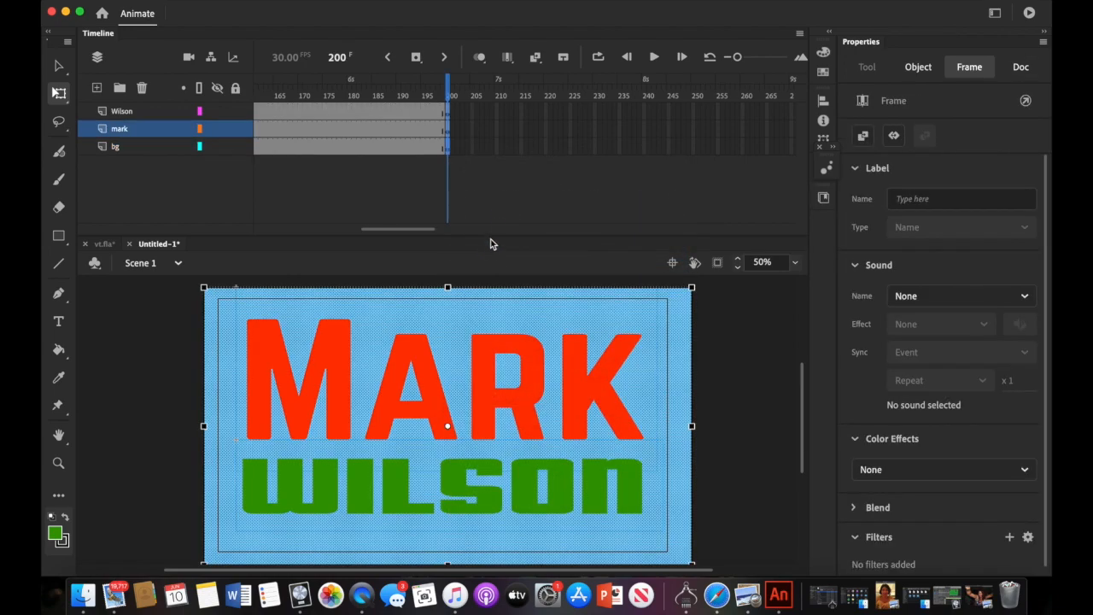
{"action": "left_click_drag", "start_coordinate": [444, 96], "coordinate": [222, 128]}
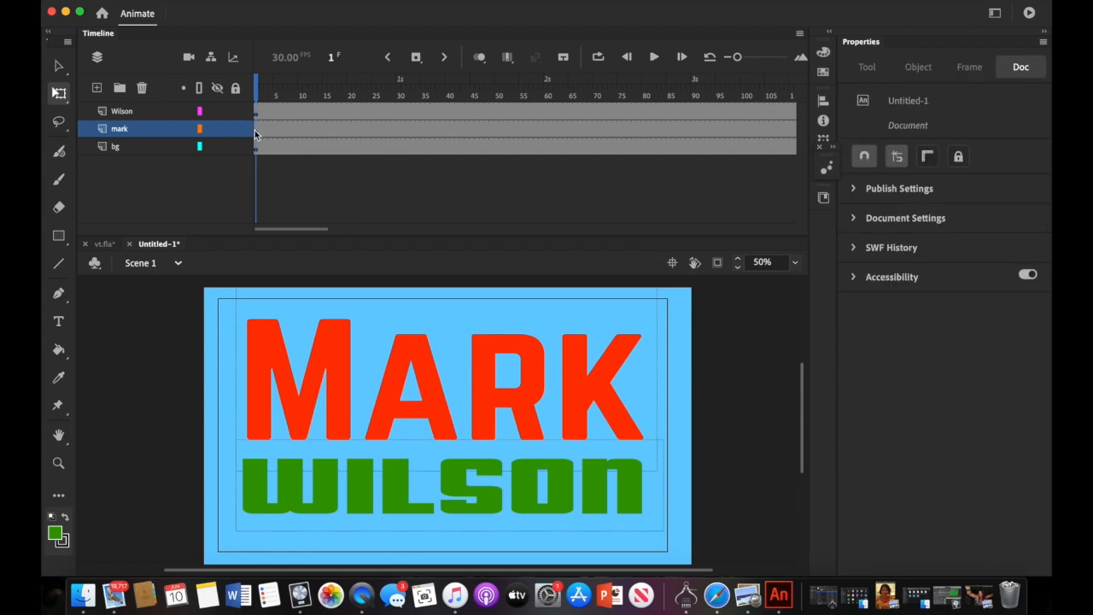
{"action": "left_click", "coordinate": [257, 134]}
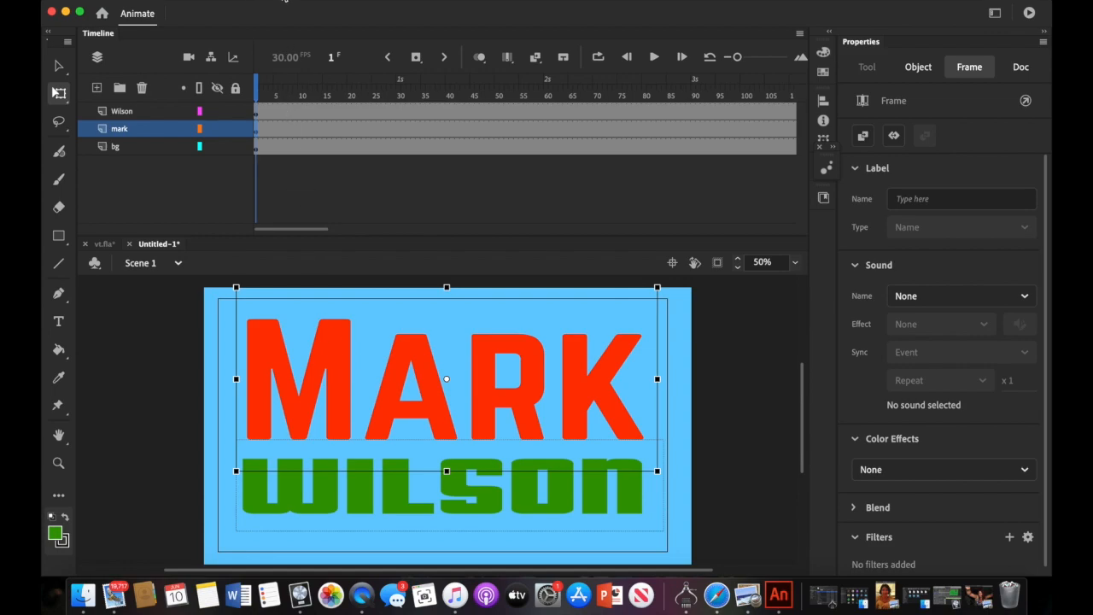
- Apply Insert > Create Motion Tween to the MARK clip, extending to frame 200
{"action": "left_click", "coordinate": [285, 1]}
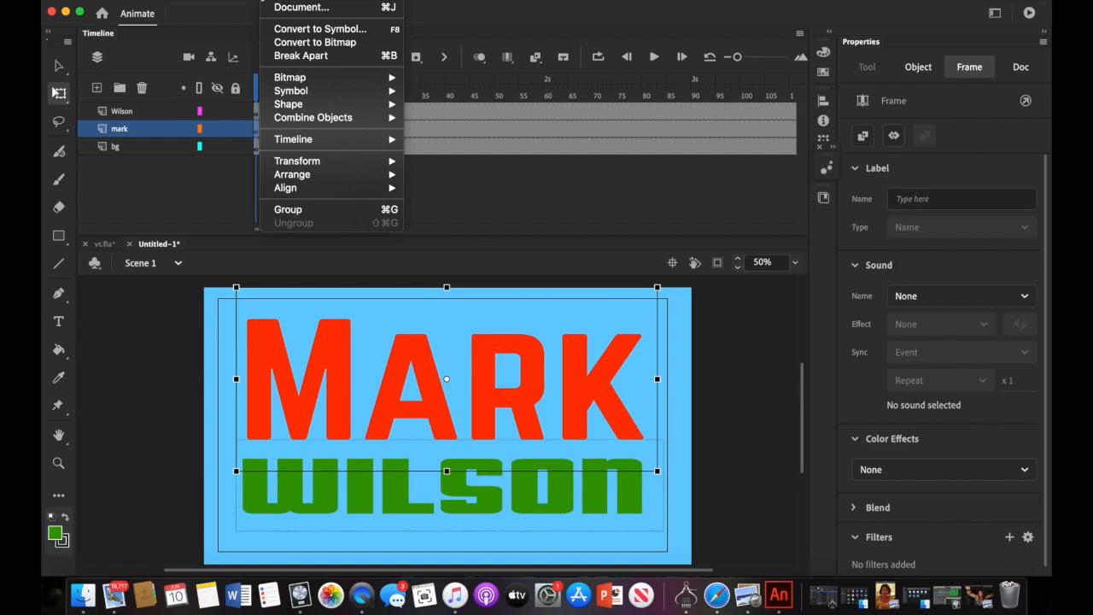
{"action": "mouse_move", "coordinate": [245, 0]}
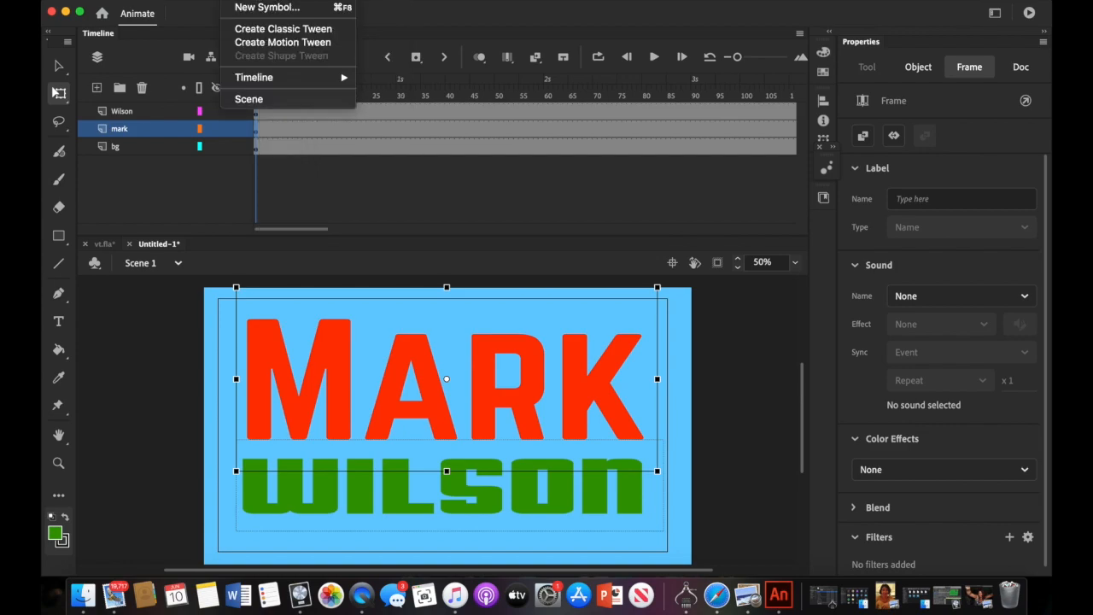
{"action": "left_click", "coordinate": [253, 45]}
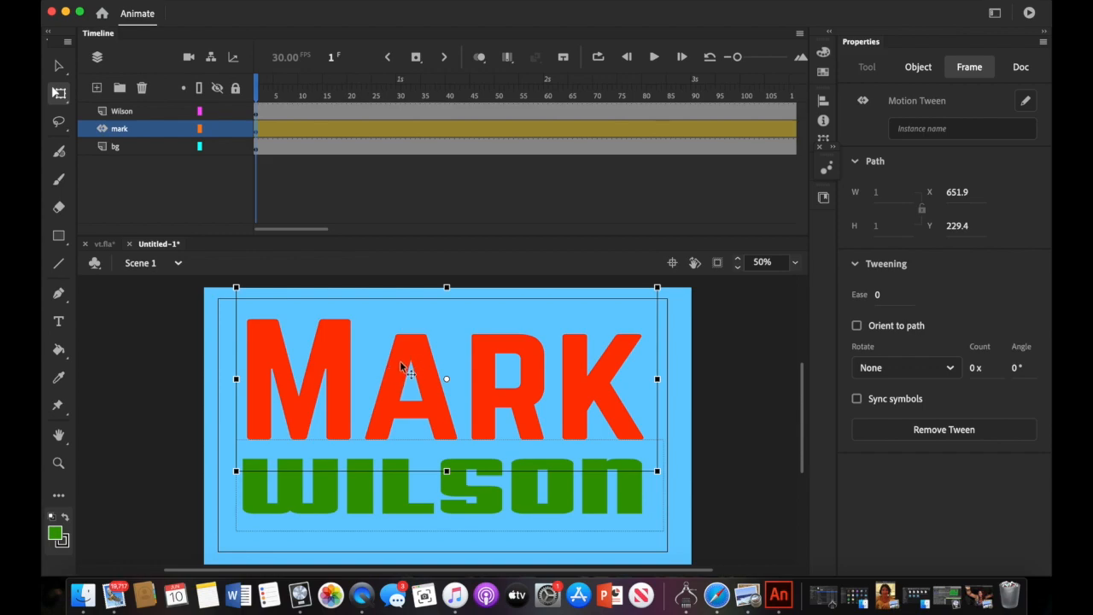
{"action": "left_click_drag", "start_coordinate": [324, 229], "coordinate": [363, 229]}
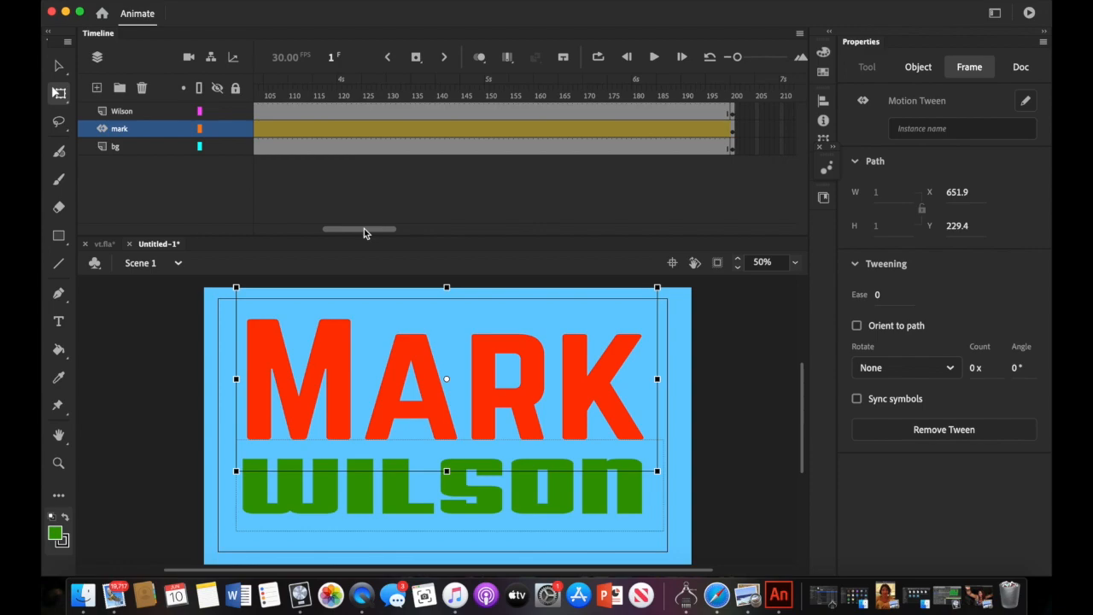
- Add a Position keyframe at frame 125 on the mark tween
{"action": "left_click", "coordinate": [365, 128]}
{"action": "right_click", "coordinate": [365, 132]}
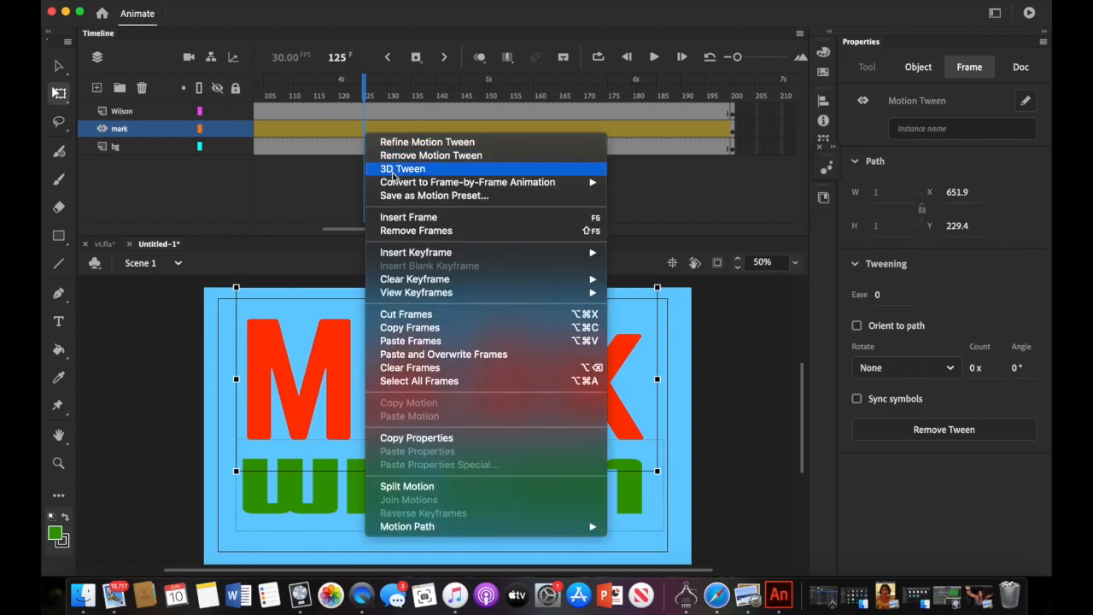
{"action": "mouse_move", "coordinate": [398, 258]}
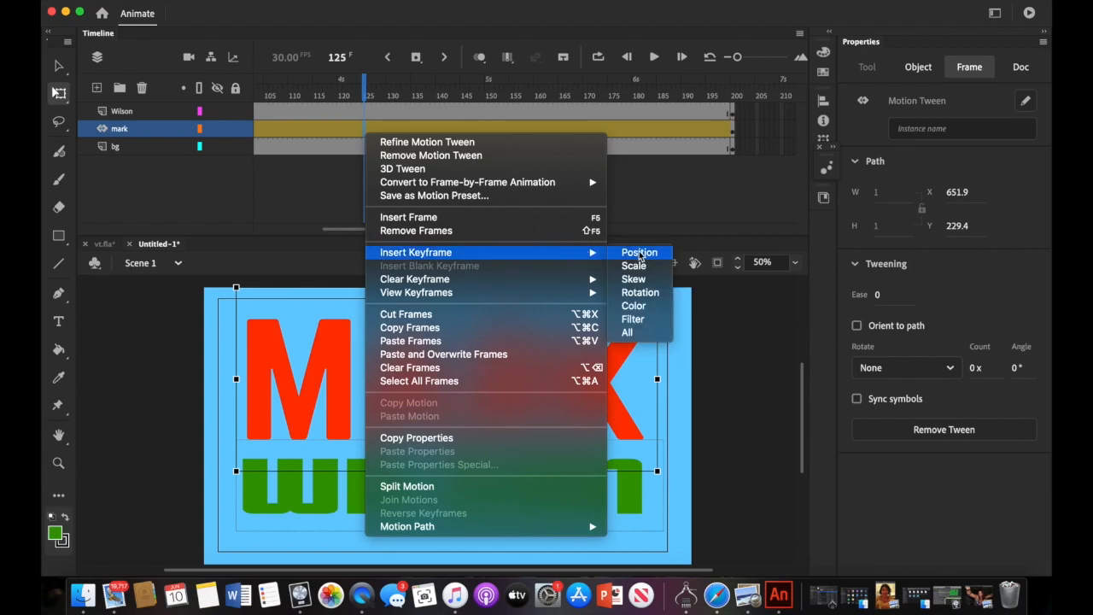
{"action": "left_click", "coordinate": [636, 253]}
{"action": "left_click_drag", "start_coordinate": [367, 228], "coordinate": [297, 229]}
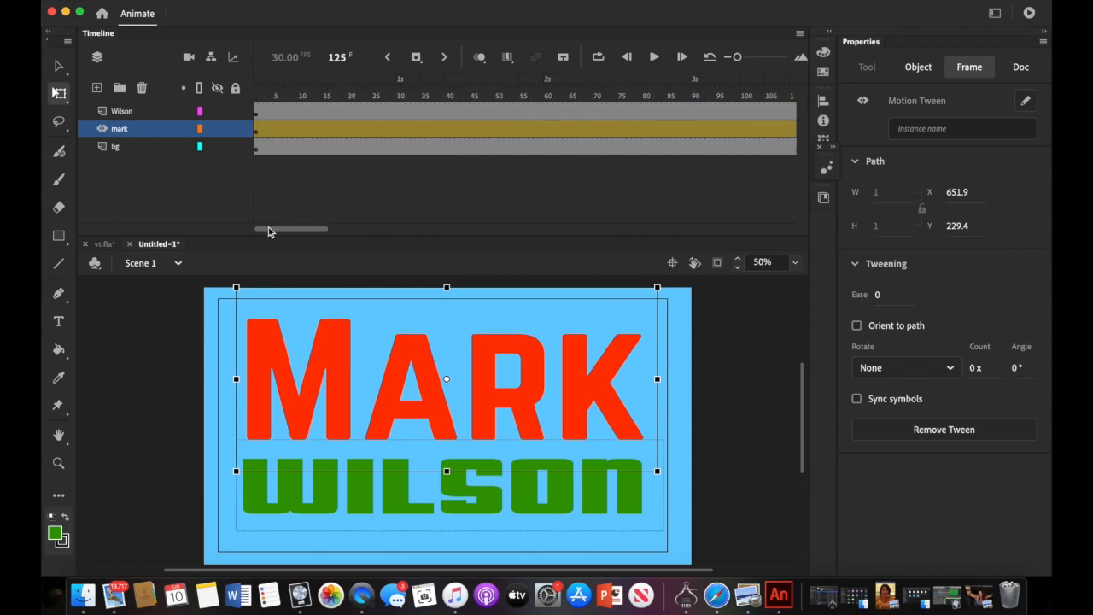
- At frame 1, move MARK fully off the stage's left edge and preview the slide-in
{"action": "left_click", "coordinate": [256, 130]}
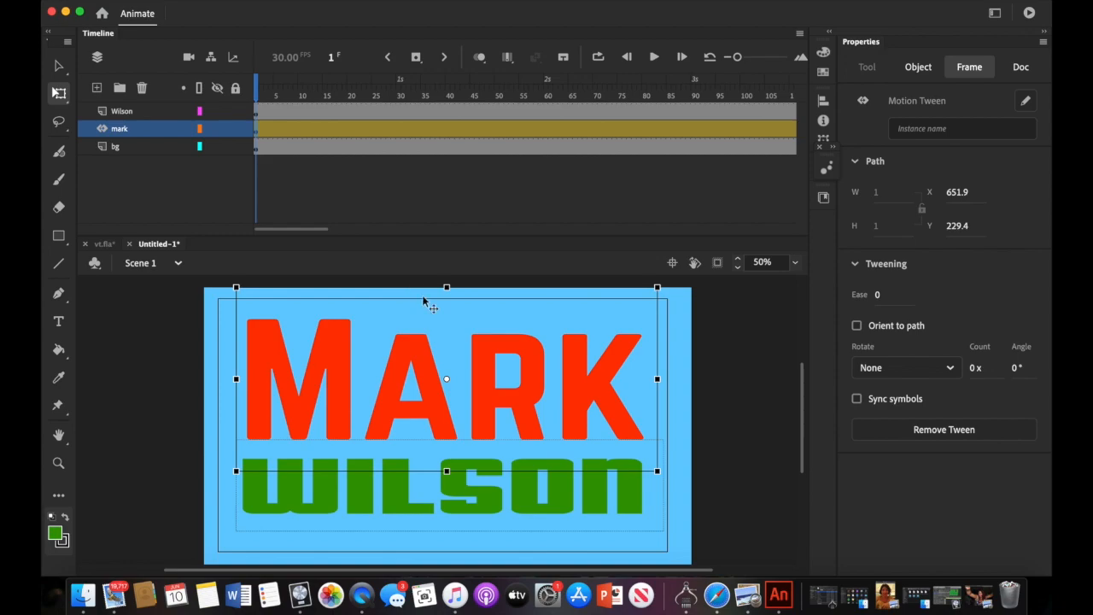
{"action": "left_click_drag", "start_coordinate": [423, 376], "coordinate": [159, 388]}
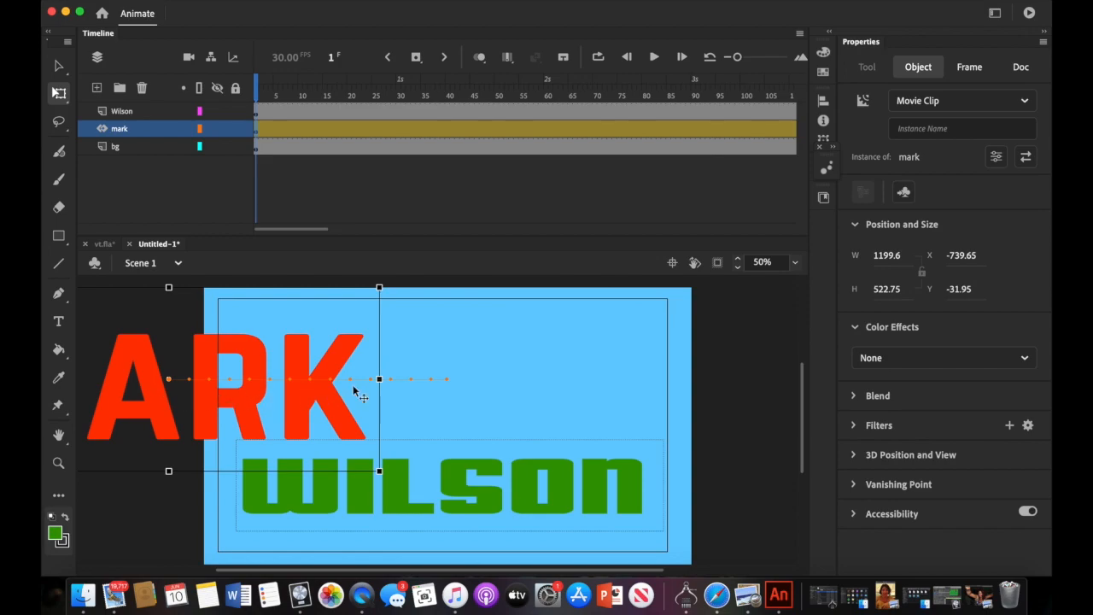
{"action": "scroll", "coordinate": [354, 389], "scroll_direction": "left", "scroll_amount": 5}
{"action": "left_click_drag", "start_coordinate": [425, 367], "coordinate": [273, 366]}
{"action": "scroll", "coordinate": [374, 464], "scroll_direction": "right", "scroll_amount": 8}
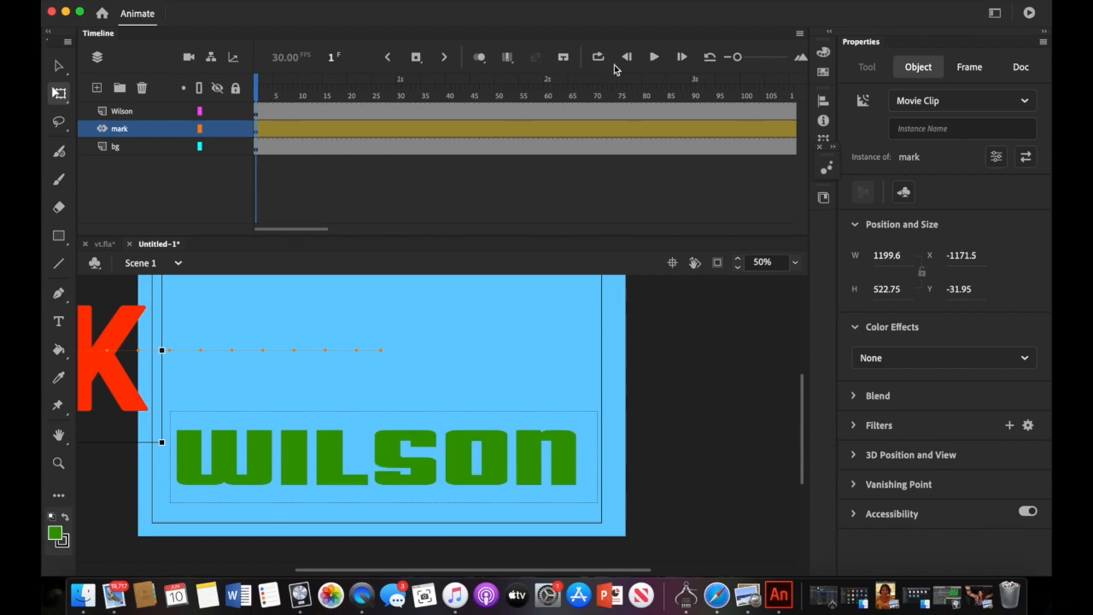
{"action": "left_click", "coordinate": [654, 57]}
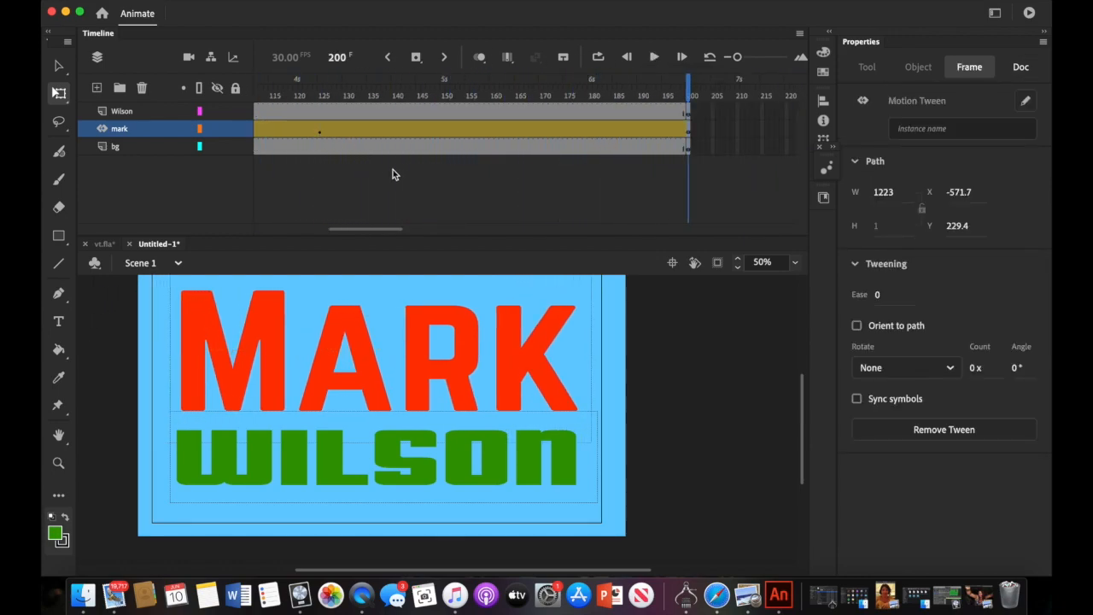
{"action": "scroll", "coordinate": [438, 207], "scroll_direction": "left", "scroll_amount": 5}
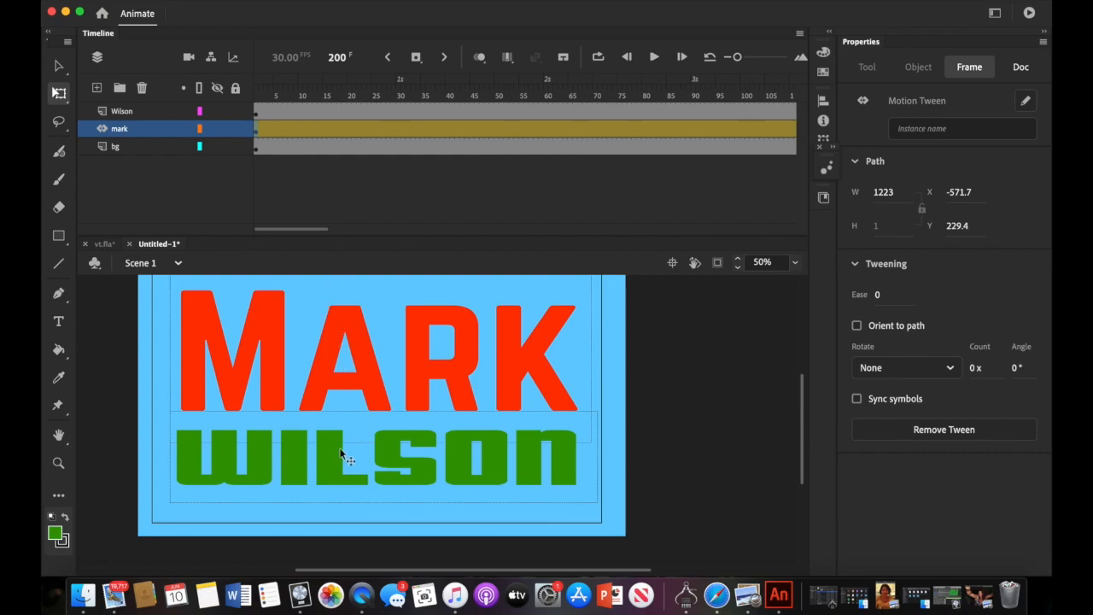
{"action": "left_click", "coordinate": [256, 114]}
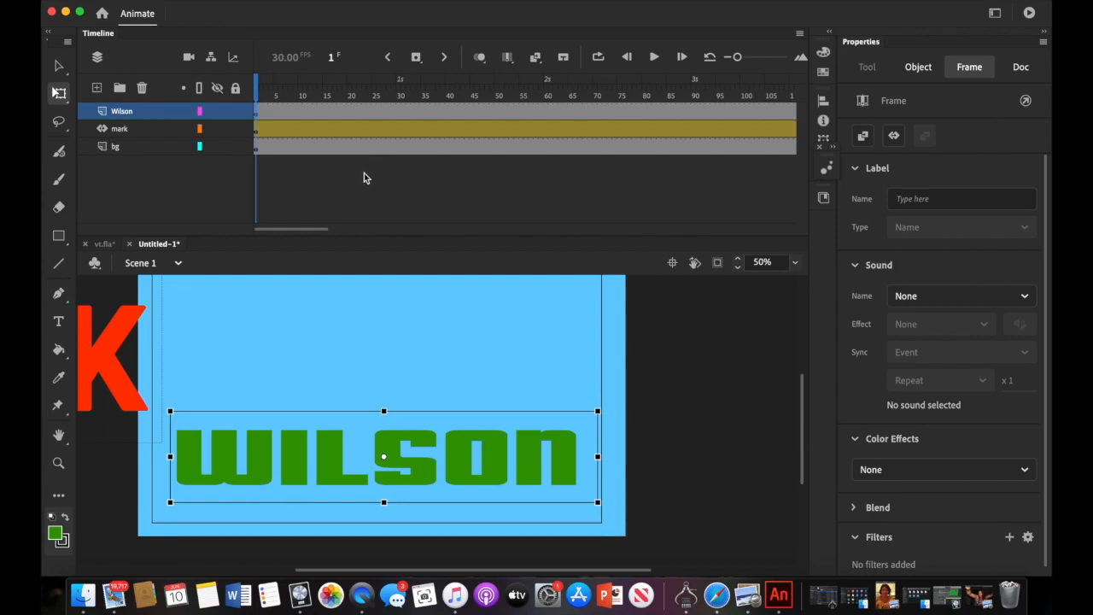
- Apply Create Motion Tween to the WILSON clip and bring up frame options at frame 125
{"action": "left_click", "coordinate": [245, 3]}
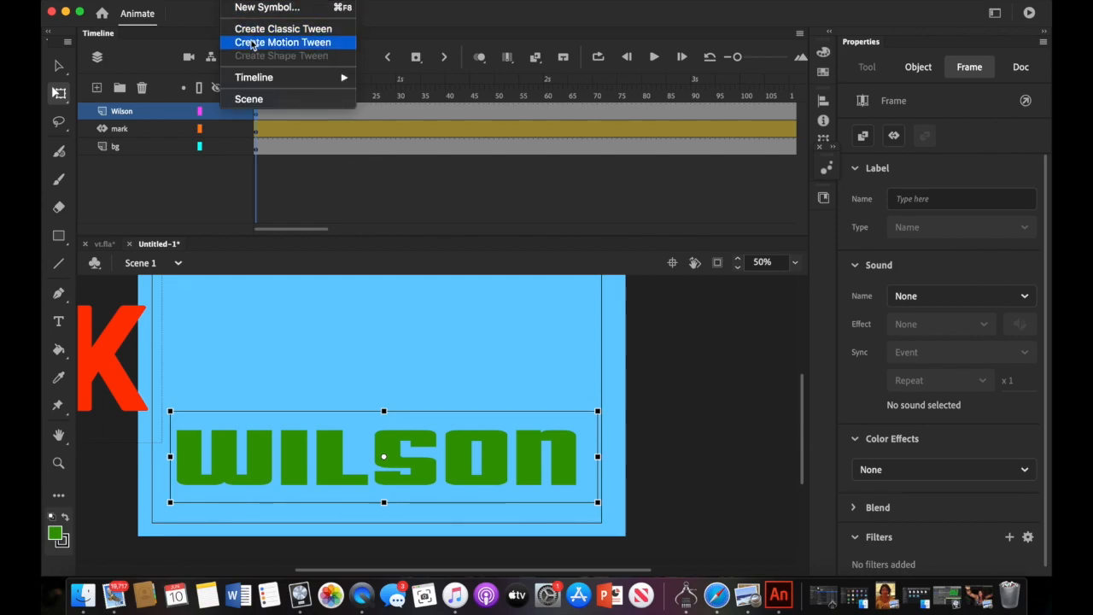
{"action": "left_click", "coordinate": [247, 42]}
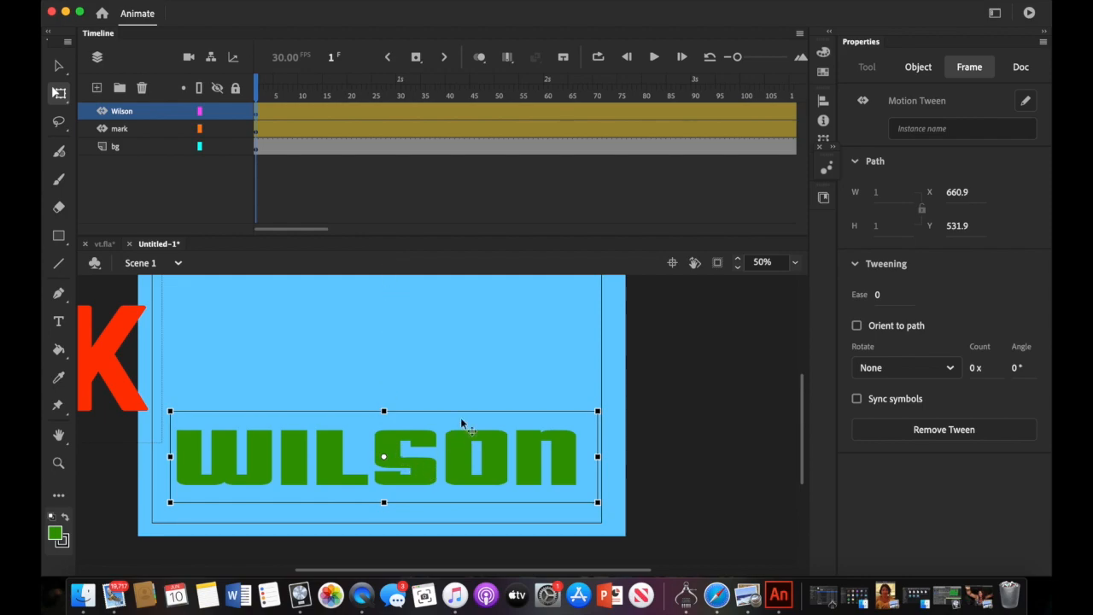
{"action": "scroll", "coordinate": [461, 421], "scroll_direction": "down", "scroll_amount": 5}
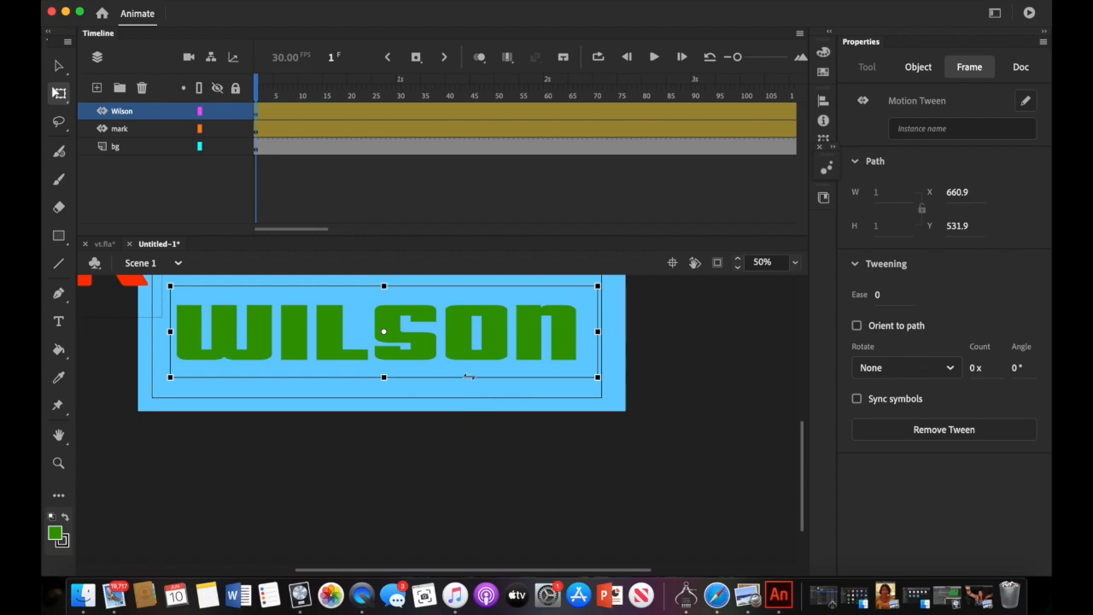
{"action": "left_click_drag", "start_coordinate": [315, 228], "coordinate": [379, 227]}
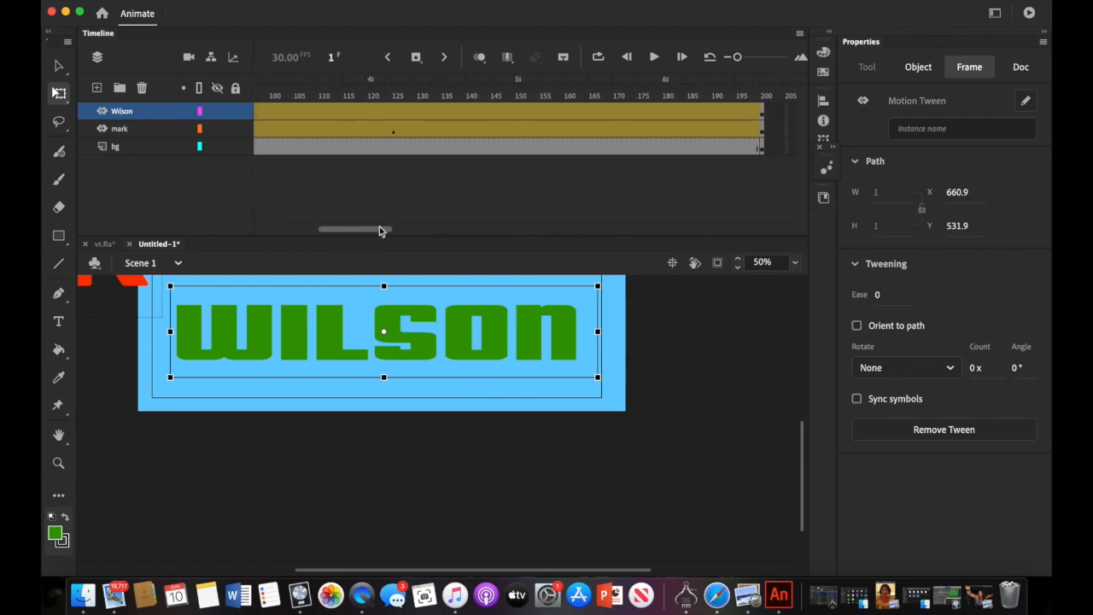
{"action": "left_click", "coordinate": [393, 114]}
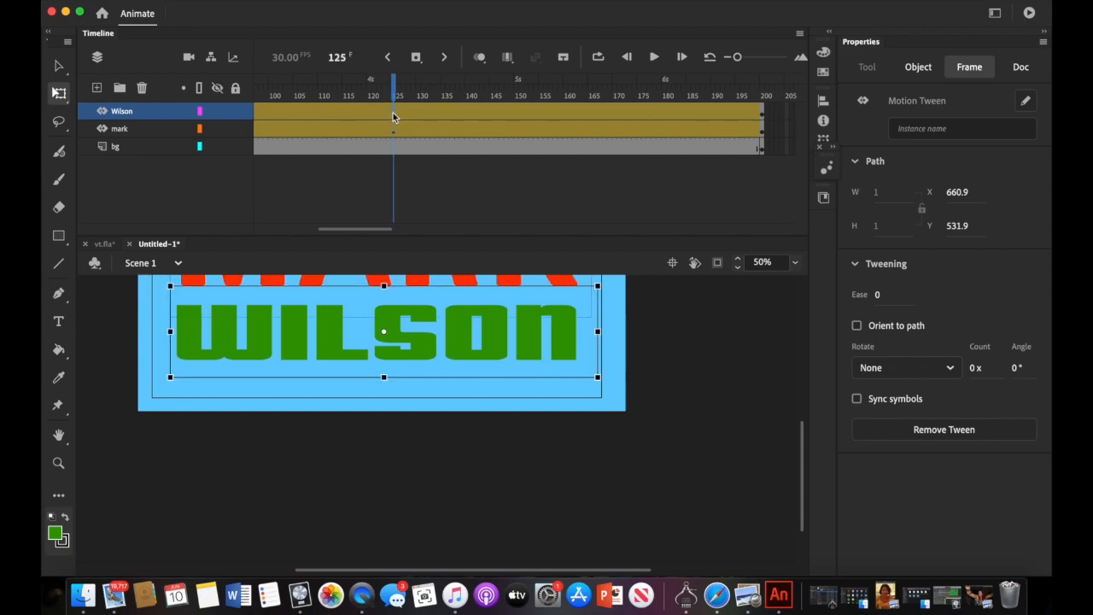
{"action": "right_click", "coordinate": [394, 117]}
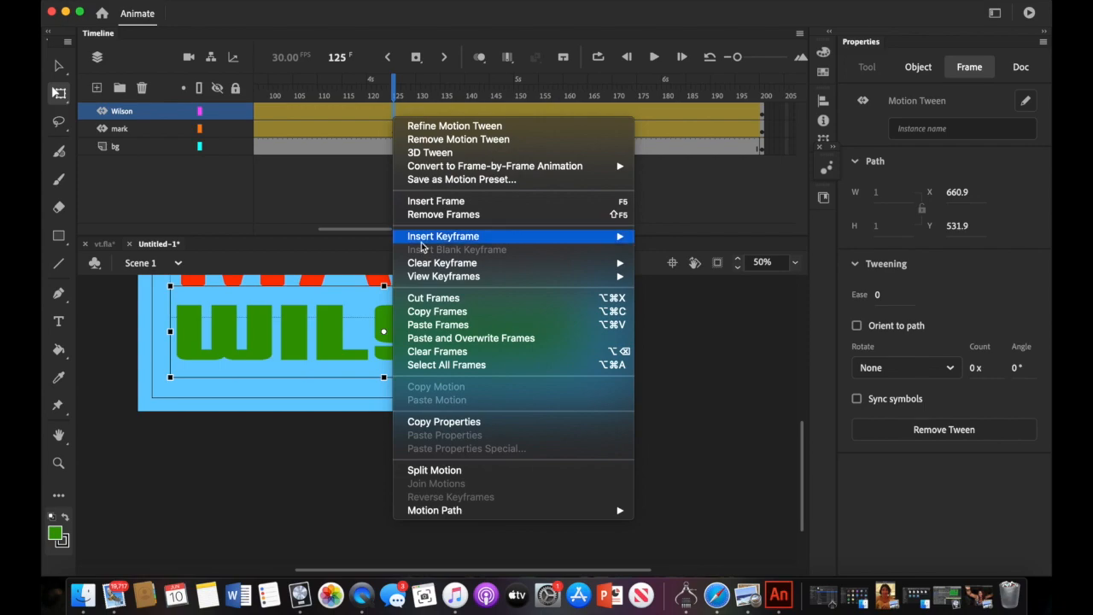
- Add a Position keyframe for WILSON at frame 125
{"action": "mouse_move", "coordinate": [421, 242]}
{"action": "left_click", "coordinate": [662, 236]}
{"action": "scroll", "coordinate": [389, 175], "scroll_direction": "left", "scroll_amount": 10}
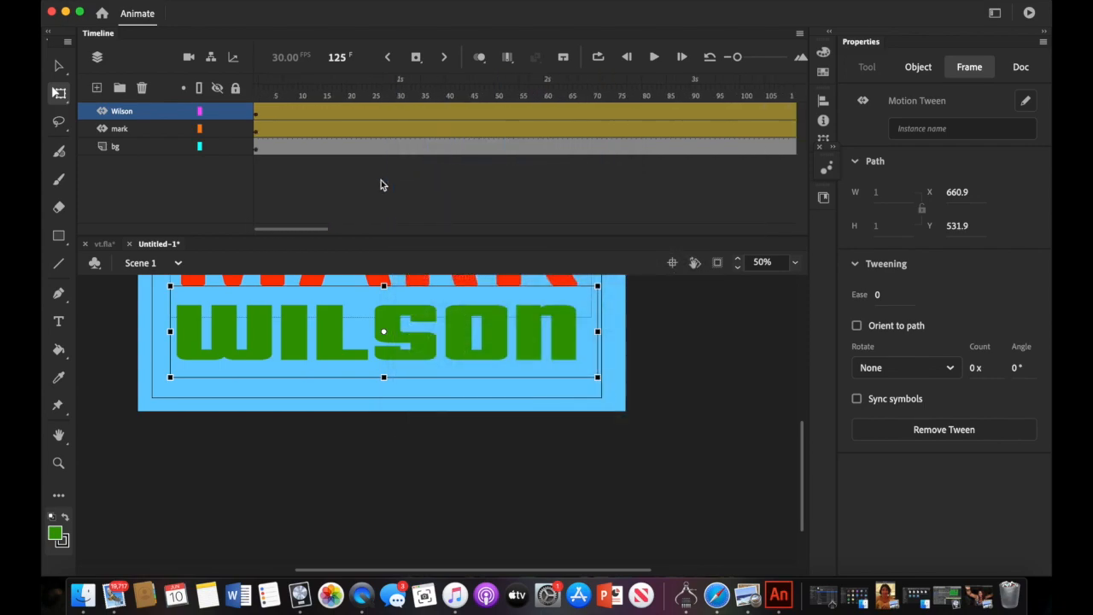
- At frame 1, place WILSON just below the stage, aligned vertically, and preview the animation
{"action": "left_click", "coordinate": [257, 112]}
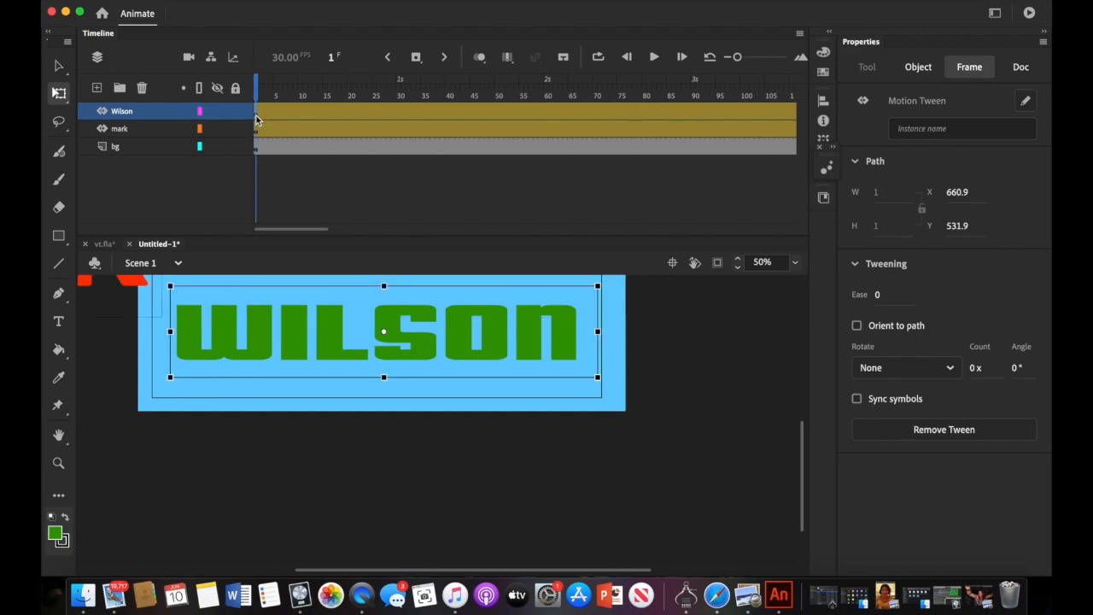
{"action": "left_click_drag", "start_coordinate": [336, 332], "coordinate": [332, 448]}
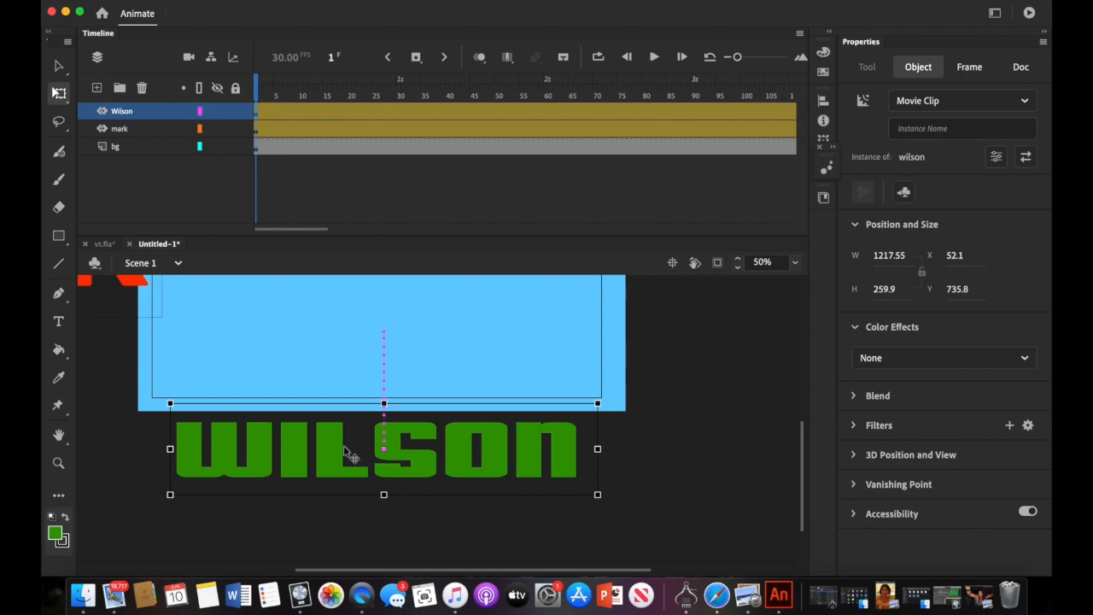
{"action": "left_click_drag", "start_coordinate": [334, 450], "coordinate": [339, 451]}
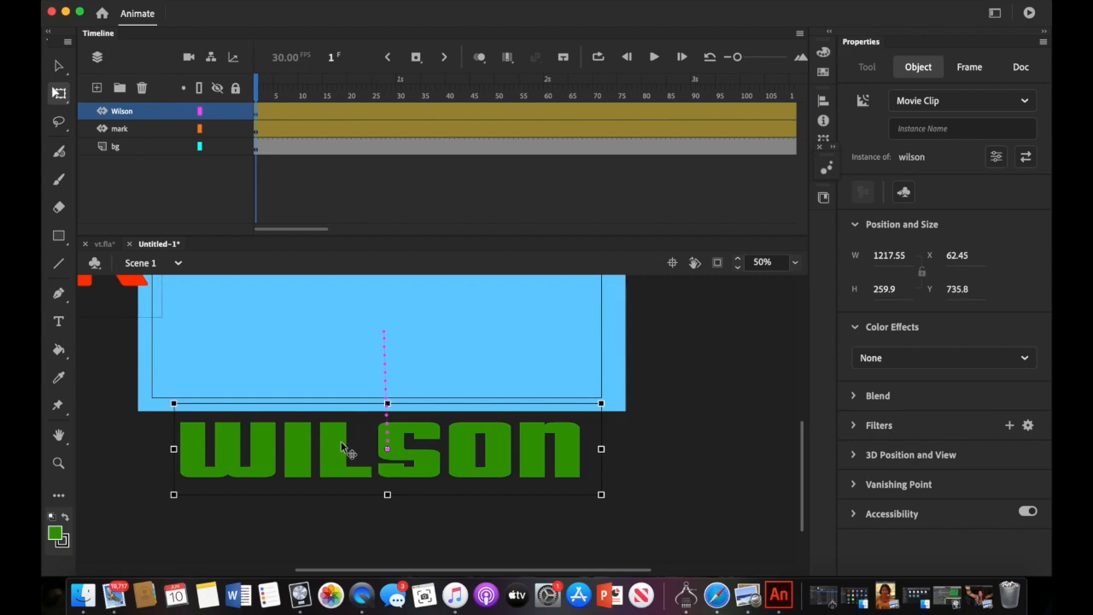
{"action": "left_click_drag", "start_coordinate": [341, 440], "coordinate": [338, 440]}
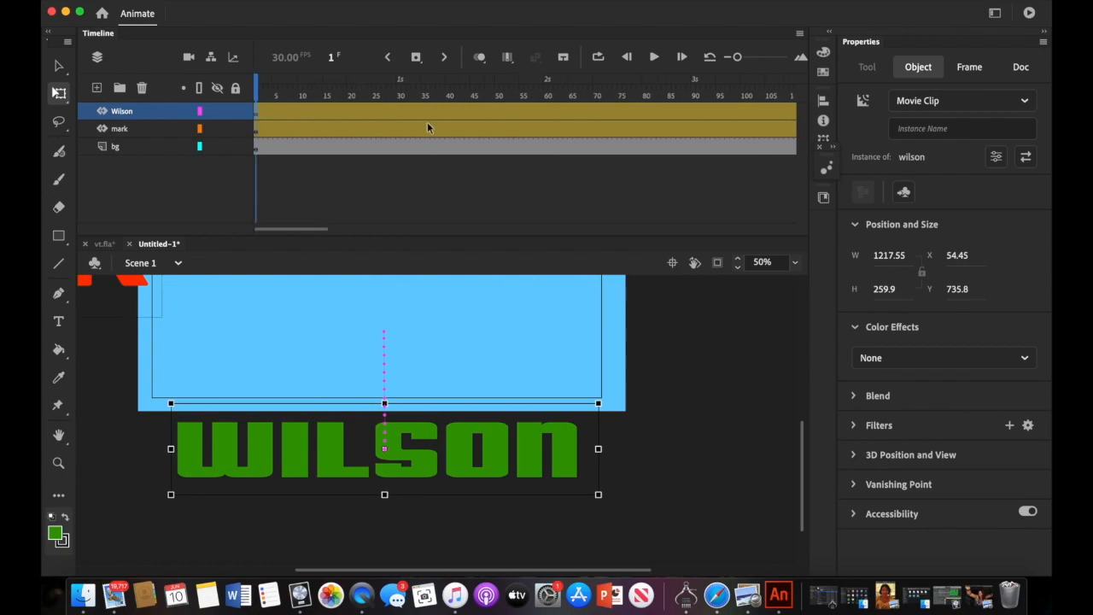
{"action": "left_click", "coordinate": [653, 57]}
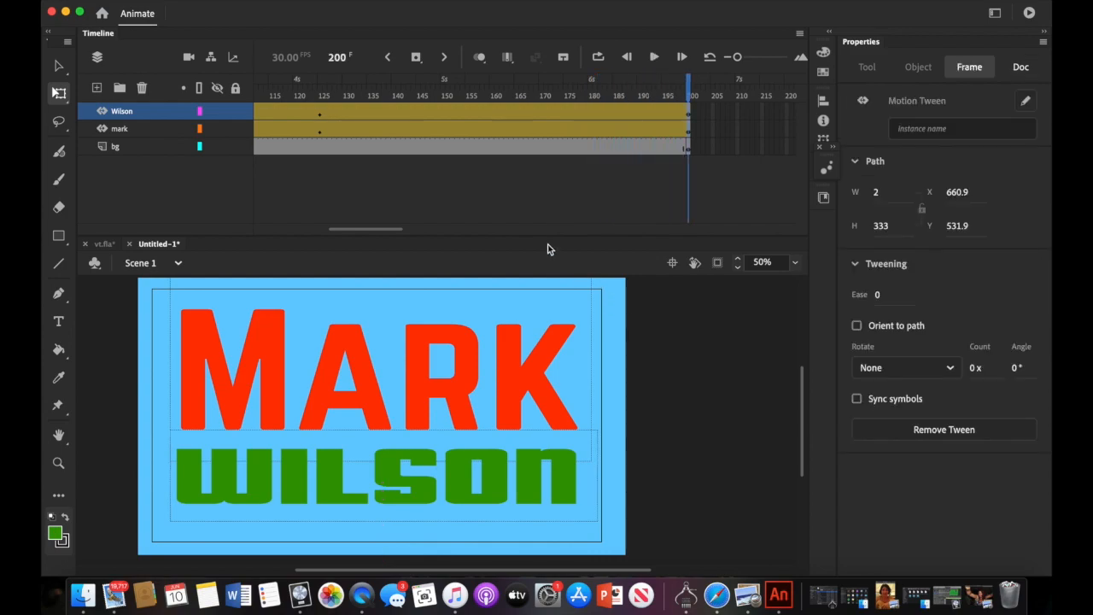
- Rewind to frame 1 and select MARK's motion tween on the mark layer
{"action": "left_click_drag", "start_coordinate": [372, 232], "coordinate": [279, 237]}
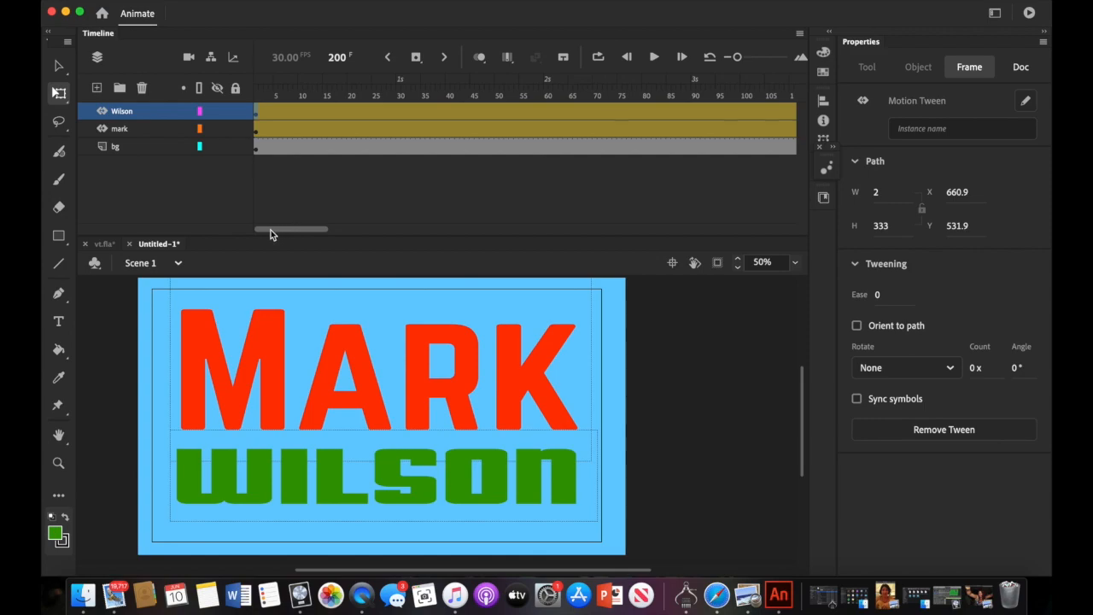
{"action": "left_click", "coordinate": [257, 135]}
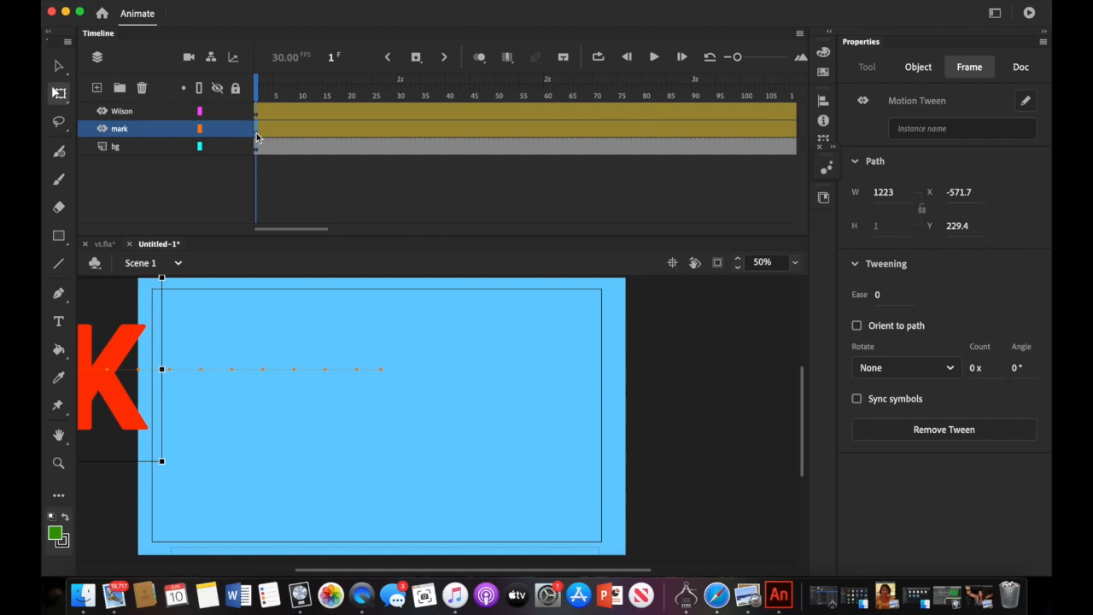
- Give MARK an Alpha colour effect of 0% at frame 1 and play the preview
{"action": "left_click", "coordinate": [919, 69]}
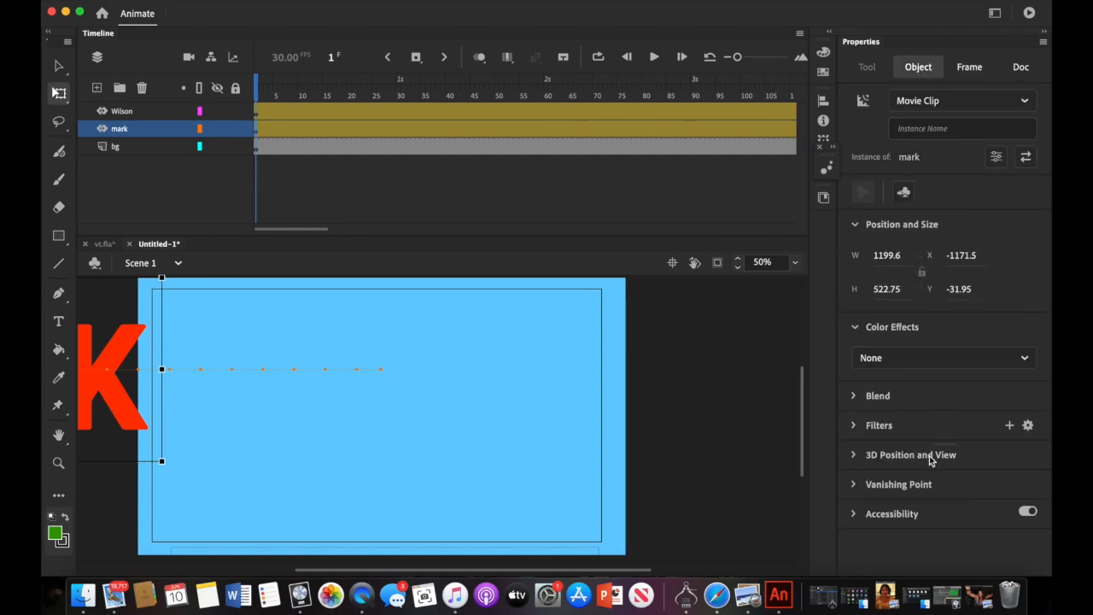
{"action": "left_click", "coordinate": [1024, 362]}
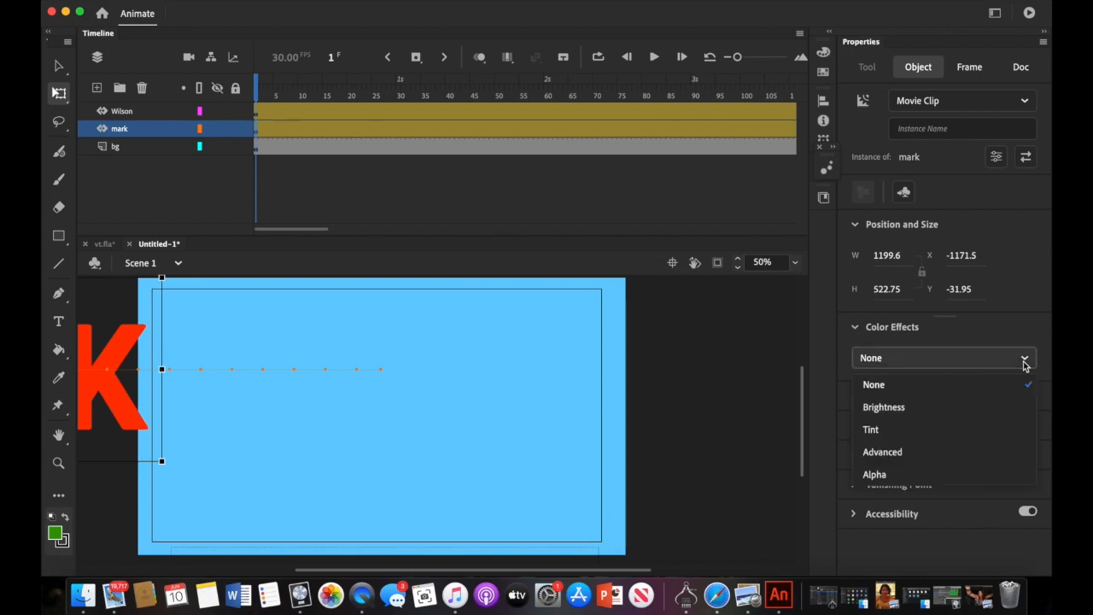
{"action": "left_click", "coordinate": [996, 475]}
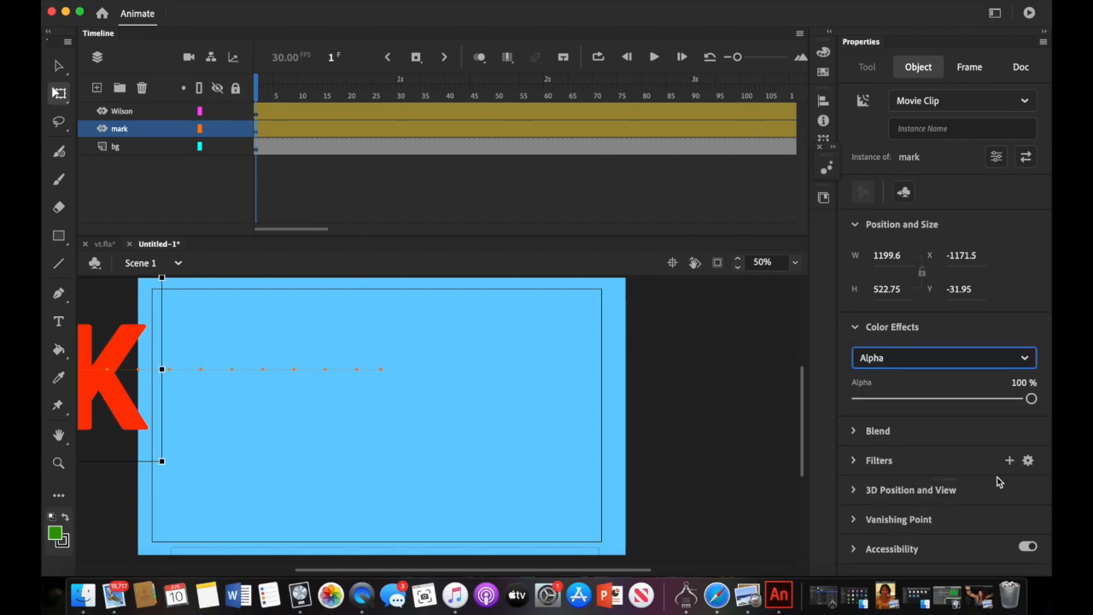
{"action": "left_click_drag", "start_coordinate": [1030, 399], "coordinate": [850, 418]}
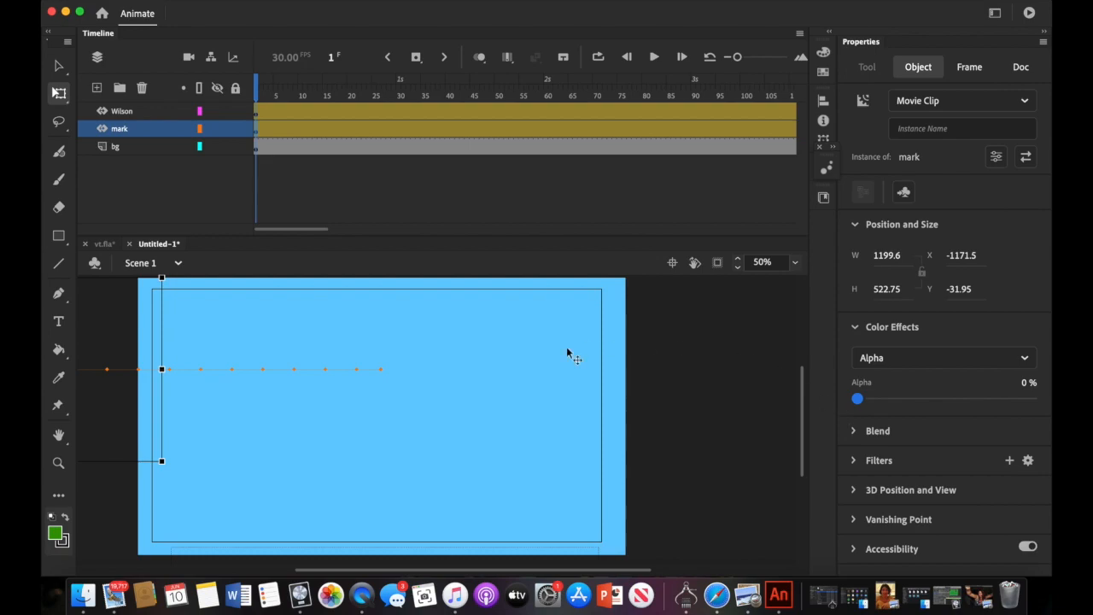
{"action": "key", "text": "Return"}
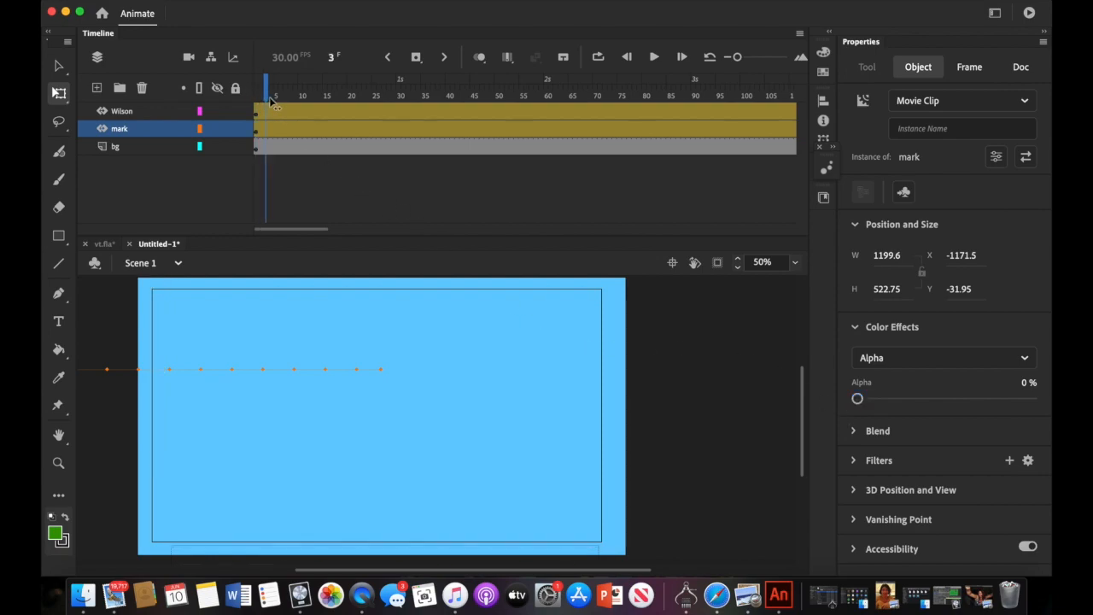
- Scrub the playhead forward through frames 63 and 91 to frame 125
{"action": "left_click_drag", "start_coordinate": [366, 101], "coordinate": [561, 109]}
{"action": "scroll", "coordinate": [510, 203], "scroll_direction": "right", "scroll_amount": 10}
{"action": "scroll", "coordinate": [509, 204], "scroll_direction": "left", "scroll_amount": 5}
{"action": "scroll", "coordinate": [346, 190], "scroll_direction": "left", "scroll_amount": 10}
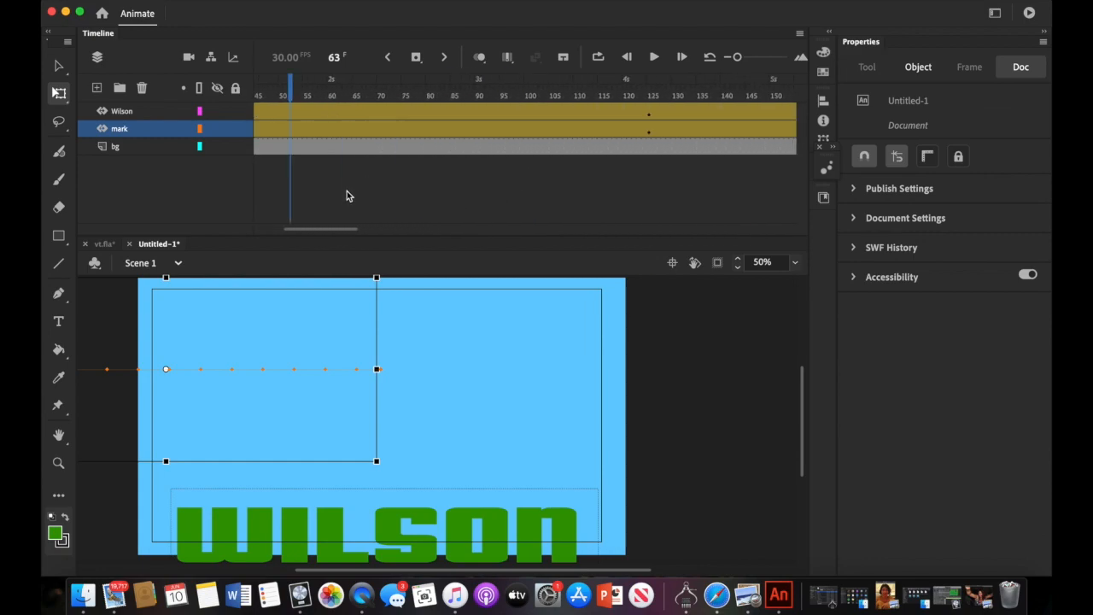
{"action": "left_click_drag", "start_coordinate": [561, 85], "coordinate": [698, 85]}
{"action": "scroll", "coordinate": [649, 174], "scroll_direction": "right", "scroll_amount": 10}
{"action": "scroll", "coordinate": [649, 174], "scroll_direction": "left", "scroll_amount": 1}
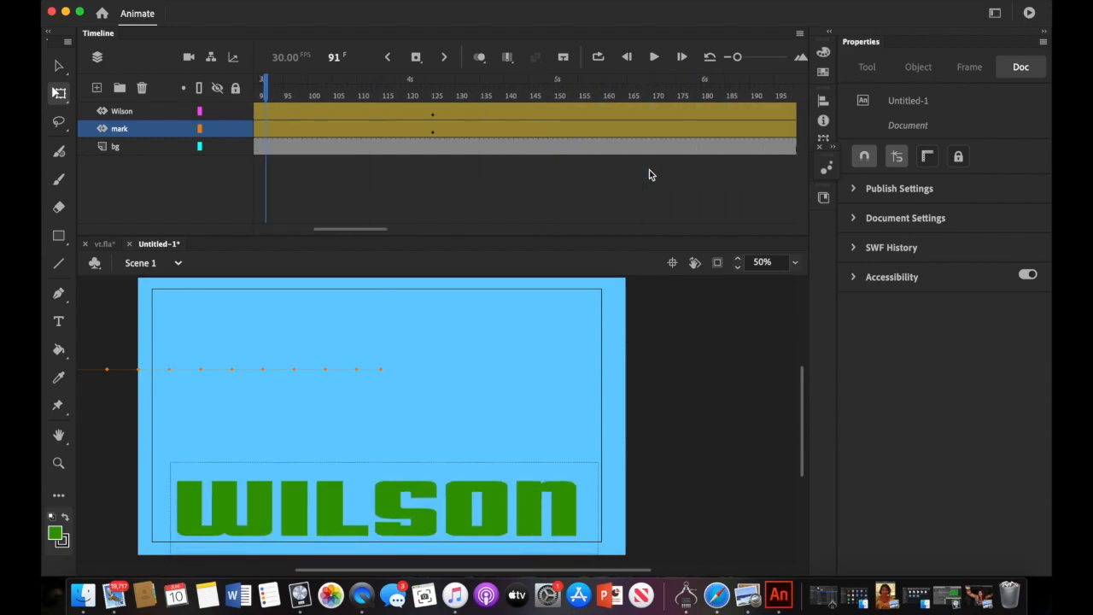
{"action": "left_click_drag", "start_coordinate": [273, 95], "coordinate": [437, 94]}
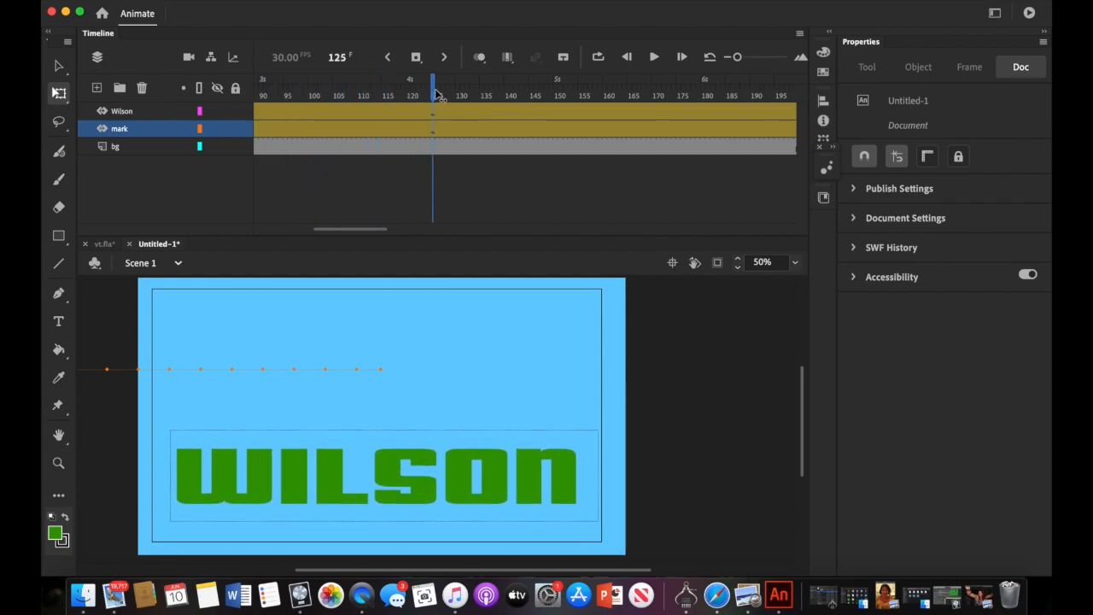
- Set MARK's Alpha to 100% at frame 125 and preview the fade-in
{"action": "left_click", "coordinate": [433, 134]}
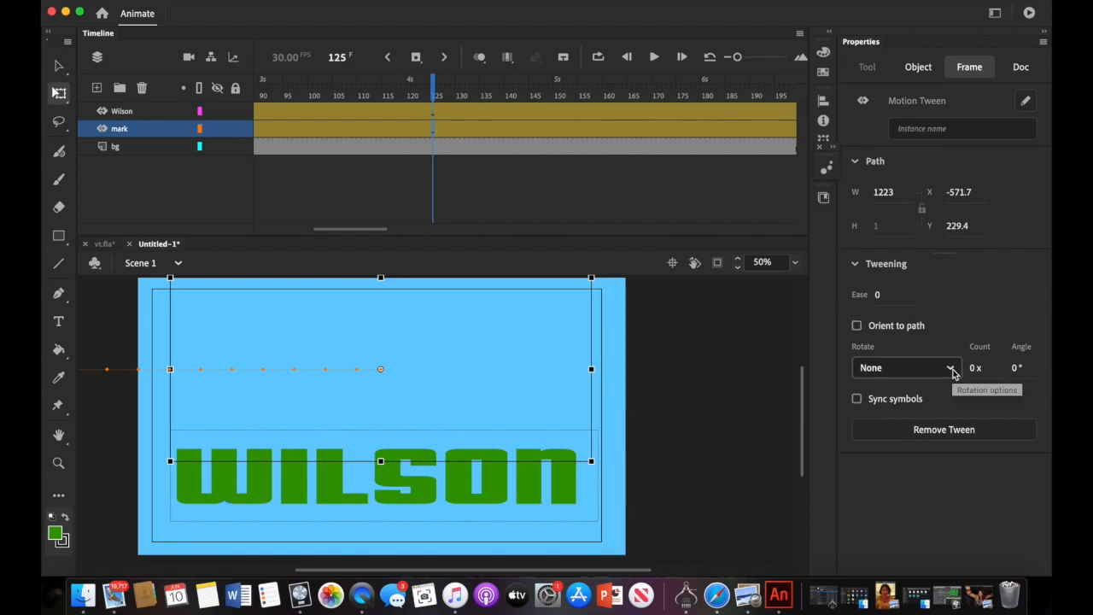
{"action": "left_click", "coordinate": [918, 68]}
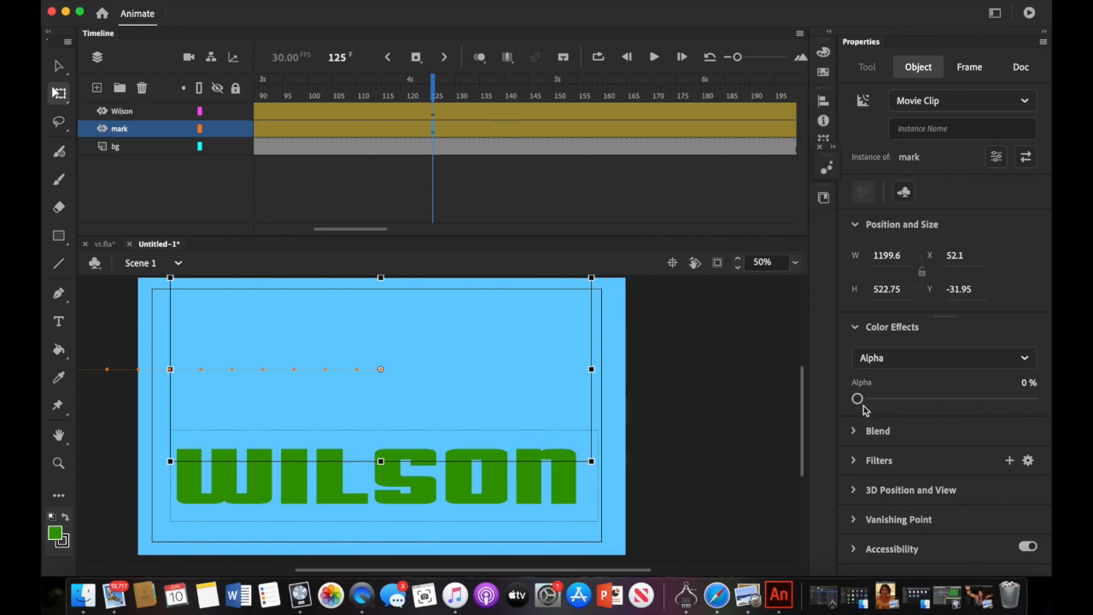
{"action": "left_click_drag", "start_coordinate": [858, 399], "coordinate": [1041, 393]}
{"action": "left_click_drag", "start_coordinate": [435, 106], "coordinate": [187, 134]}
{"action": "left_click", "coordinate": [653, 57]}
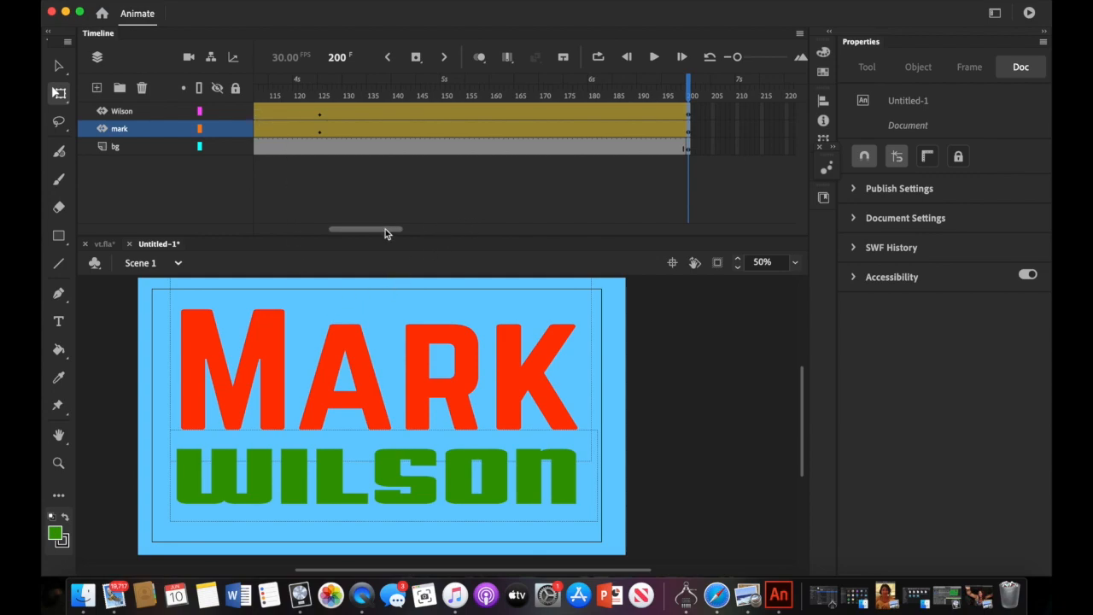
- Select WILSON's tween at frame 1 and open the Add filter list under Filters
{"action": "left_click_drag", "start_coordinate": [385, 229], "coordinate": [216, 230]}
{"action": "left_click", "coordinate": [258, 116]}
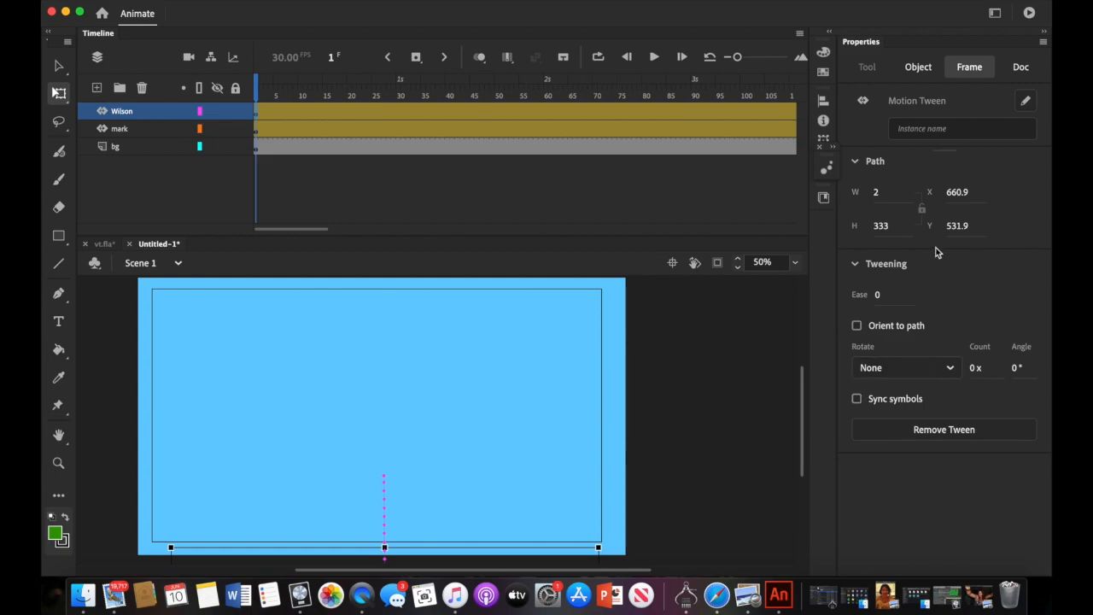
{"action": "left_click", "coordinate": [918, 67]}
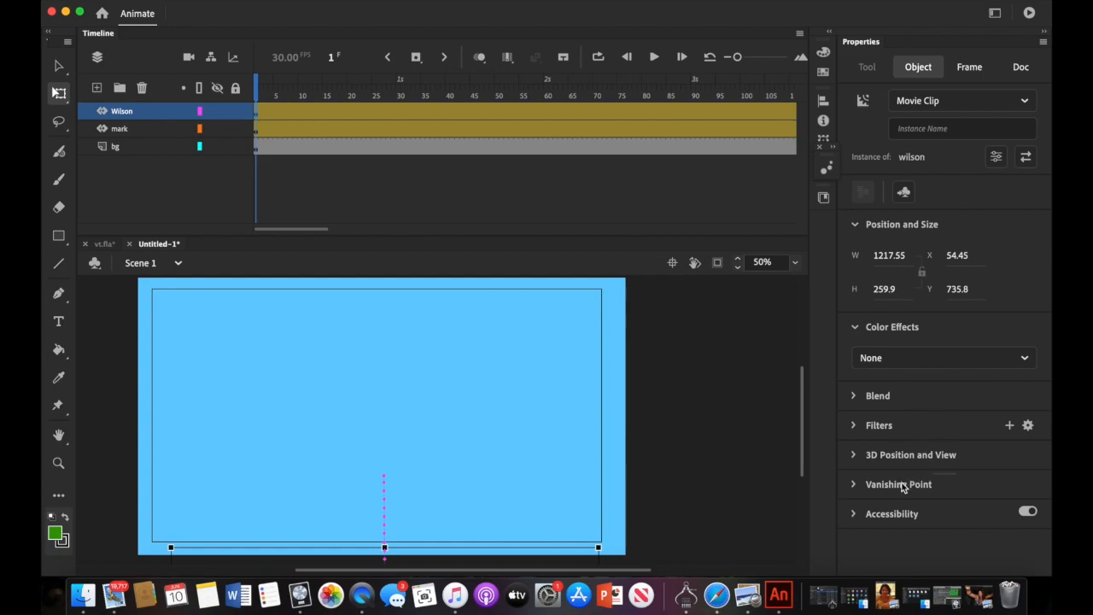
{"action": "left_click", "coordinate": [855, 395]}
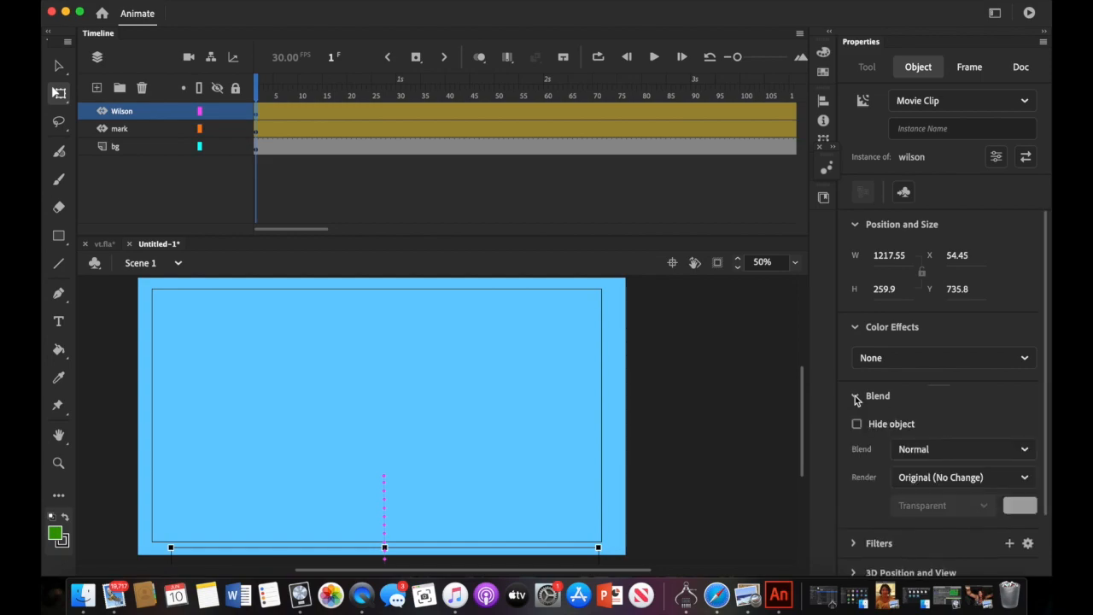
{"action": "left_click", "coordinate": [855, 395]}
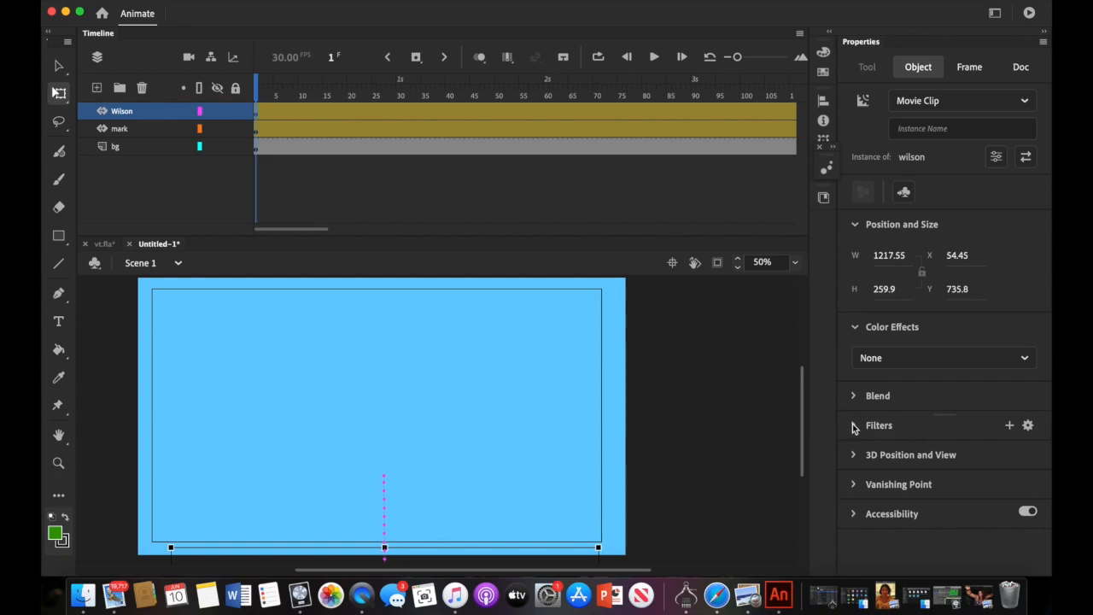
{"action": "left_click", "coordinate": [852, 427]}
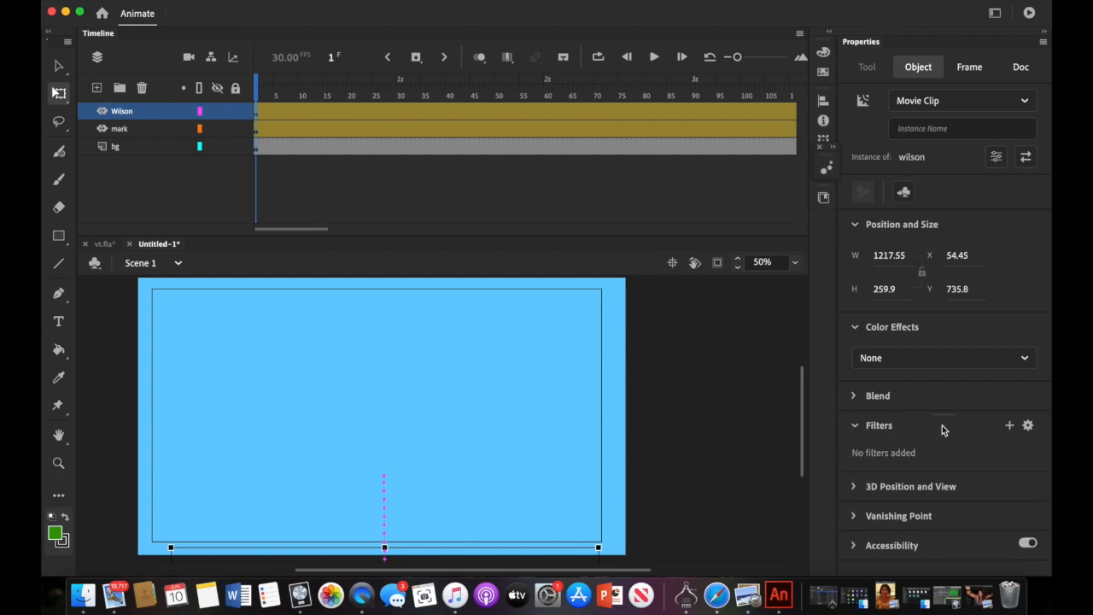
{"action": "left_click", "coordinate": [1009, 426]}
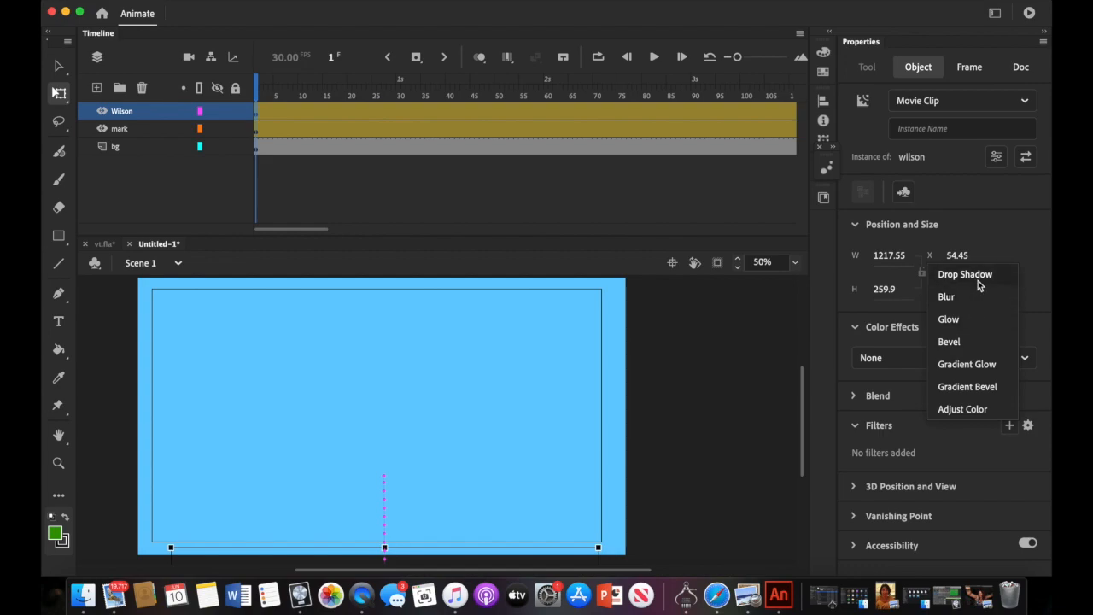
- Add a 4 by 4 Low-quality Blur filter to WILSON, preview, and rewind to frame 1
{"action": "left_click", "coordinate": [946, 296]}
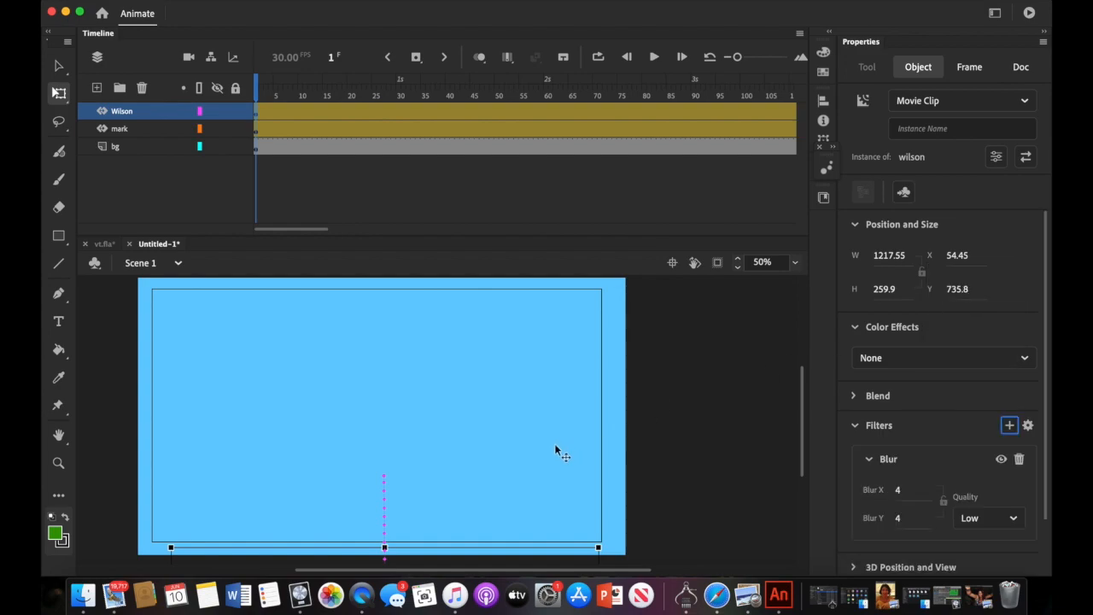
{"action": "scroll", "coordinate": [555, 446], "scroll_direction": "down", "scroll_amount": 5}
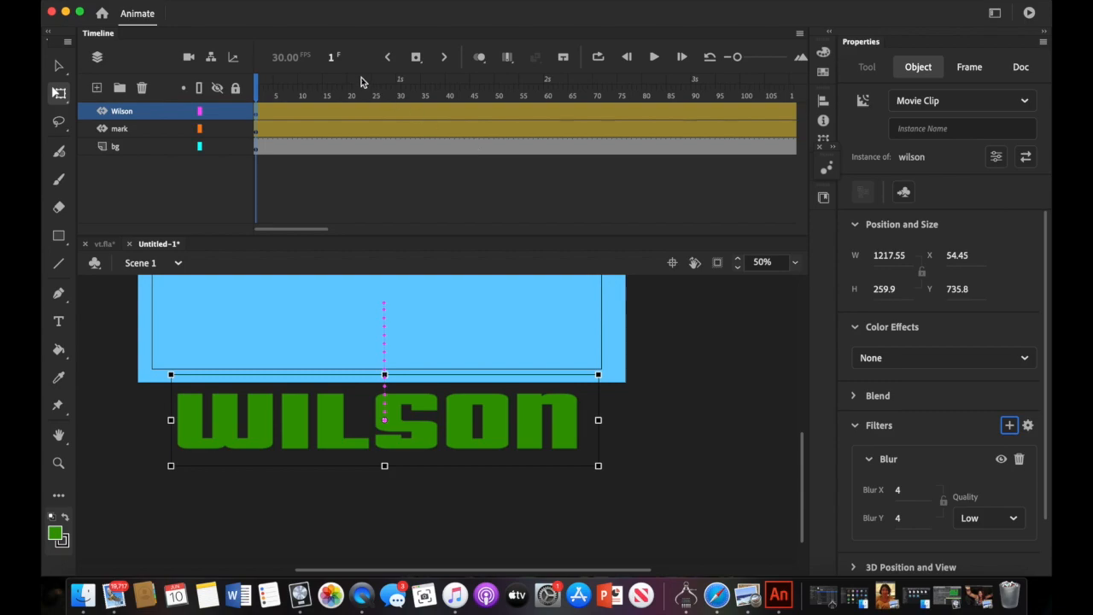
{"action": "left_click", "coordinate": [654, 56]}
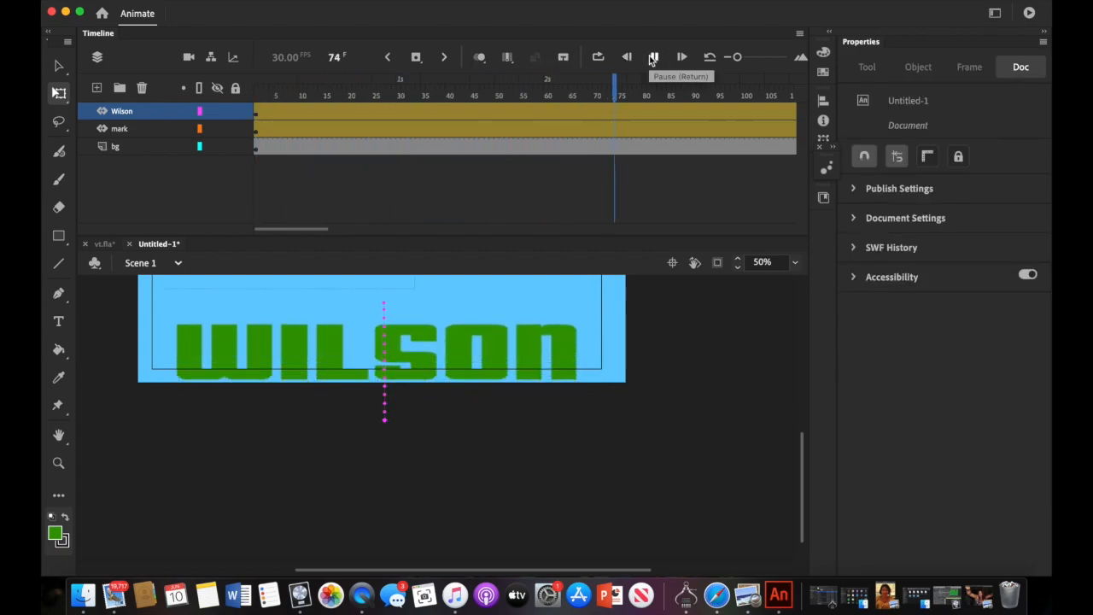
{"action": "scroll", "coordinate": [665, 337], "scroll_direction": "up", "scroll_amount": 5}
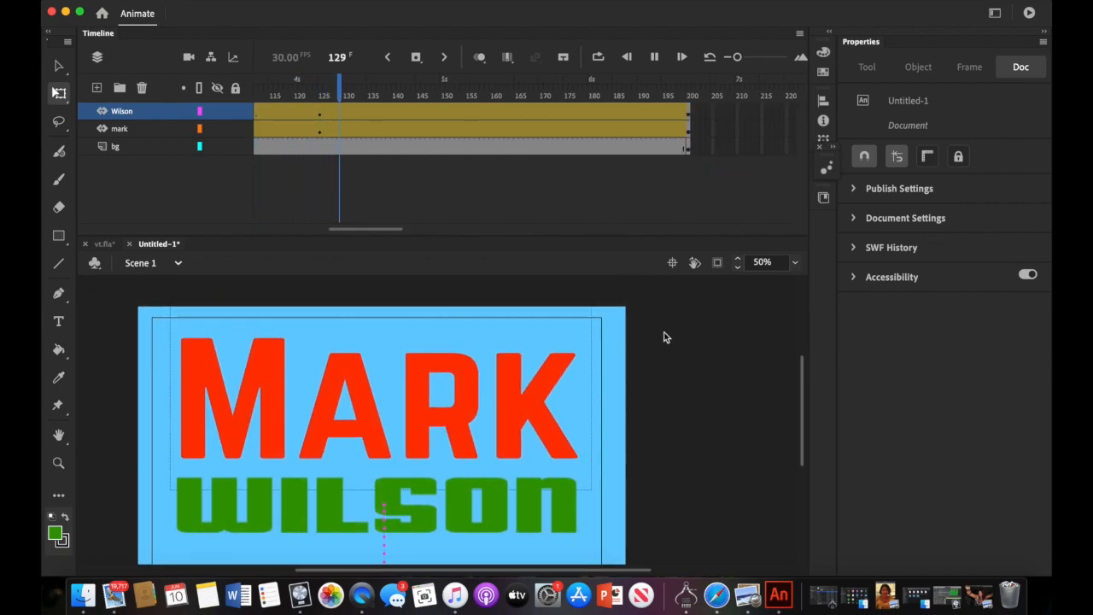
{"action": "scroll", "coordinate": [665, 336], "scroll_direction": "down", "scroll_amount": 2}
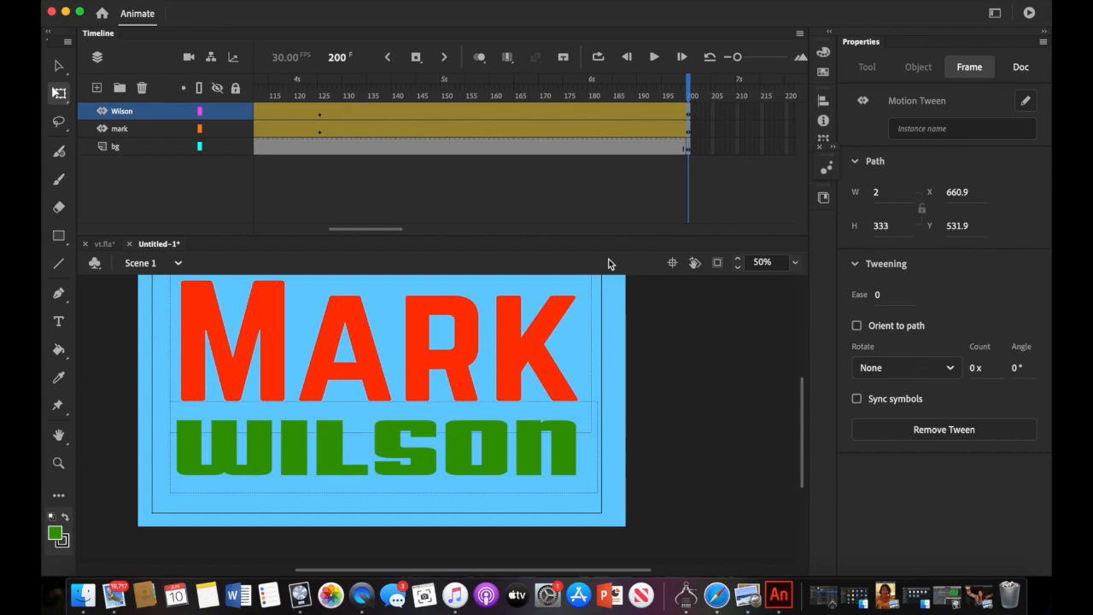
{"action": "left_click_drag", "start_coordinate": [385, 229], "coordinate": [275, 236]}
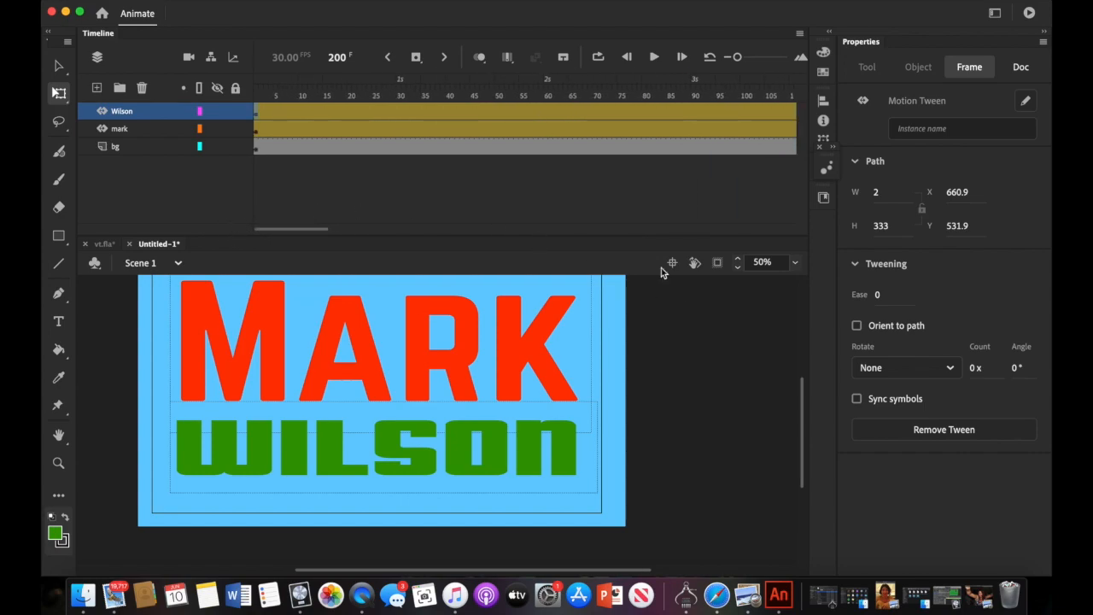
{"action": "left_click", "coordinate": [257, 116]}
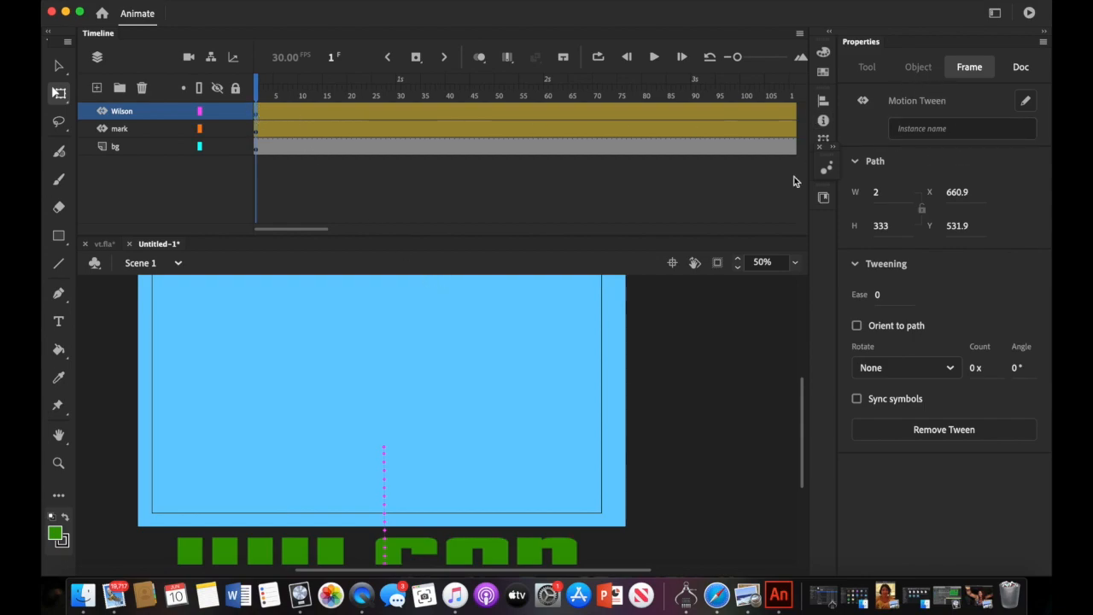
- At frame 2, collapse WILSON's Blur filter and add a Drop Shadow filter: blur 4, strength 100%, angle 45°, distance 4
{"action": "left_click_drag", "start_coordinate": [271, 116], "coordinate": [260, 117]}
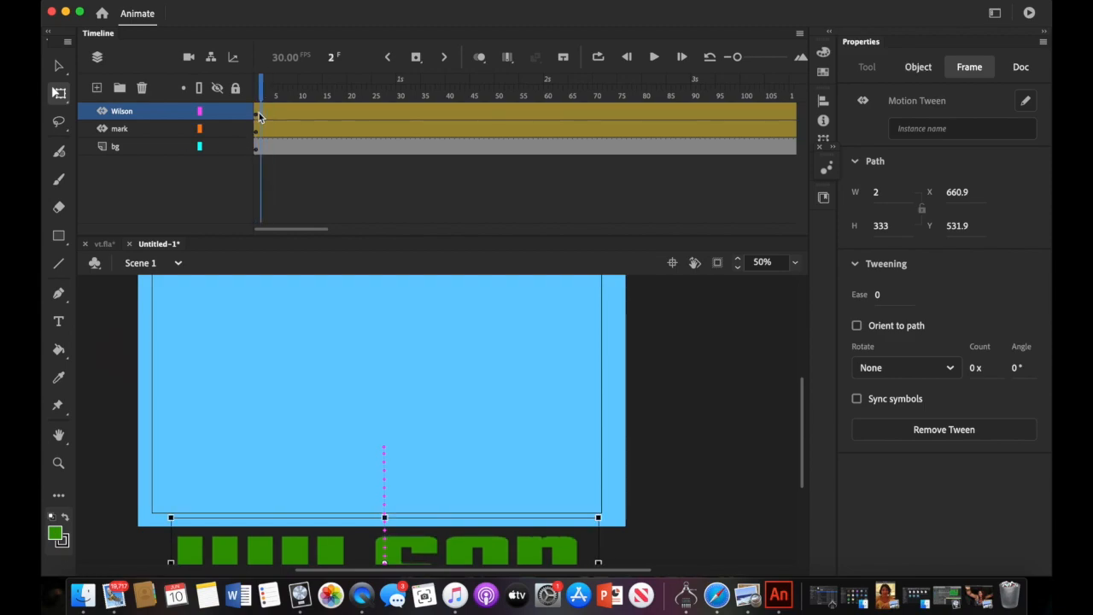
{"action": "left_click", "coordinate": [918, 70]}
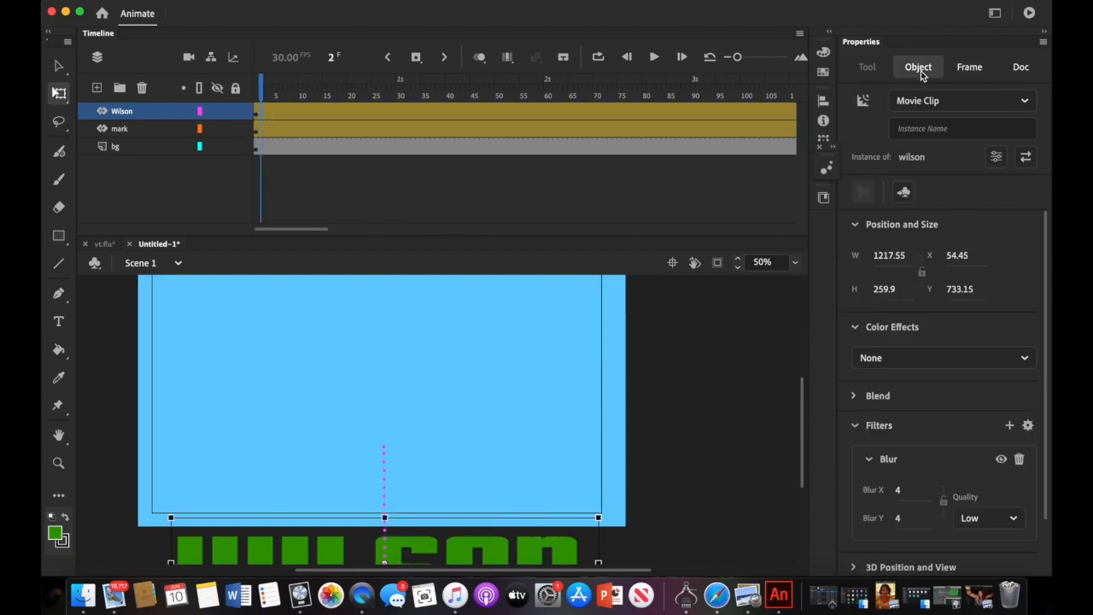
{"action": "scroll", "coordinate": [900, 463], "scroll_direction": "down", "scroll_amount": 2}
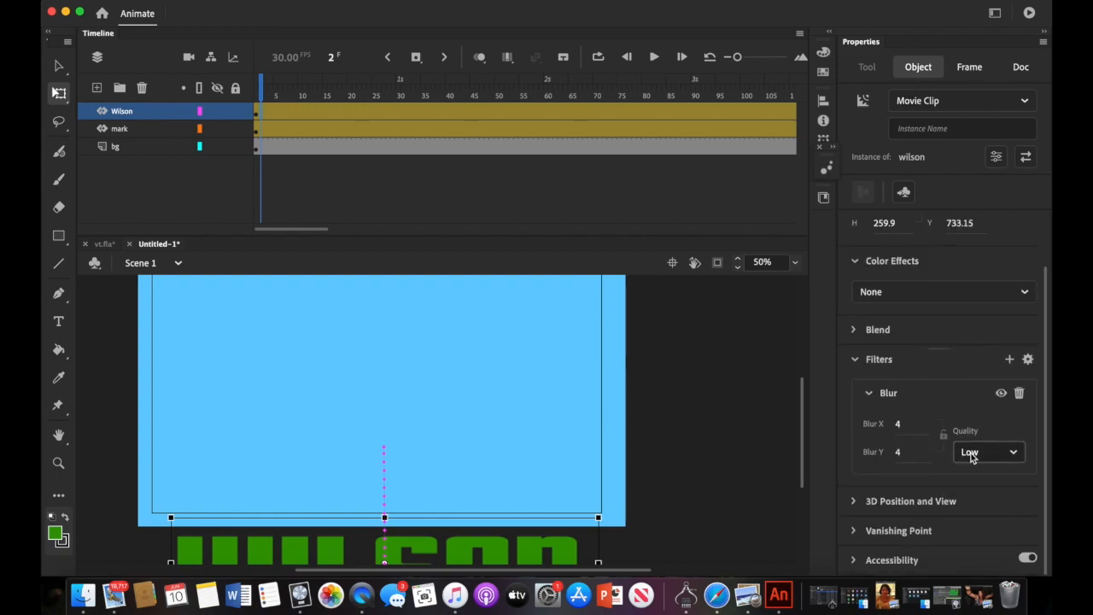
{"action": "left_click", "coordinate": [869, 394]}
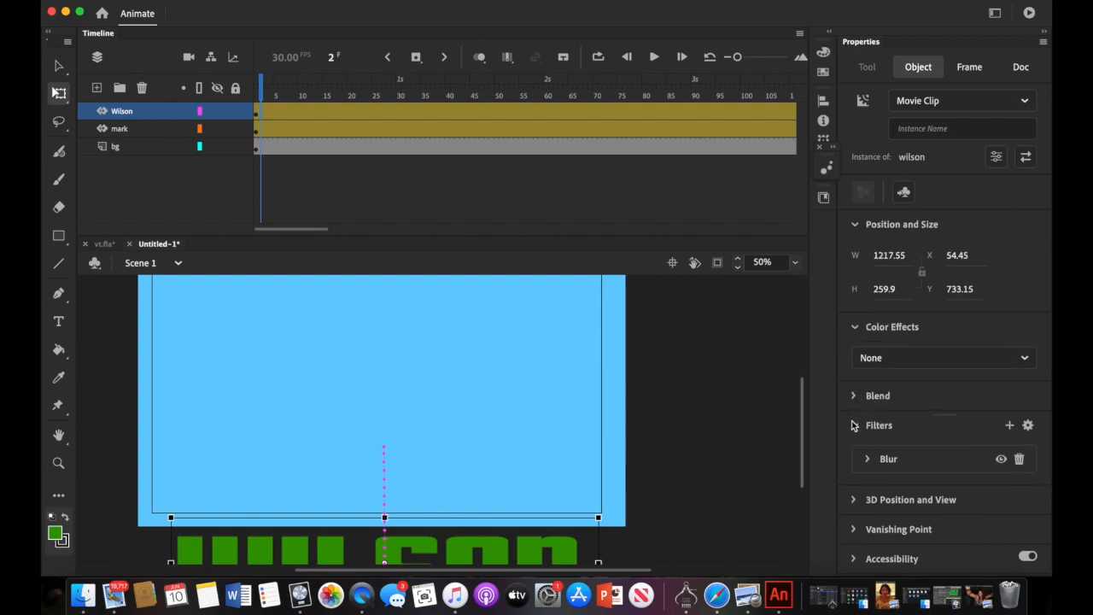
{"action": "left_click", "coordinate": [1011, 424]}
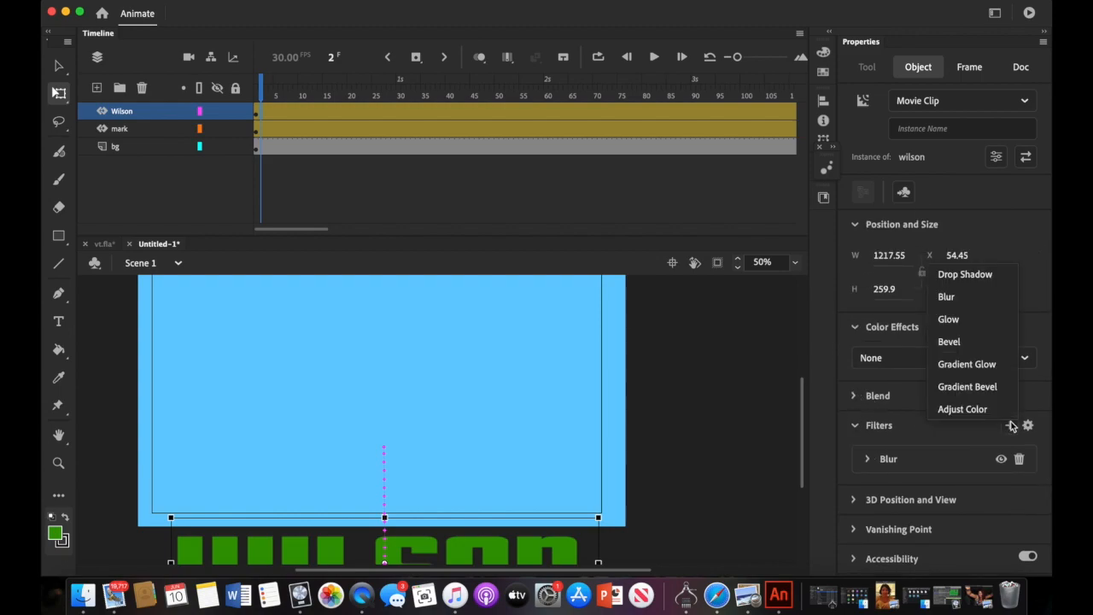
{"action": "left_click", "coordinate": [984, 279]}
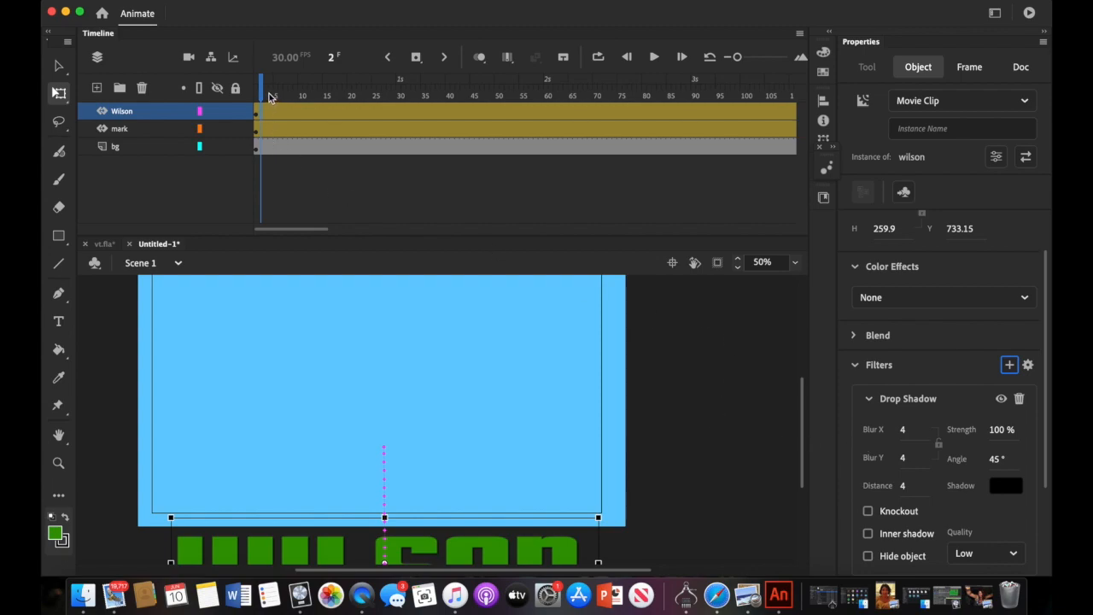
- Set WILSON's drop shadow to Blur X 3, distance 12 and strength 79%, then scrub back to the start
{"action": "left_click_drag", "start_coordinate": [265, 99], "coordinate": [772, 101]}
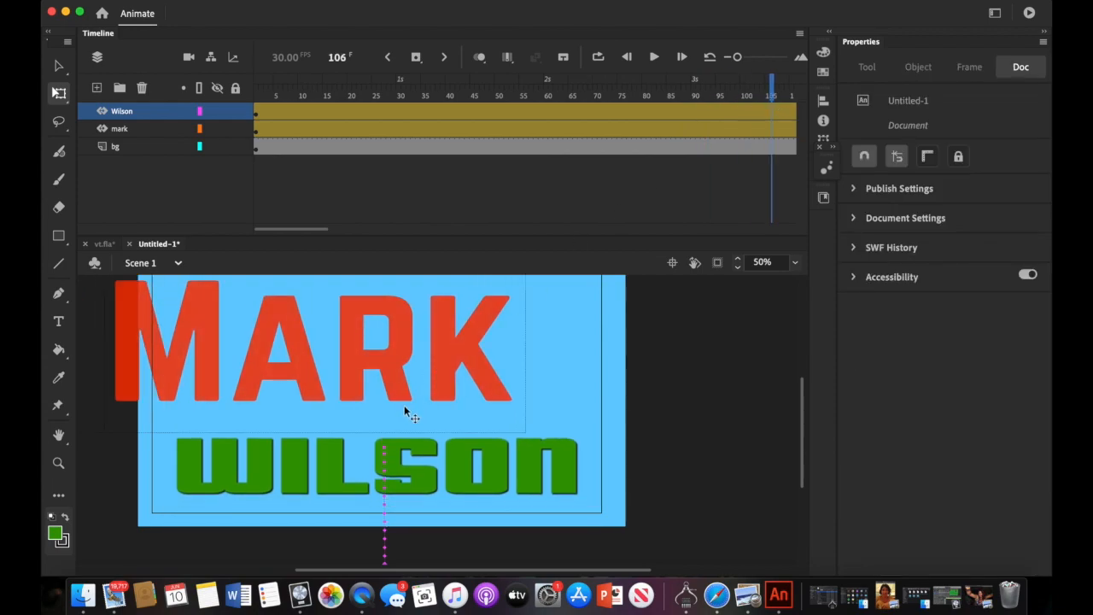
{"action": "left_click", "coordinate": [423, 478]}
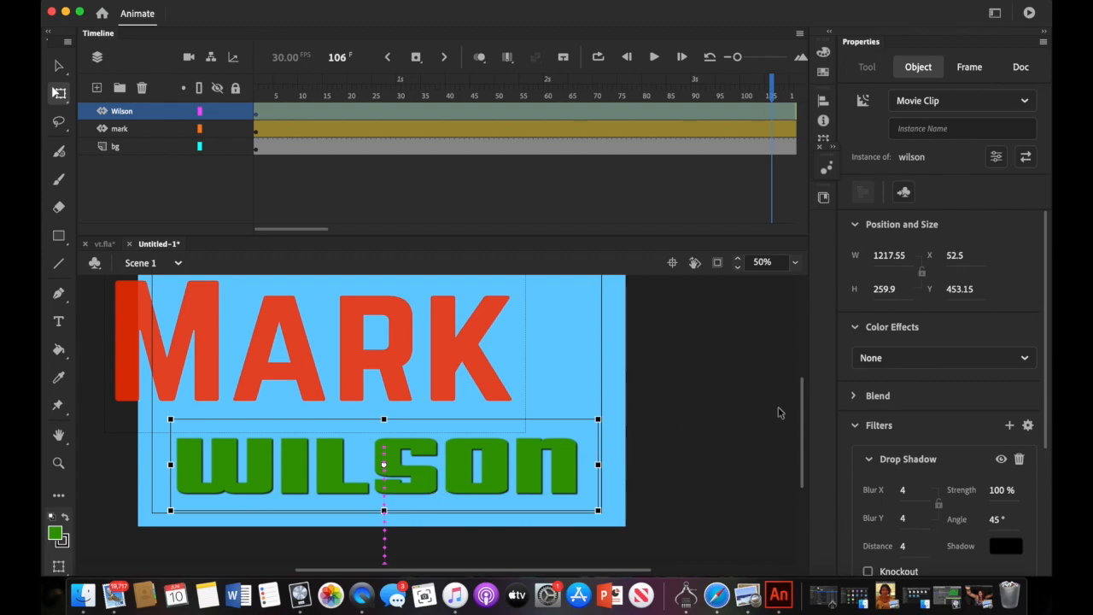
{"action": "scroll", "coordinate": [909, 478], "scroll_direction": "down", "scroll_amount": 3}
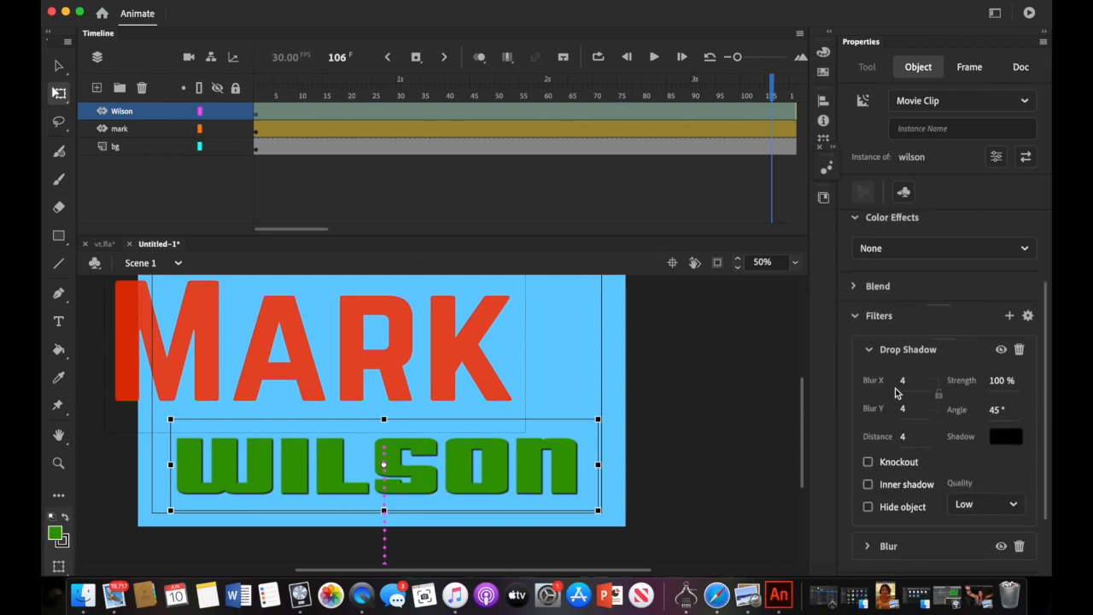
{"action": "left_click_drag", "start_coordinate": [905, 386], "coordinate": [903, 383]}
{"action": "left_click_drag", "start_coordinate": [906, 438], "coordinate": [912, 439]}
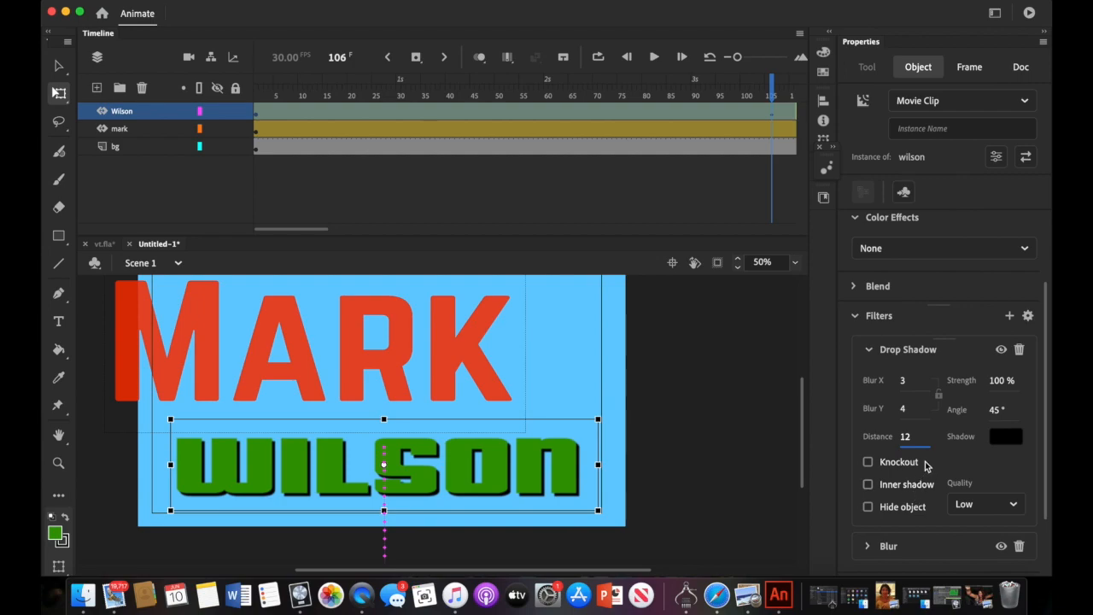
{"action": "scroll", "coordinate": [926, 465], "scroll_direction": "down", "scroll_amount": 3}
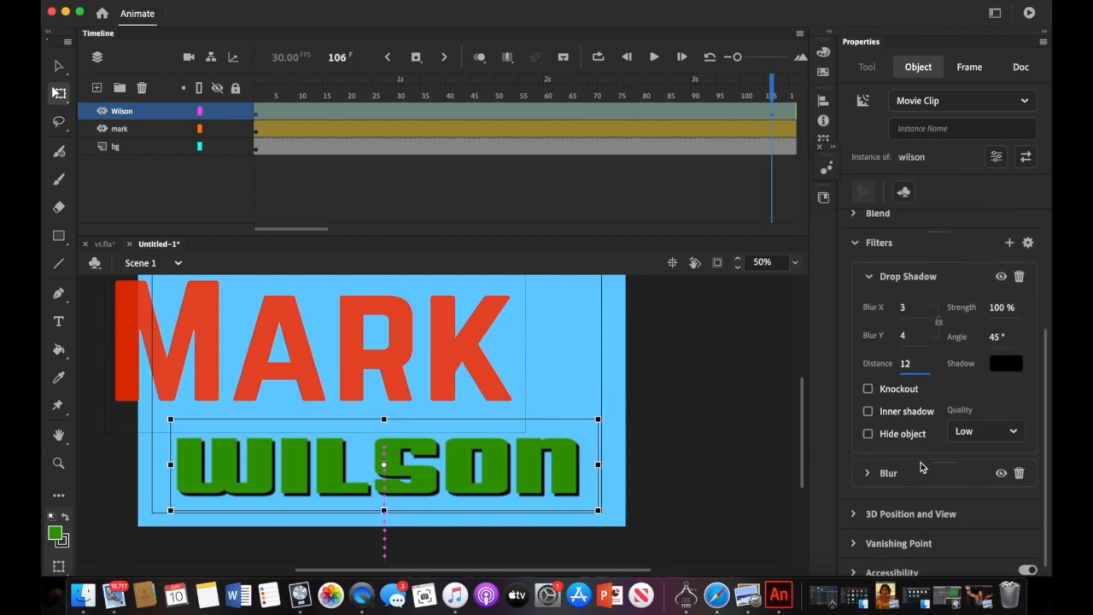
{"action": "left_click_drag", "start_coordinate": [997, 317], "coordinate": [980, 315]}
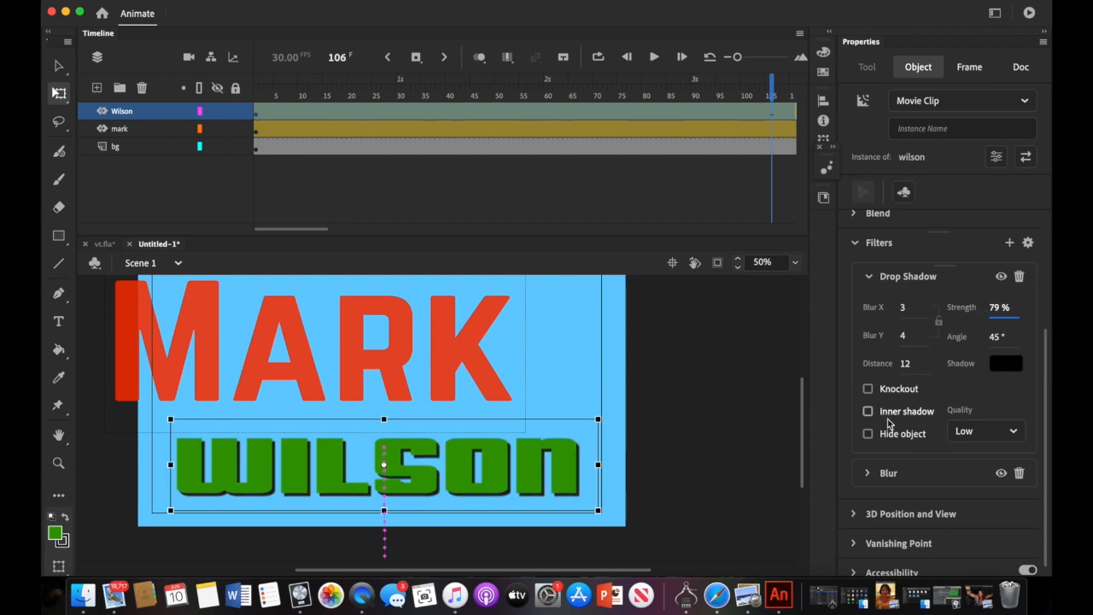
{"action": "left_click_drag", "start_coordinate": [775, 94], "coordinate": [330, 226]}
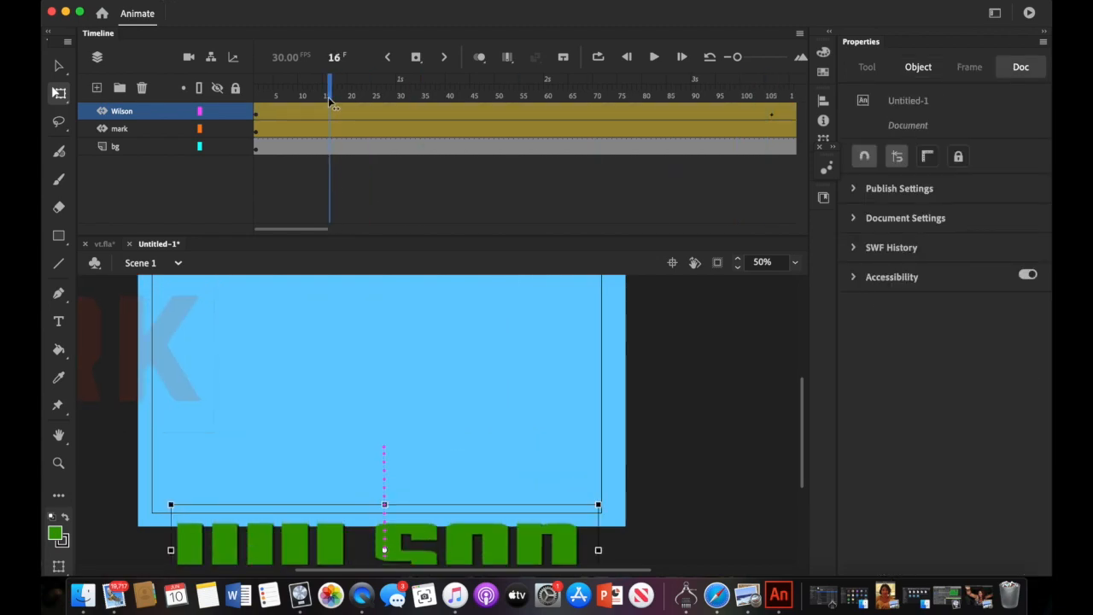
{"action": "left_click_drag", "start_coordinate": [328, 100], "coordinate": [179, 132]}
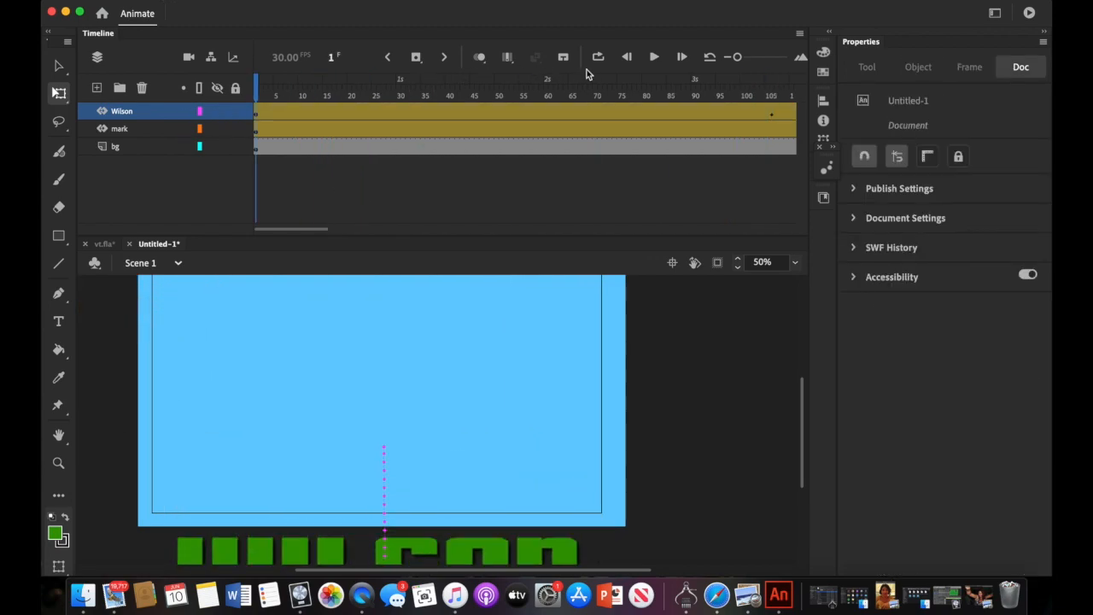
- Draw a pink rectangle across the upper stage on shape1 and move that layer beneath mark
{"action": "left_click", "coordinate": [654, 56]}
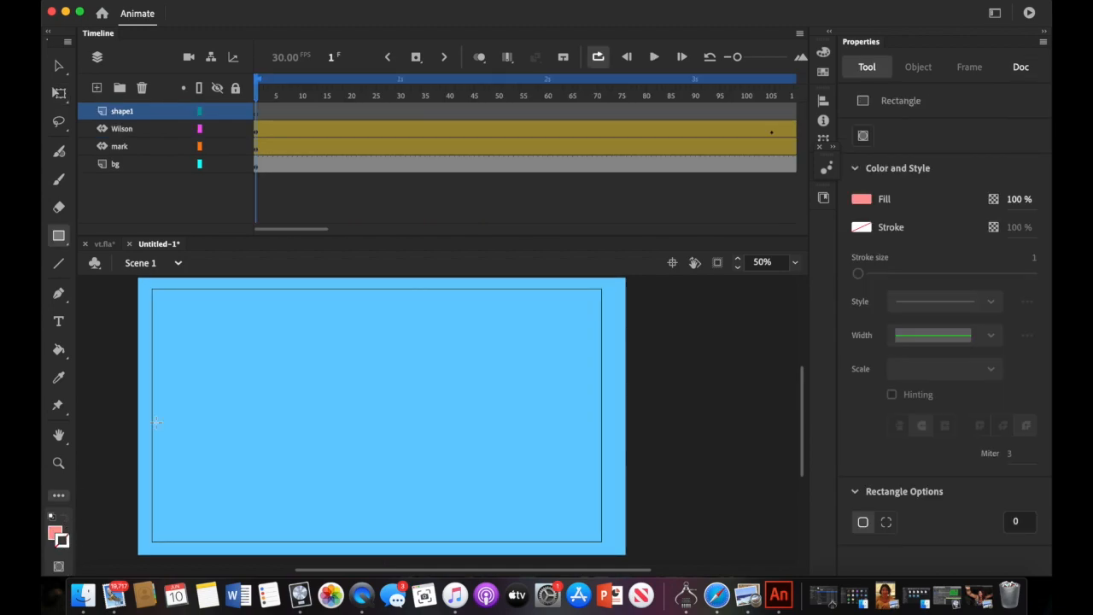
{"action": "left_click_drag", "start_coordinate": [116, 305], "coordinate": [551, 441]}
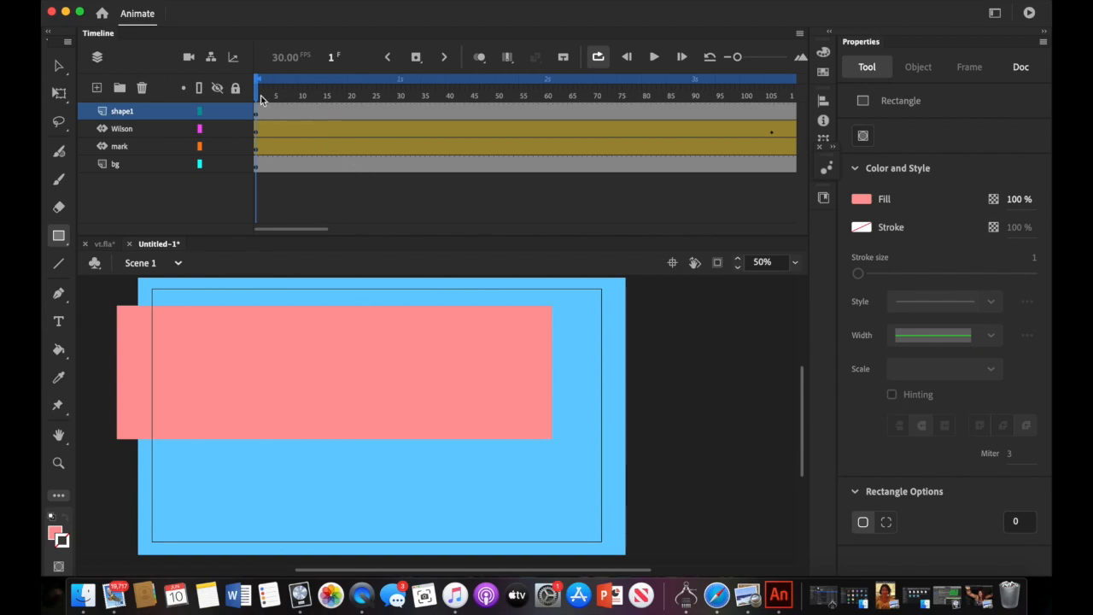
{"action": "left_click_drag", "start_coordinate": [260, 94], "coordinate": [549, 141]}
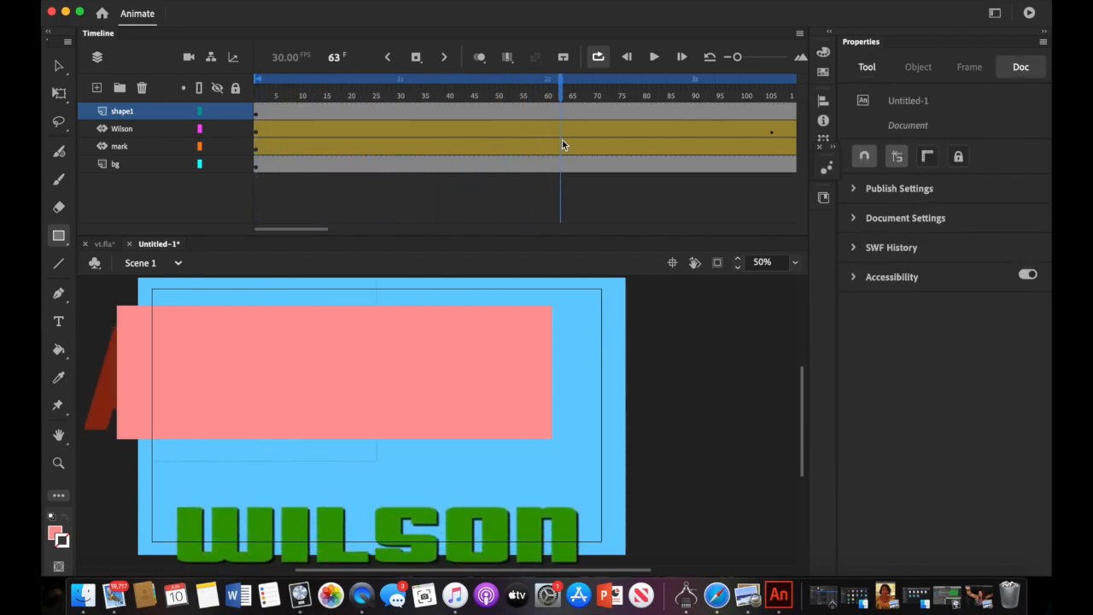
{"action": "left_click_drag", "start_coordinate": [157, 110], "coordinate": [153, 151]}
{"action": "left_click_drag", "start_coordinate": [561, 92], "coordinate": [697, 103]}
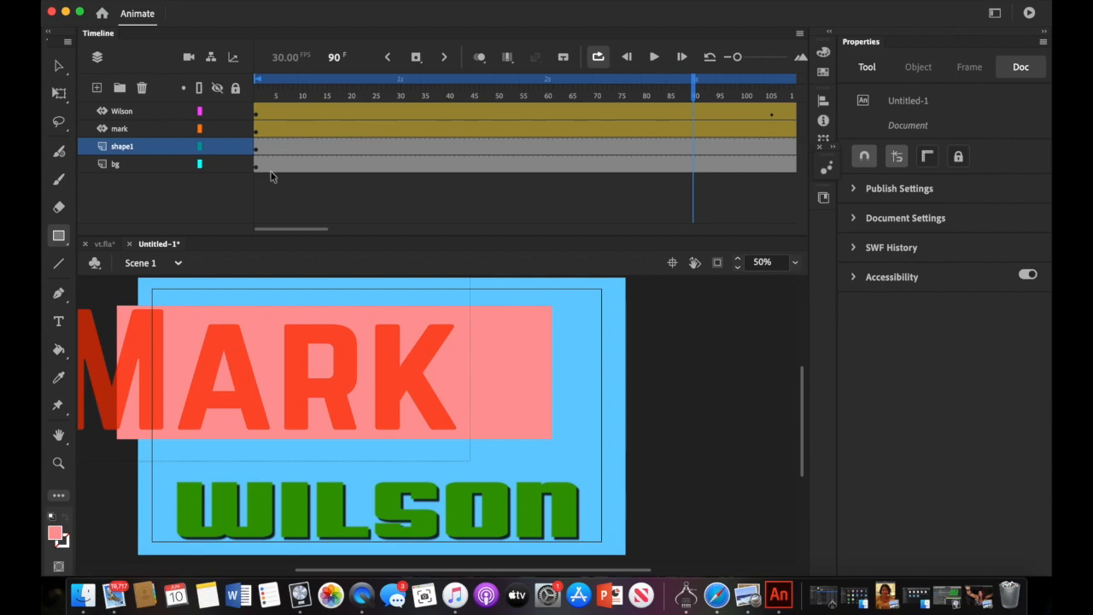
{"action": "left_click", "coordinate": [255, 151]}
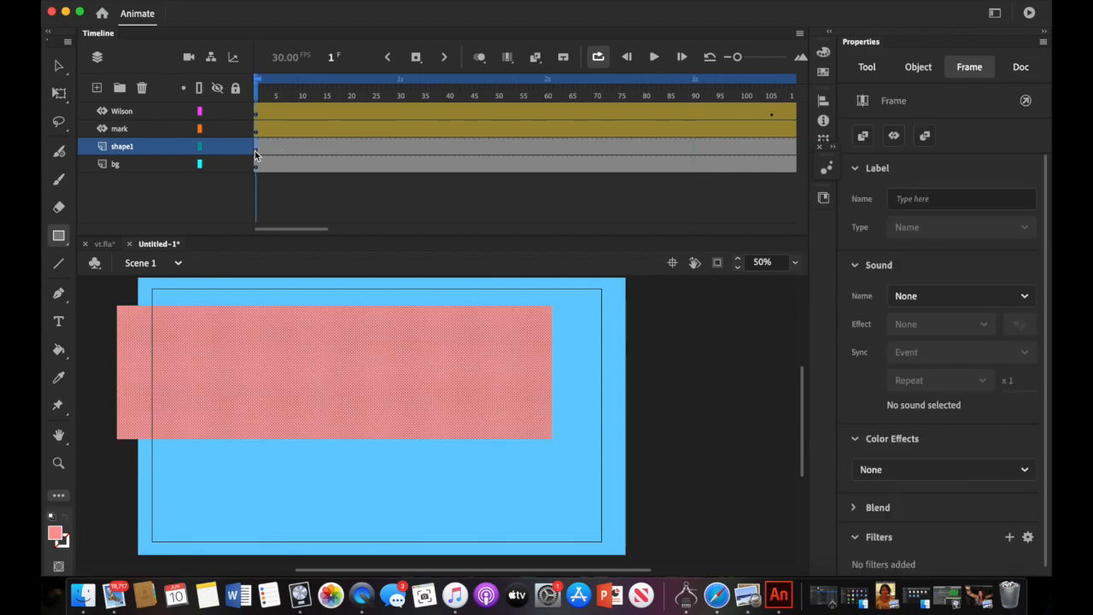
- Convert the pink rectangle into a Movie Clip symbol named block
{"action": "left_click", "coordinate": [282, 2]}
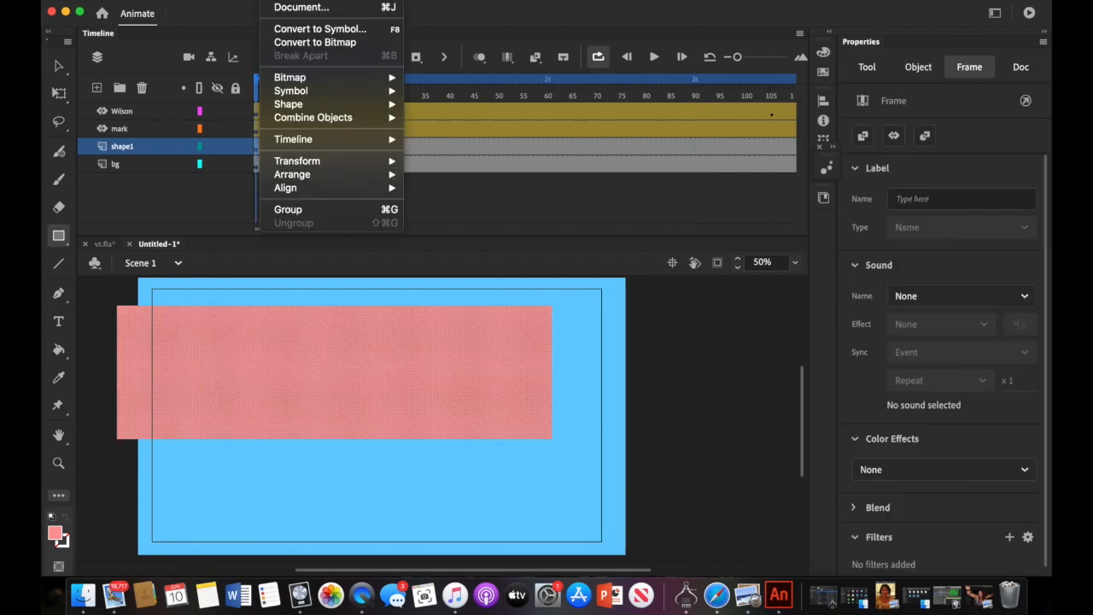
{"action": "left_click", "coordinate": [288, 31]}
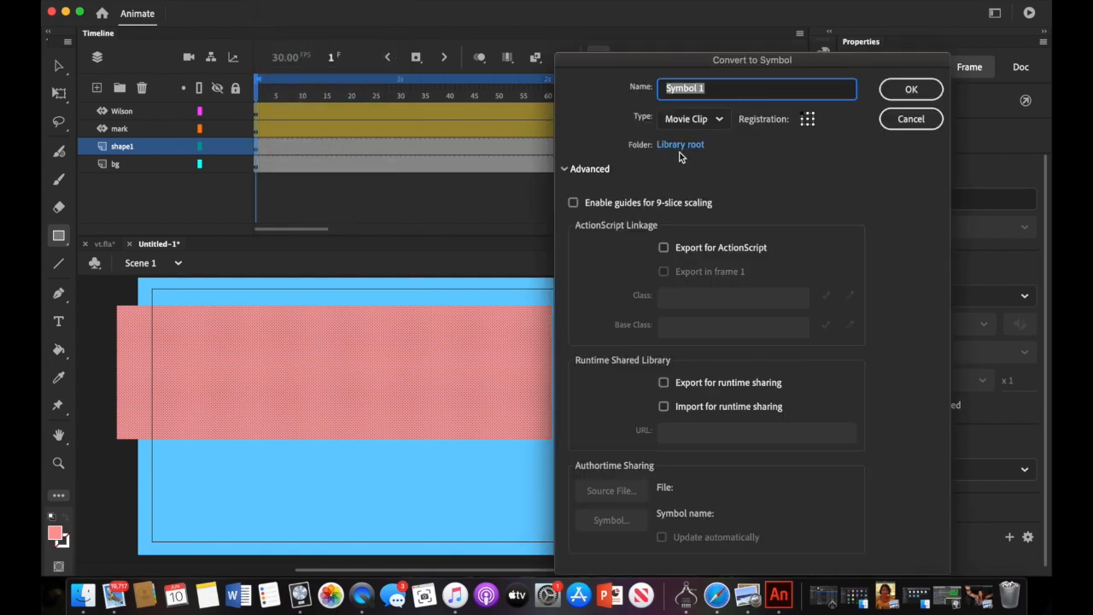
{"action": "type", "text": "block"}
{"action": "left_click", "coordinate": [911, 88]}
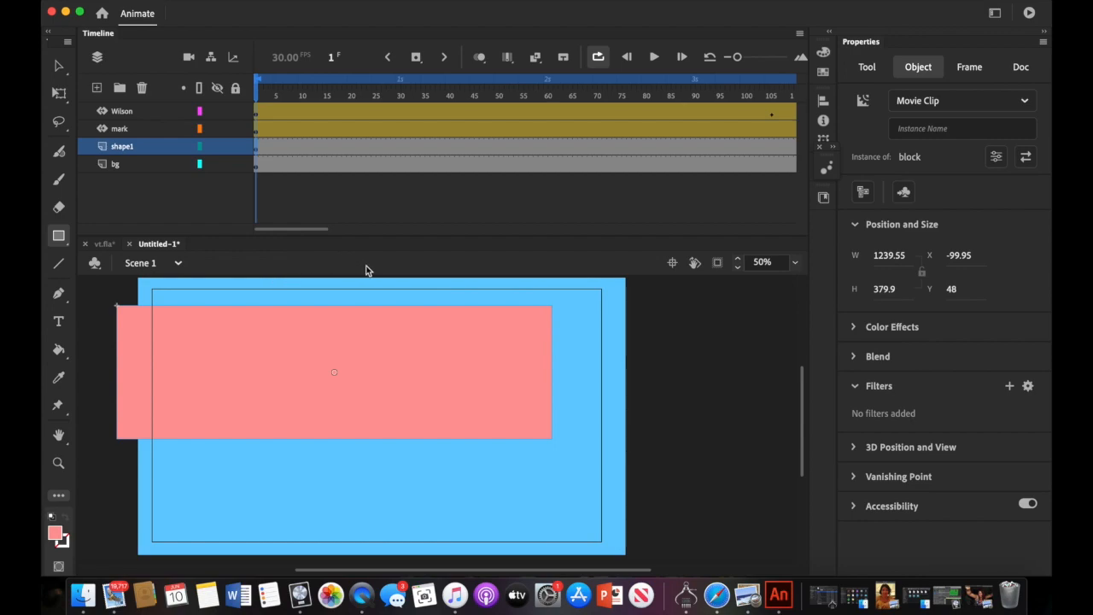
- Drag the pink block clip off the right edge of the stage
{"action": "left_click", "coordinate": [58, 67]}
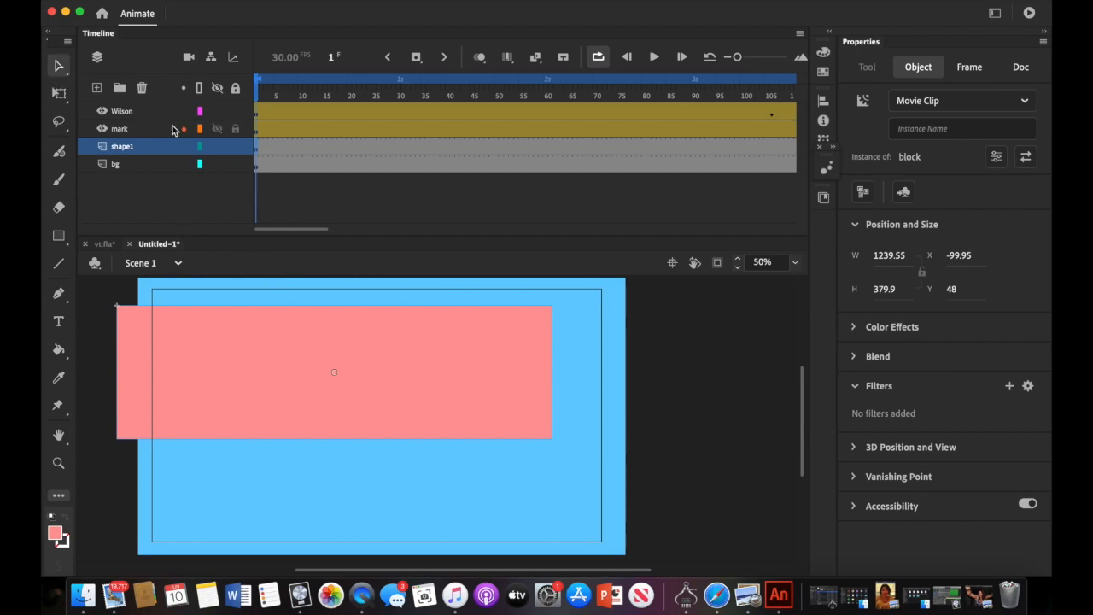
{"action": "left_click_drag", "start_coordinate": [219, 364], "coordinate": [733, 357]}
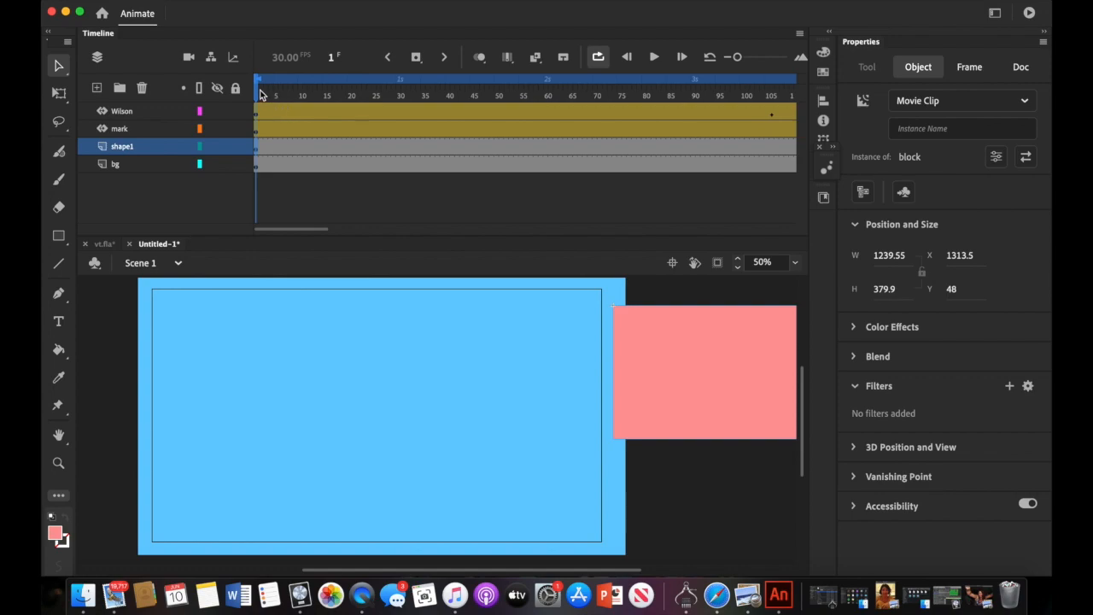
{"action": "left_click_drag", "start_coordinate": [260, 94], "coordinate": [577, 137]}
{"action": "left_click", "coordinate": [530, 200]}
{"action": "scroll", "coordinate": [507, 223], "scroll_direction": "right", "scroll_amount": 5}
{"action": "scroll", "coordinate": [466, 197], "scroll_direction": "left", "scroll_amount": 3}
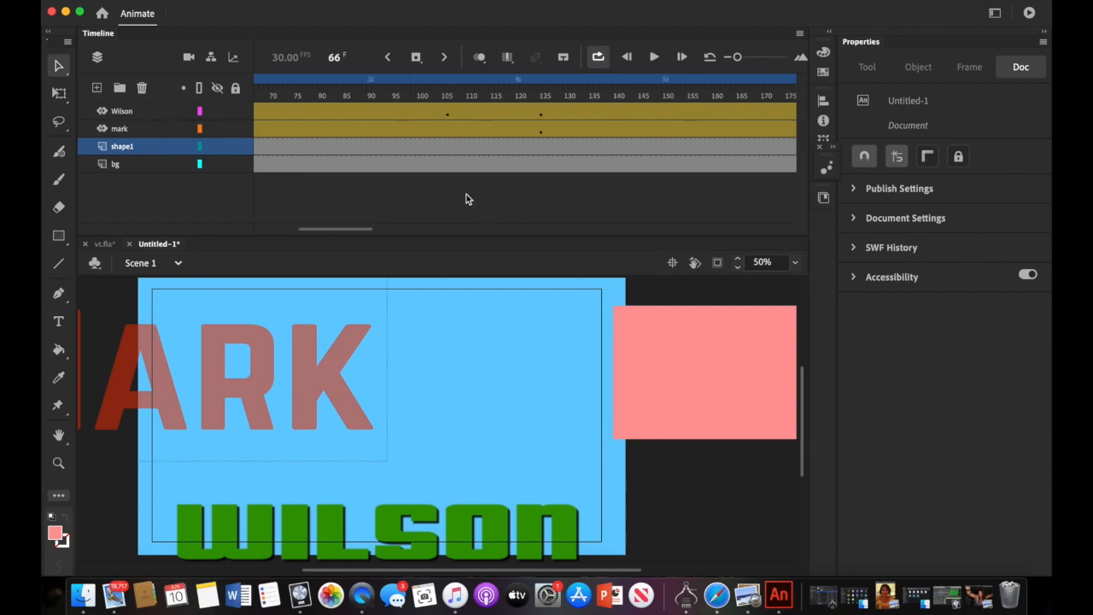
- Insert a keyframe at frame 125 on the shape1 layer, undo it, and reselect the block
{"action": "left_click_drag", "start_coordinate": [418, 96], "coordinate": [704, 126]}
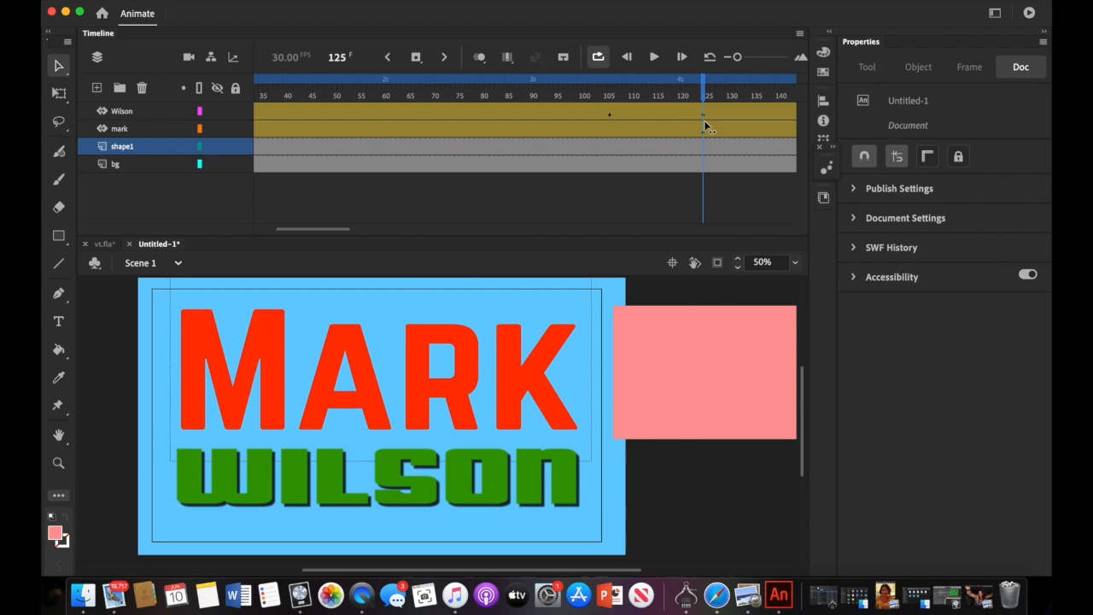
{"action": "left_click", "coordinate": [702, 147]}
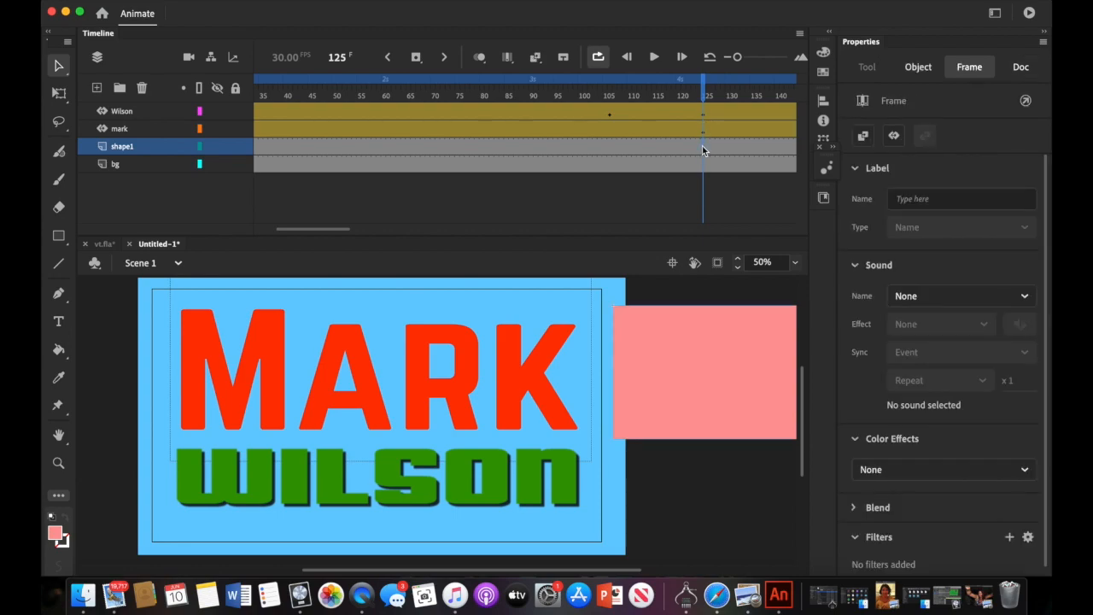
{"action": "right_click", "coordinate": [702, 147]}
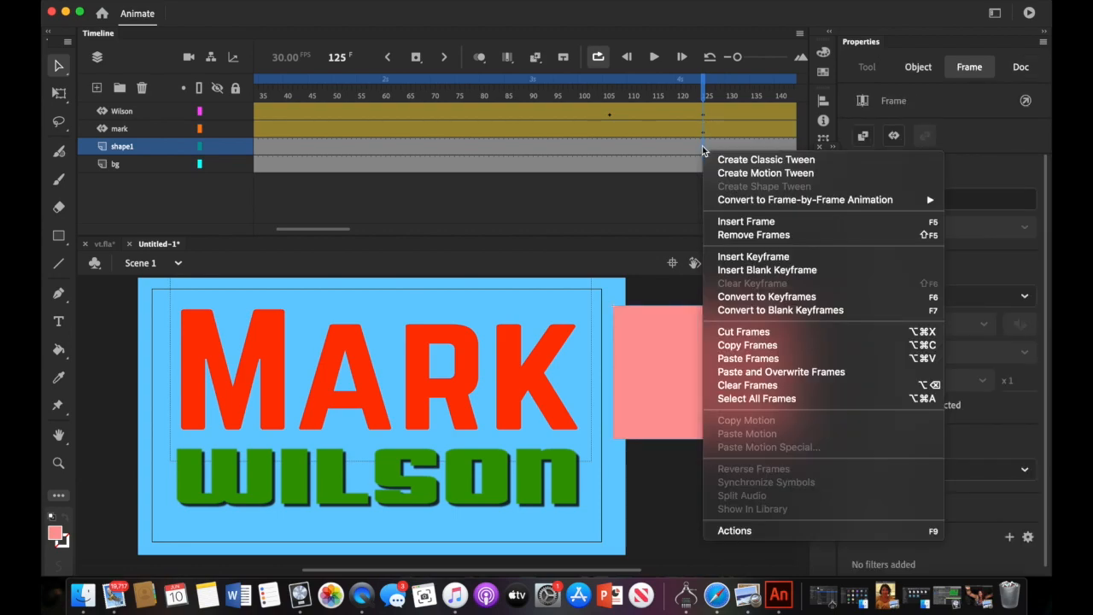
{"action": "left_click", "coordinate": [704, 149]}
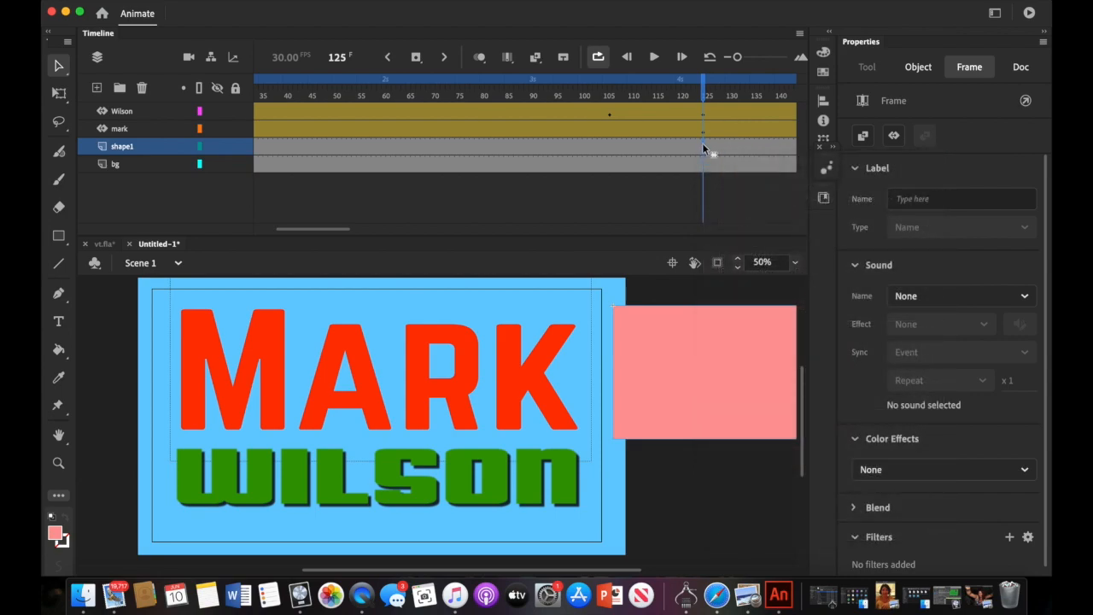
{"action": "right_click", "coordinate": [704, 149]}
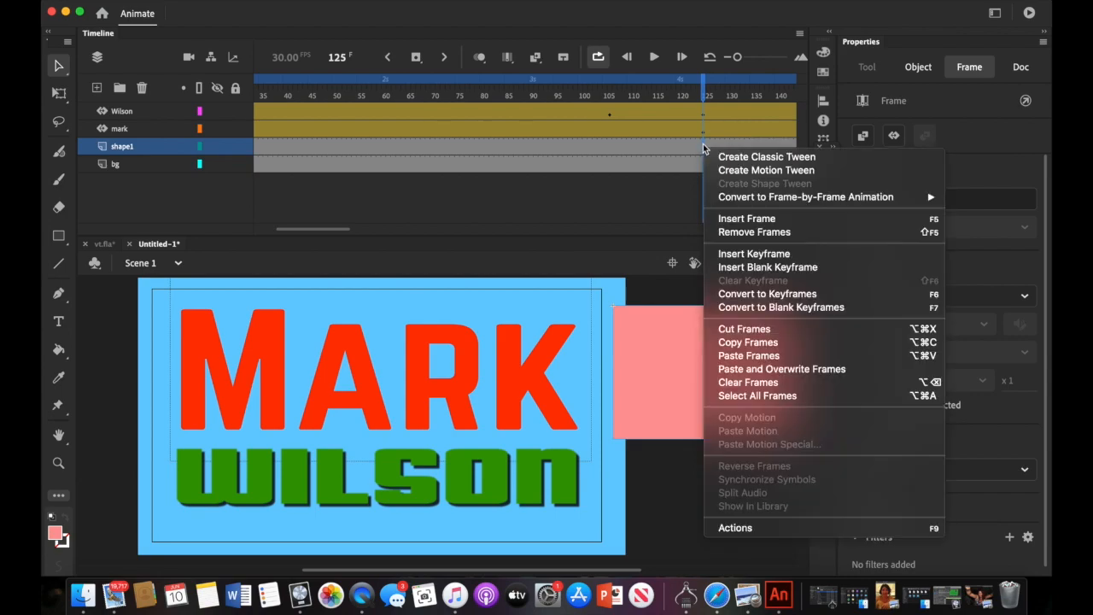
{"action": "left_click", "coordinate": [722, 254]}
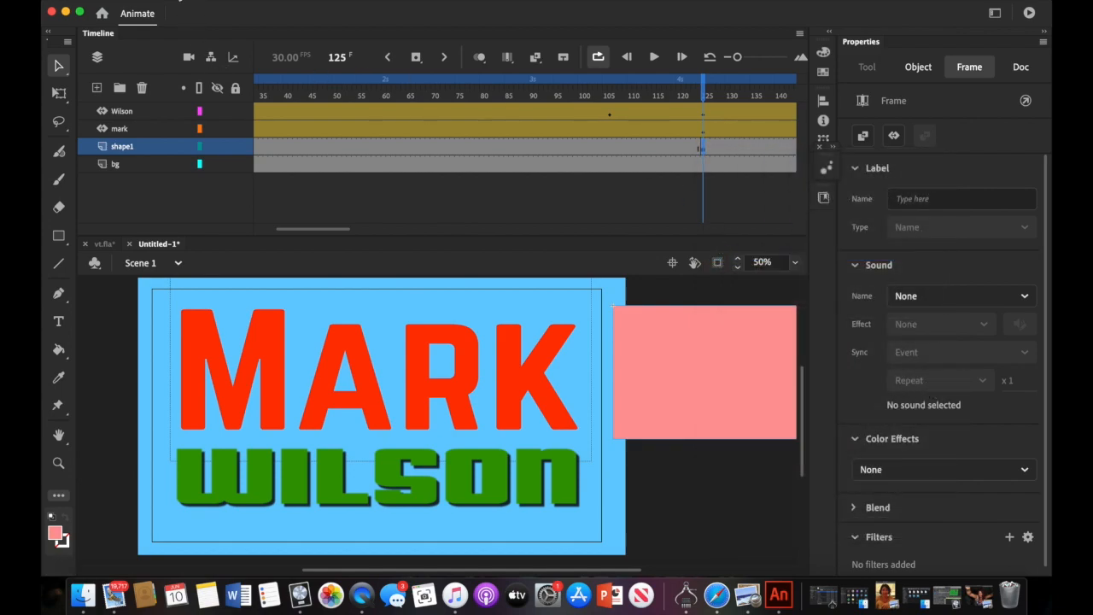
{"action": "left_click", "coordinate": [180, 0]}
{"action": "left_click", "coordinate": [179, 5]}
{"action": "left_click", "coordinate": [653, 330]}
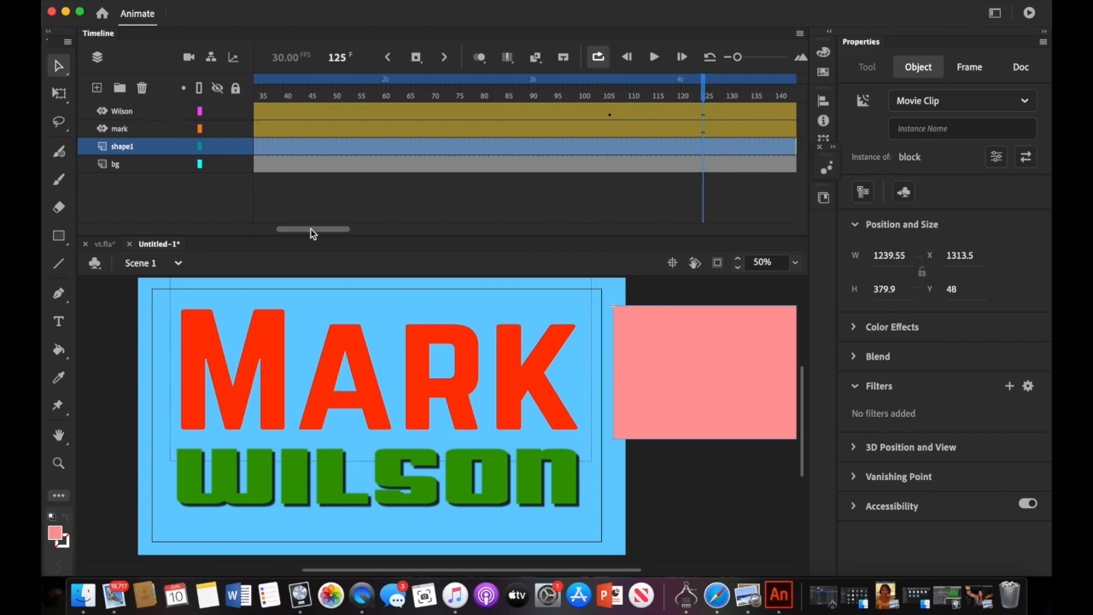
- Create a motion tween on the block's shape1 layer starting at frame 1
{"action": "left_click_drag", "start_coordinate": [311, 228], "coordinate": [288, 228]}
{"action": "left_click", "coordinate": [255, 148]}
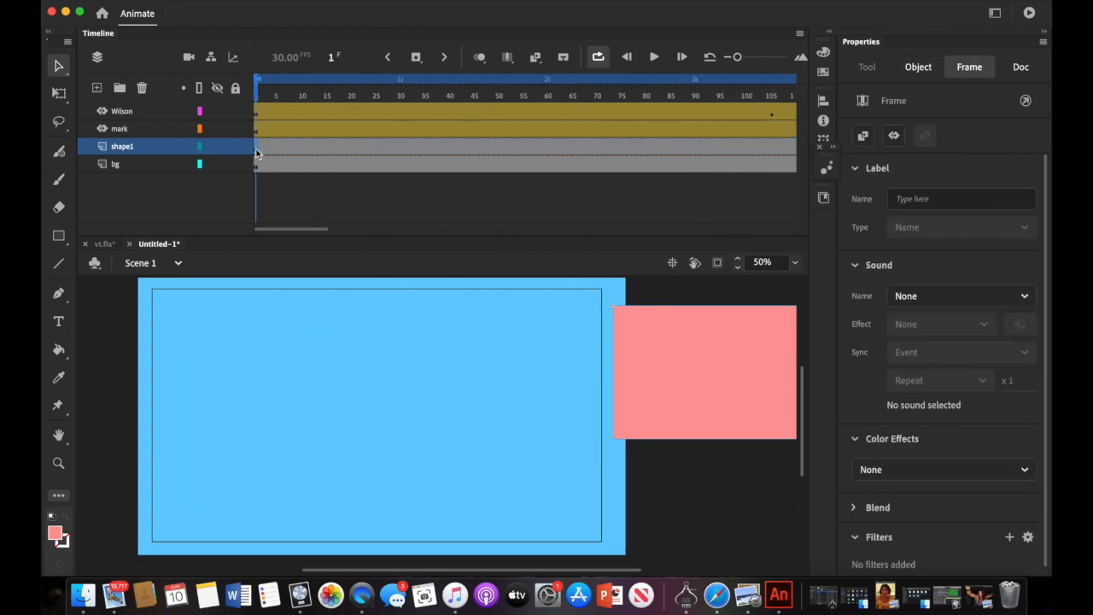
{"action": "right_click", "coordinate": [256, 148]}
{"action": "left_click", "coordinate": [281, 176]}
- Add a position keyframe at frame 125 with the pink block slid behind MARK, then rewind to frame 1
{"action": "left_click_drag", "start_coordinate": [320, 230], "coordinate": [383, 232]}
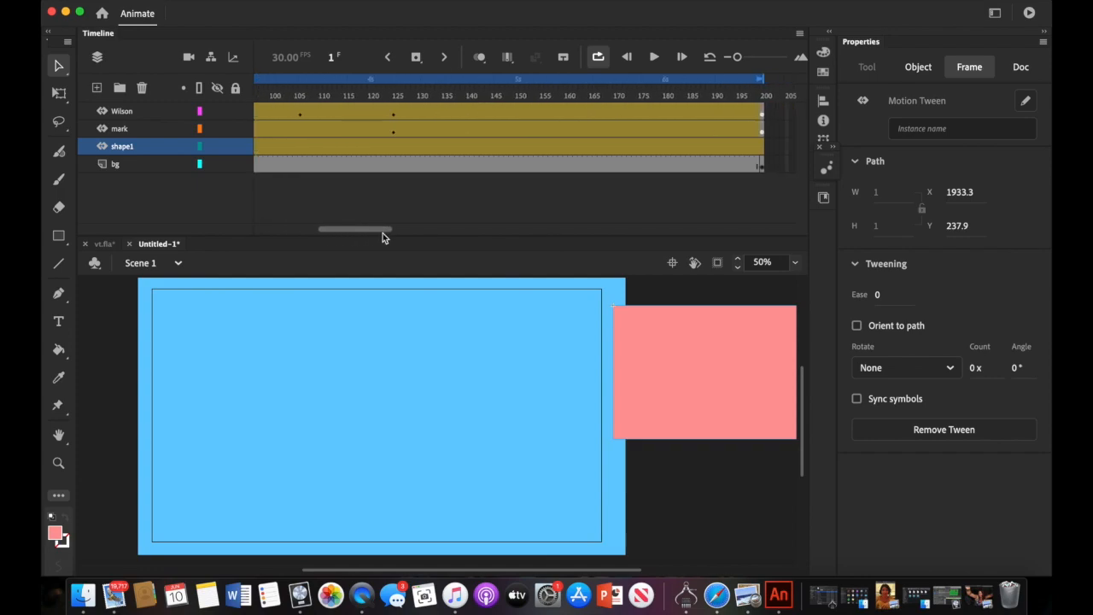
{"action": "right_click", "coordinate": [398, 149]}
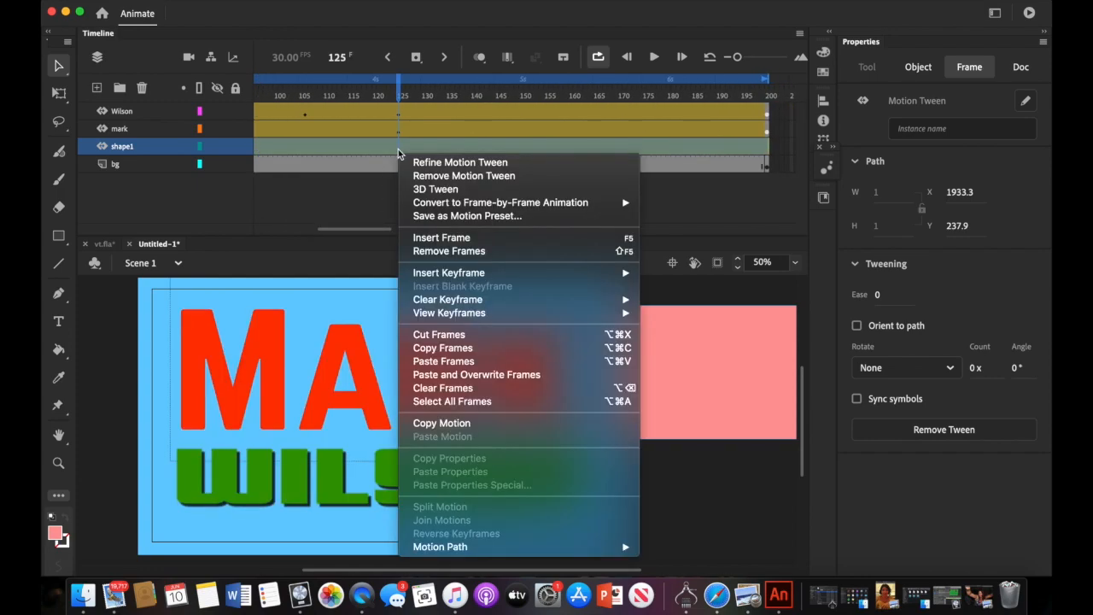
{"action": "key", "text": "Escape"}
{"action": "right_click", "coordinate": [398, 149]}
{"action": "mouse_move", "coordinate": [423, 275]}
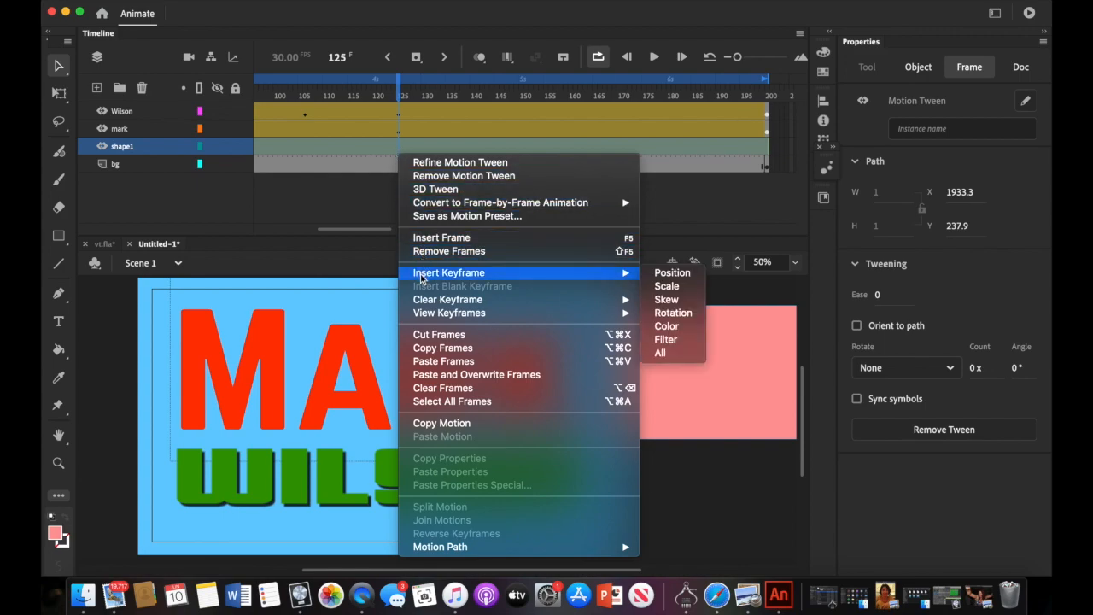
{"action": "left_click", "coordinate": [665, 275]}
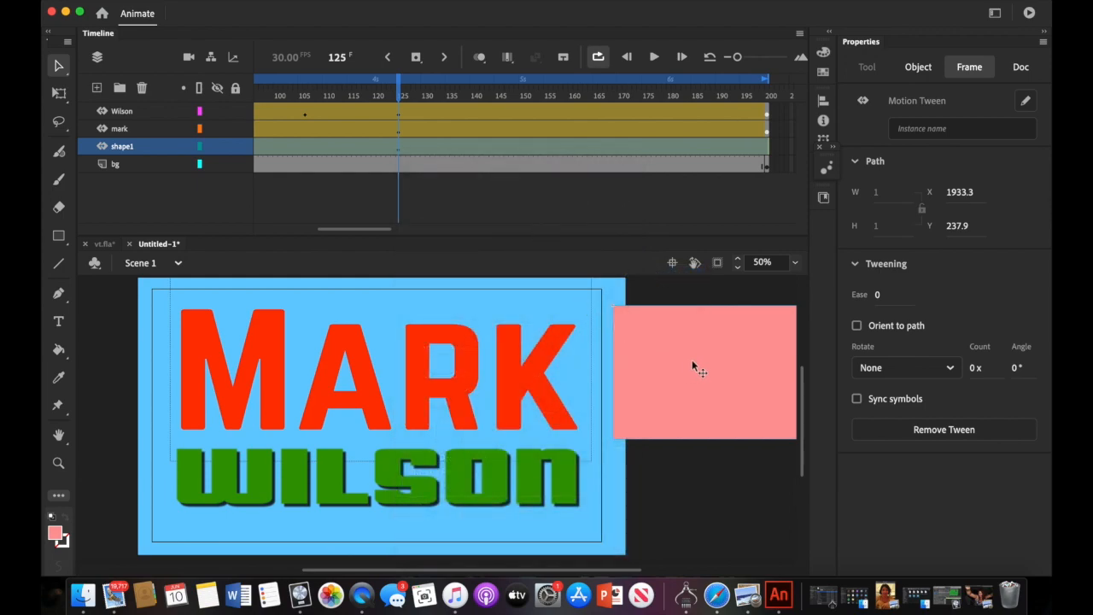
{"action": "left_click_drag", "start_coordinate": [693, 362], "coordinate": [431, 375]}
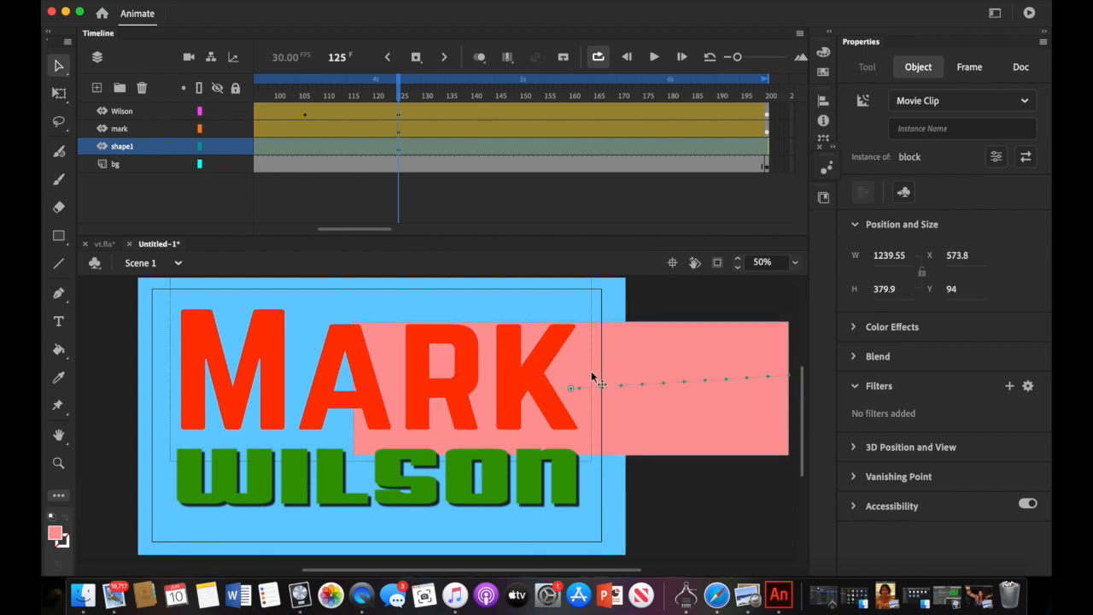
{"action": "left_click_drag", "start_coordinate": [622, 371], "coordinate": [434, 354]}
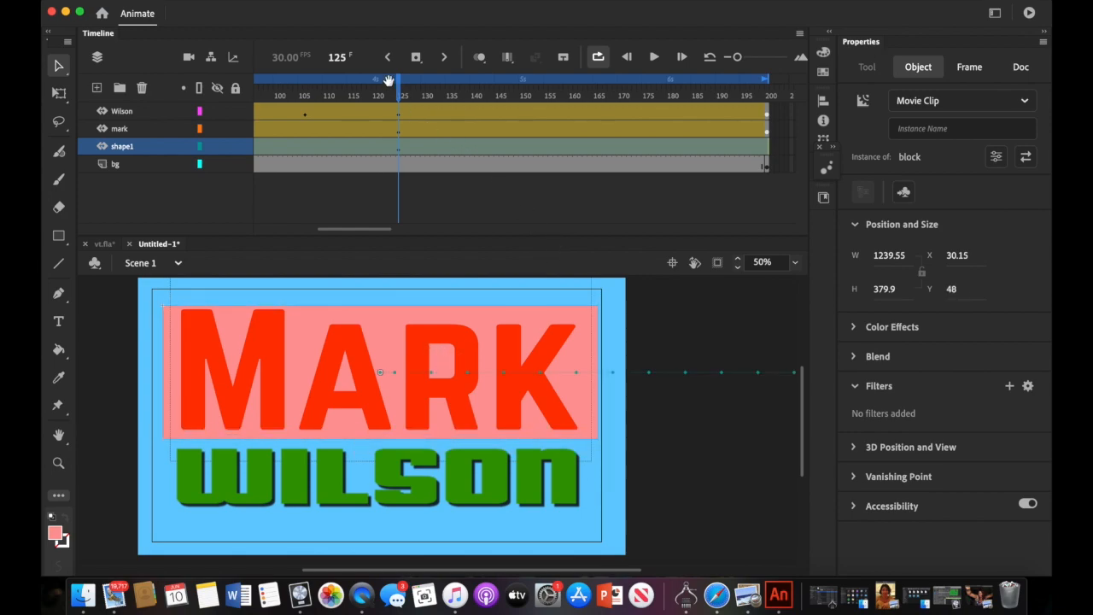
{"action": "left_click_drag", "start_coordinate": [400, 94], "coordinate": [195, 107]}
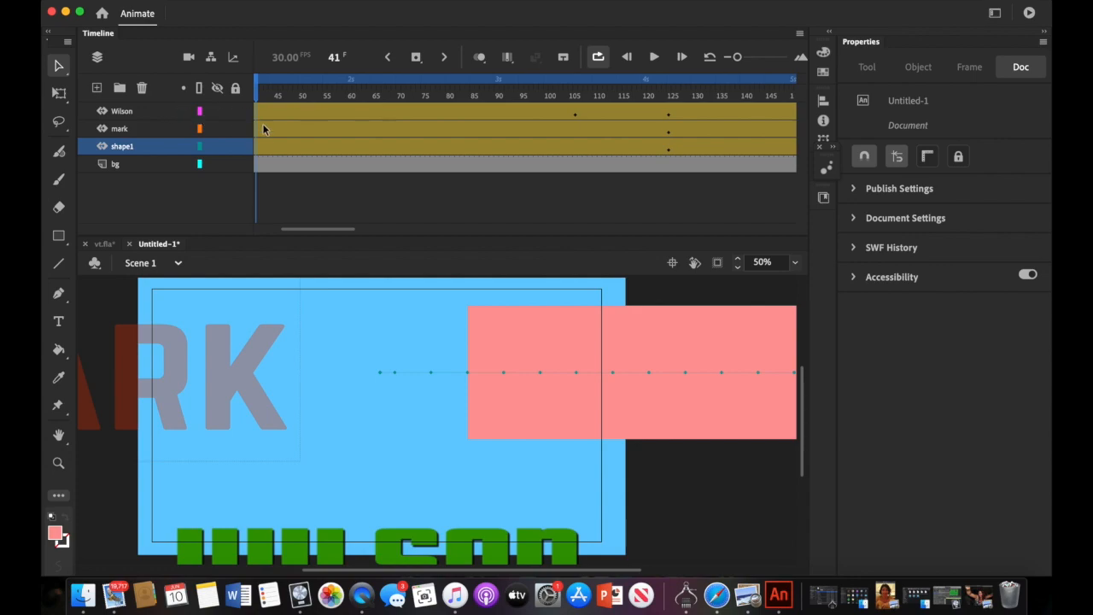
{"action": "left_click_drag", "start_coordinate": [261, 97], "coordinate": [256, 97]}
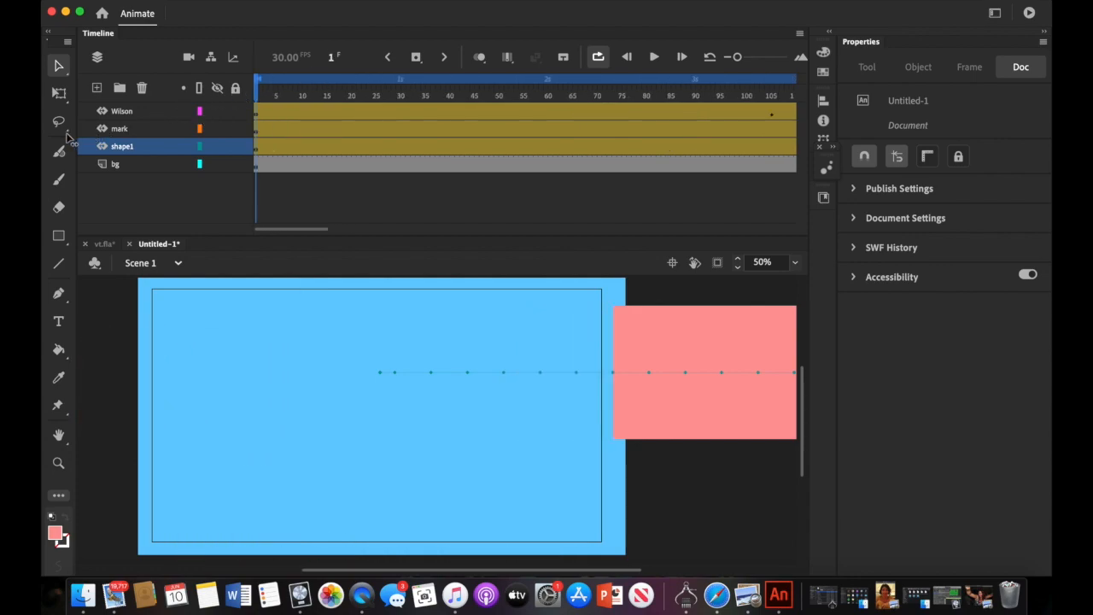
{"action": "left_click", "coordinate": [656, 58]}
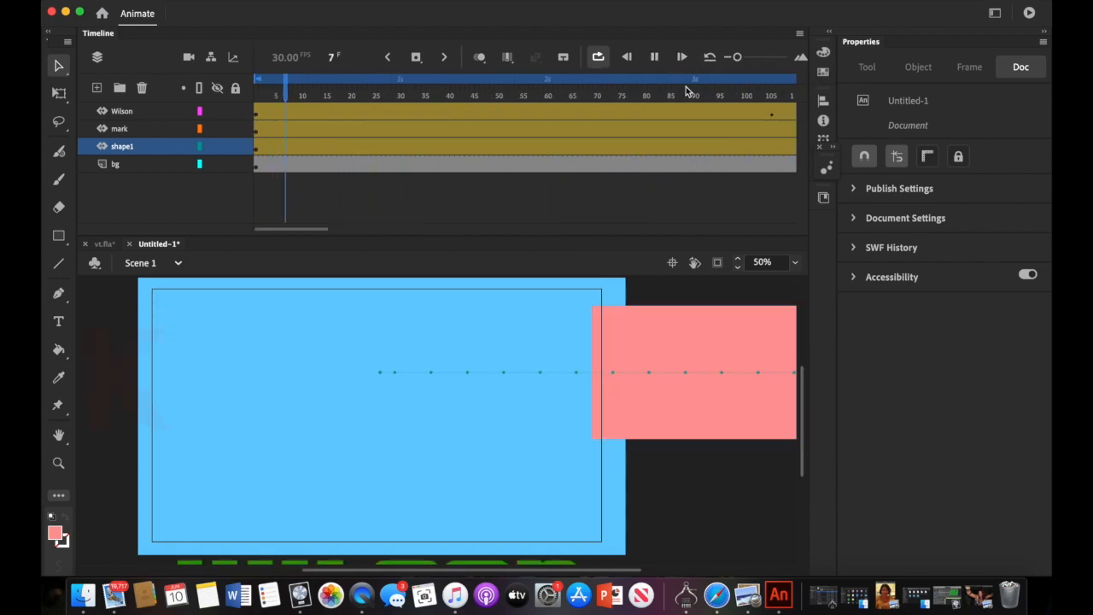
{"action": "left_click", "coordinate": [654, 57]}
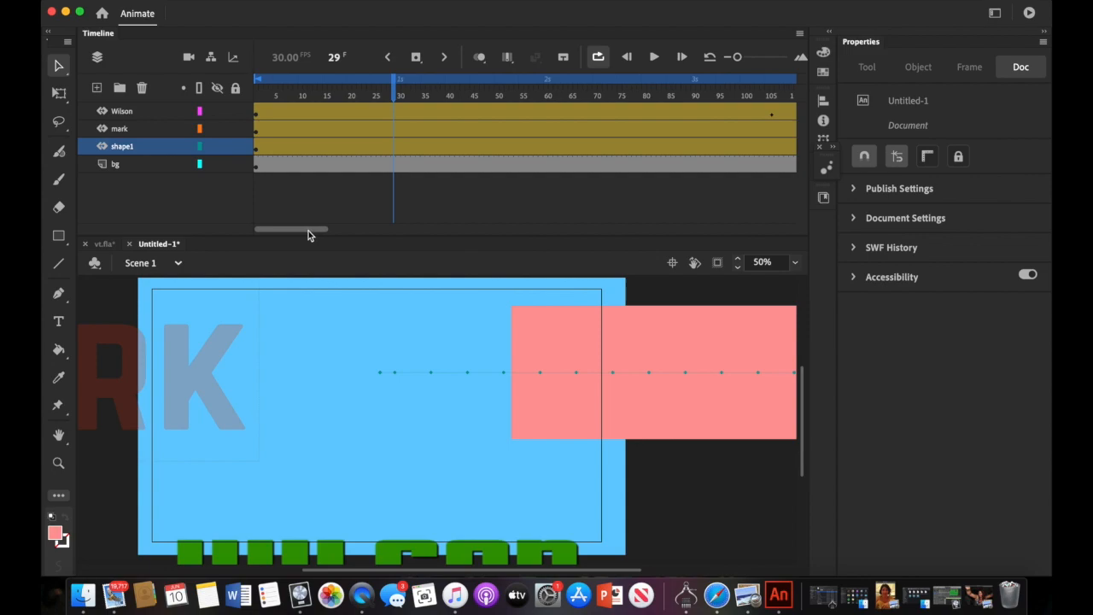
{"action": "left_click_drag", "start_coordinate": [393, 94], "coordinate": [256, 128]}
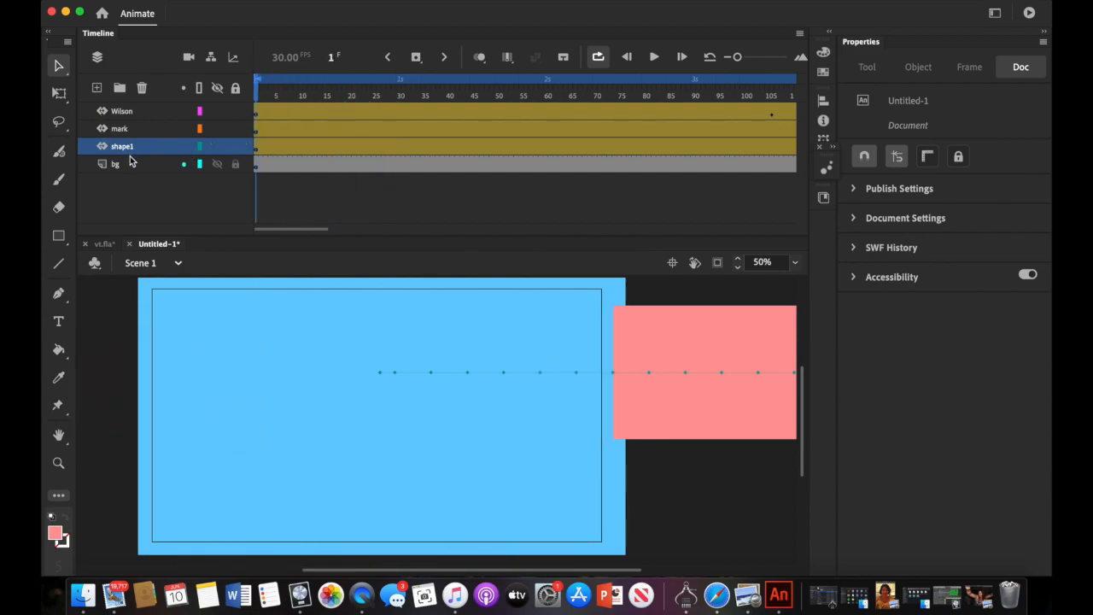
- Add a new layer above shape1 and rename it shape2
{"action": "left_click", "coordinate": [96, 89]}
{"action": "left_click", "coordinate": [125, 149]}
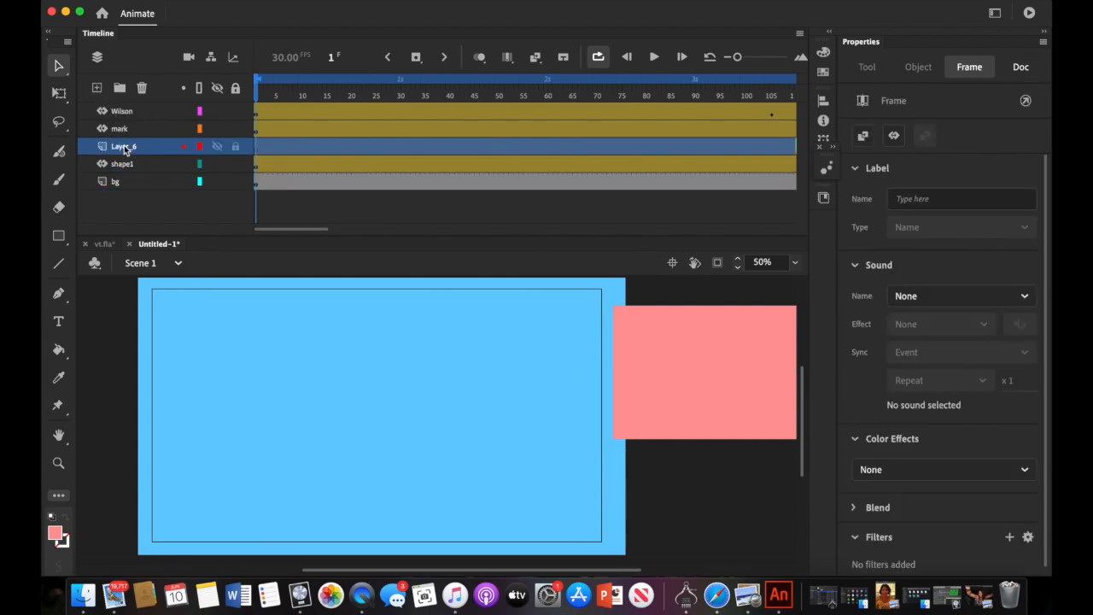
{"action": "key", "text": "p"}
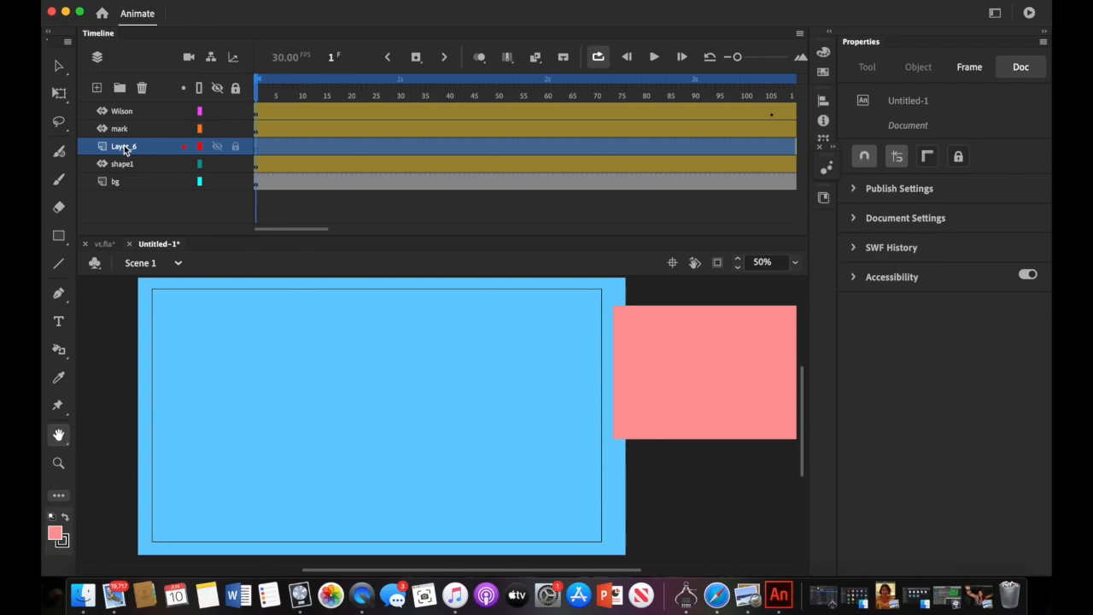
{"action": "key", "text": "w"}
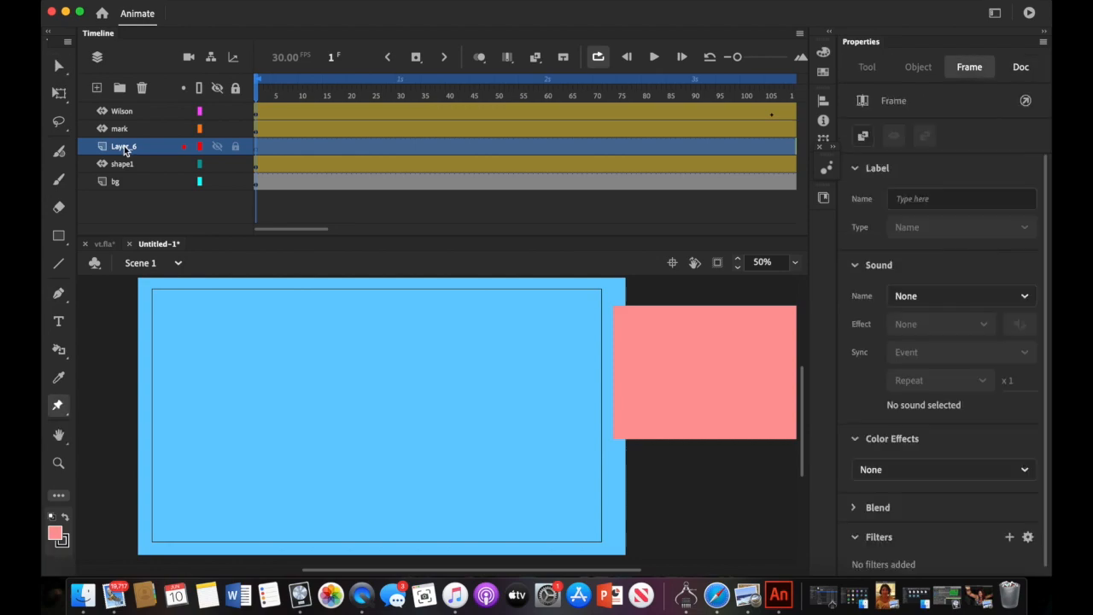
{"action": "double_click", "coordinate": [125, 146]}
{"action": "type", "text": "shape2"}
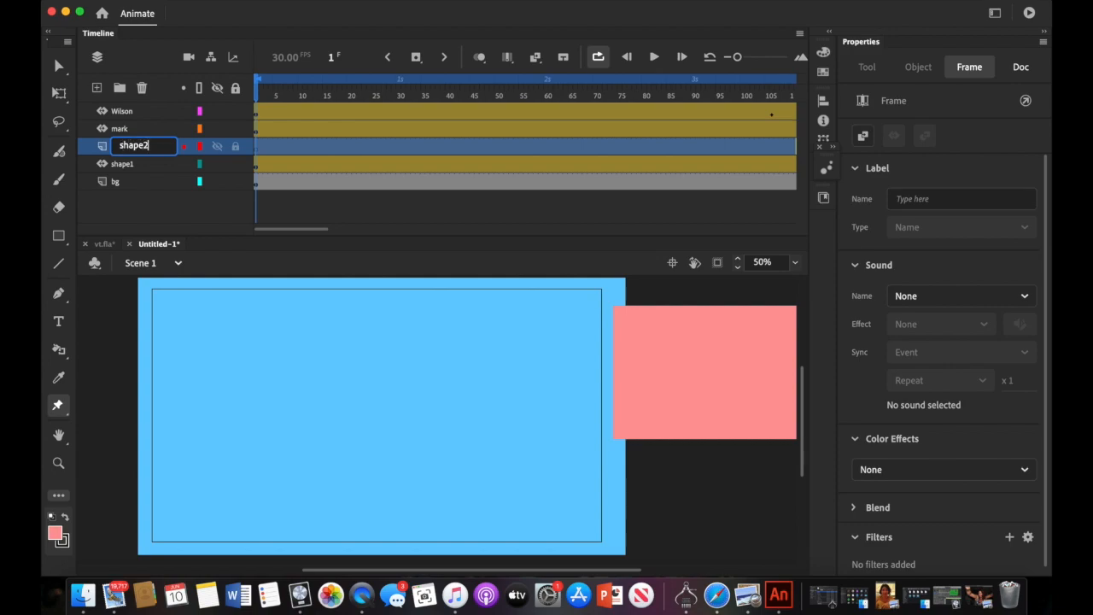
{"action": "key", "text": "Return"}
{"action": "left_click", "coordinate": [141, 193]}
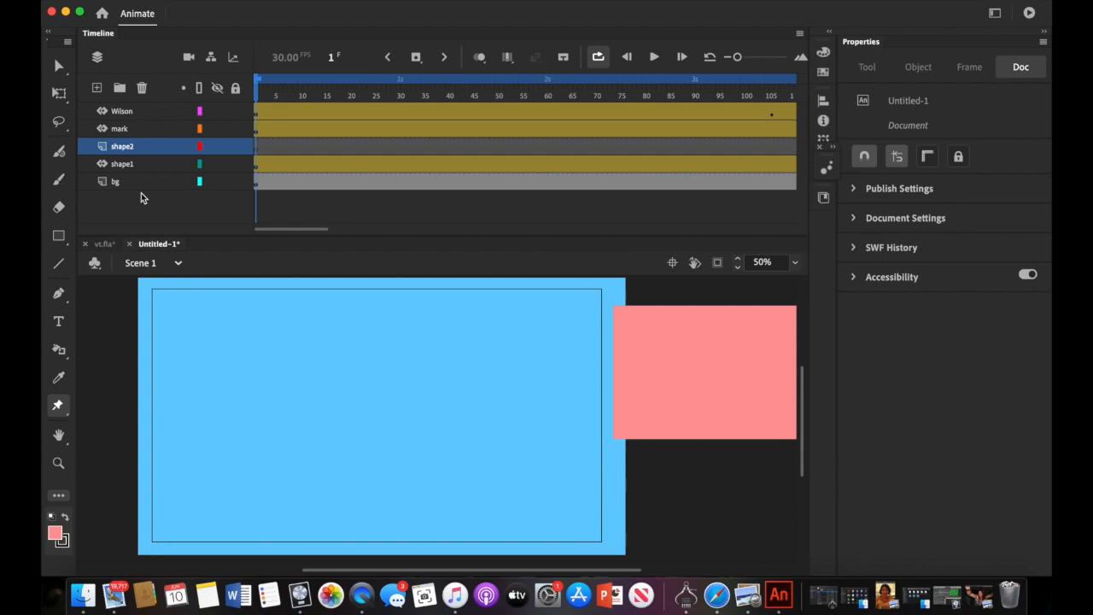
- Set the fill to #333399 and draw a dark blue rectangle across the upper stage
{"action": "left_click", "coordinate": [56, 533]}
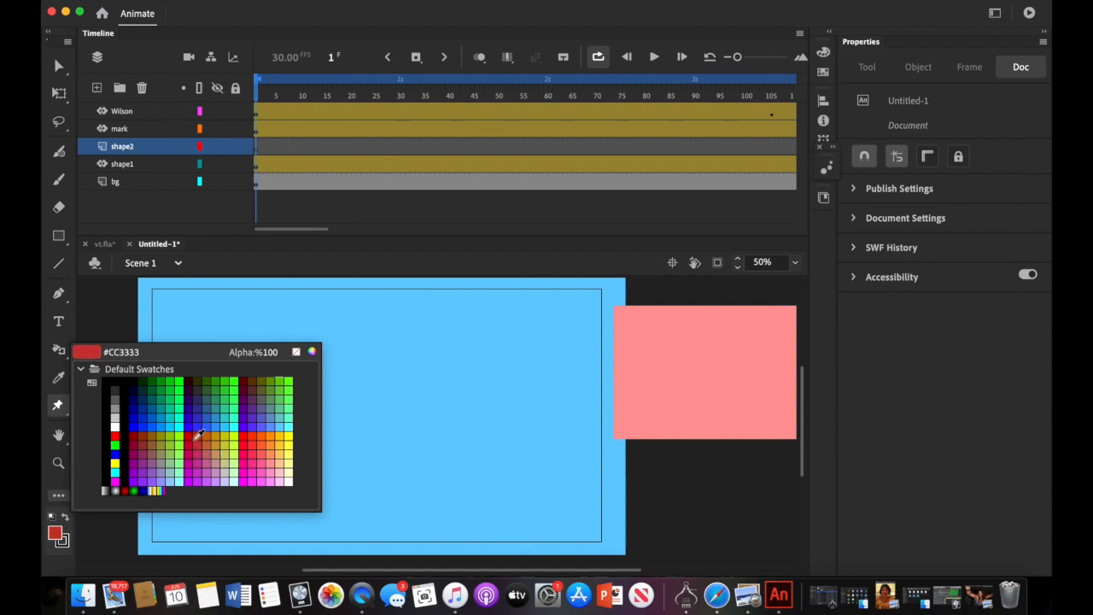
{"action": "left_click", "coordinate": [205, 398]}
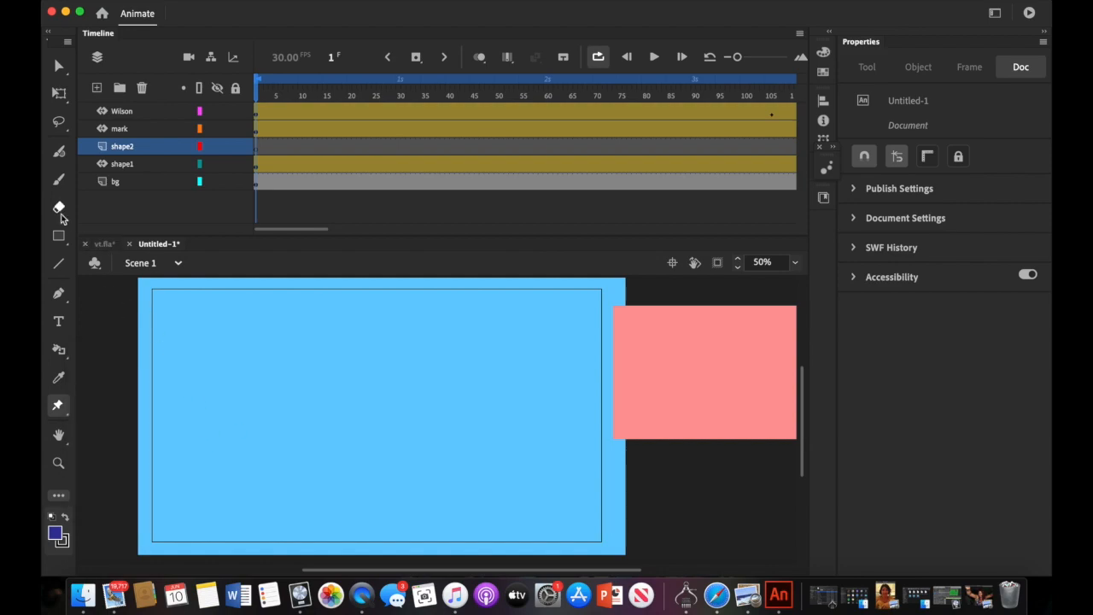
{"action": "left_click", "coordinate": [58, 237]}
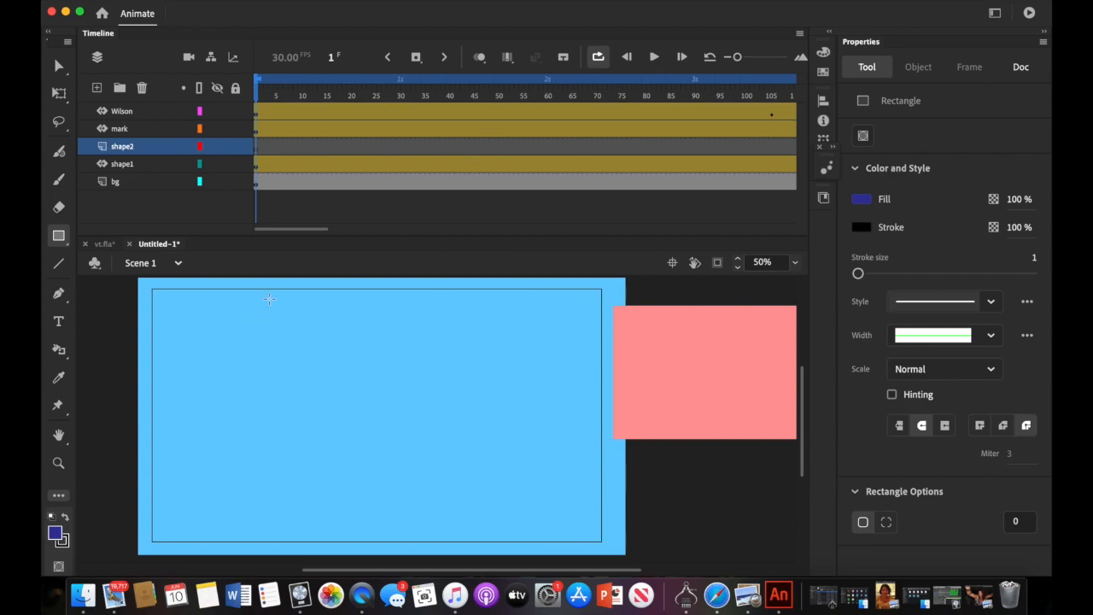
{"action": "scroll", "coordinate": [205, 434], "scroll_direction": "down", "scroll_amount": 5}
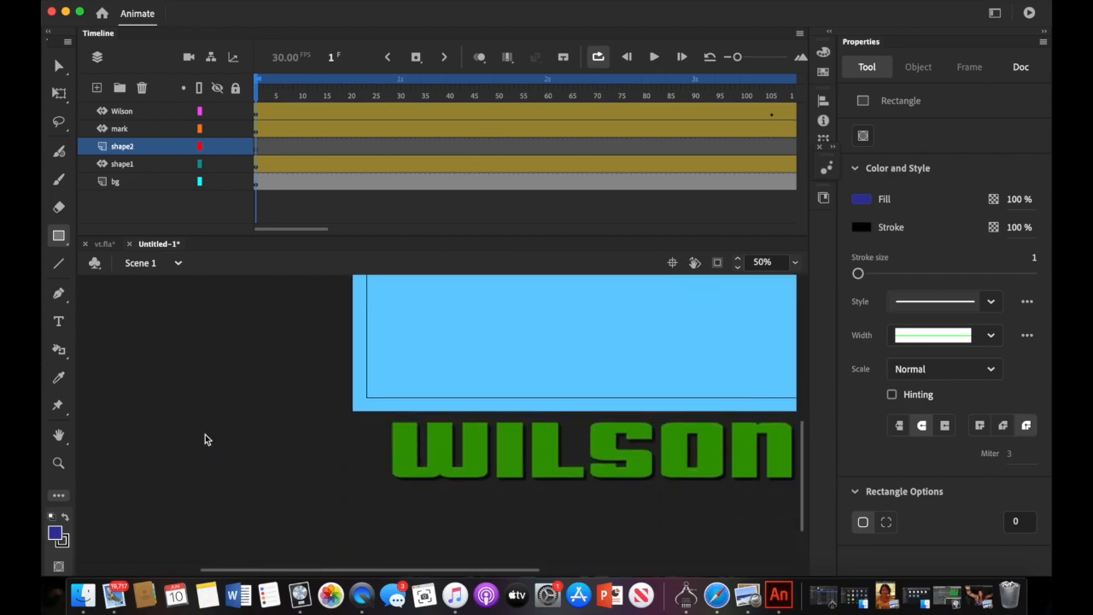
{"action": "scroll", "coordinate": [205, 435], "scroll_direction": "up", "scroll_amount": 6}
{"action": "scroll", "coordinate": [205, 439], "scroll_direction": "up", "scroll_amount": 3}
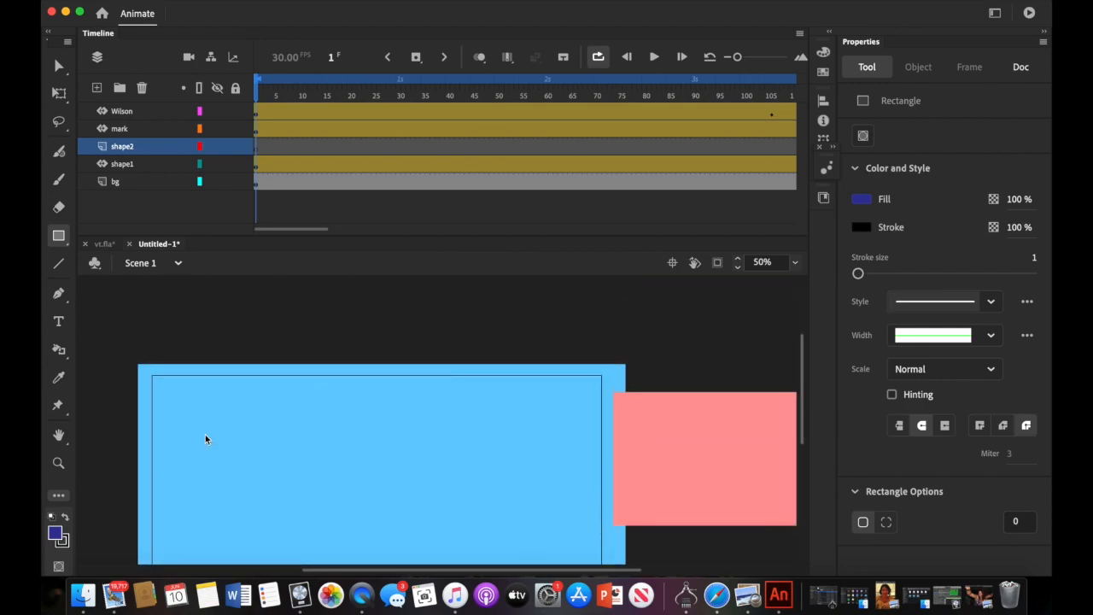
{"action": "mouse_move", "coordinate": [166, 301]}
{"action": "left_mouse_down"}
{"action": "mouse_move", "coordinate": [180, 353]}
{"action": "mouse_move", "coordinate": [541, 383]}
{"action": "mouse_move", "coordinate": [614, 408]}
{"action": "mouse_move", "coordinate": [586, 429]}
{"action": "left_mouse_up"}
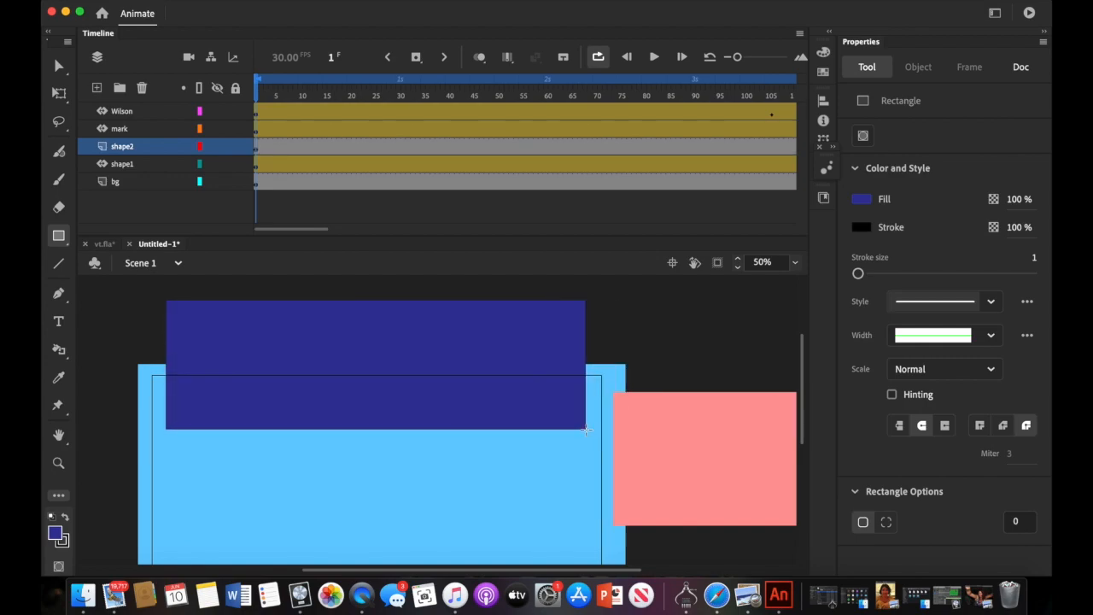
{"action": "scroll", "coordinate": [422, 469], "scroll_direction": "down", "scroll_amount": 5}
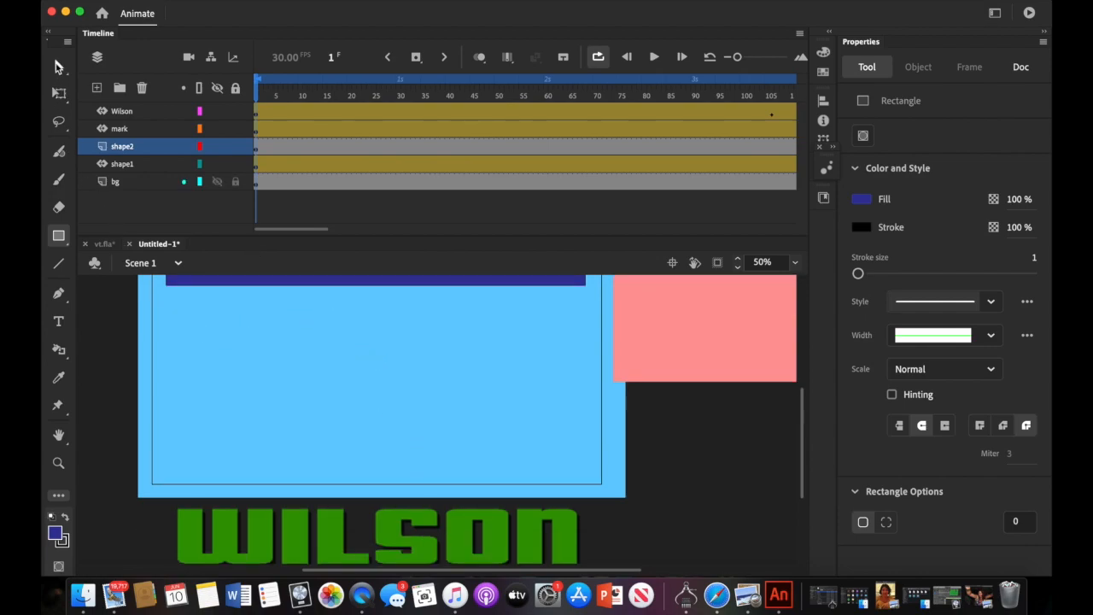
- Move the dark blue rectangle up to just above the stage, at X 54.45, Y -375.85
{"action": "left_click", "coordinate": [57, 67]}
{"action": "left_click", "coordinate": [240, 278]}
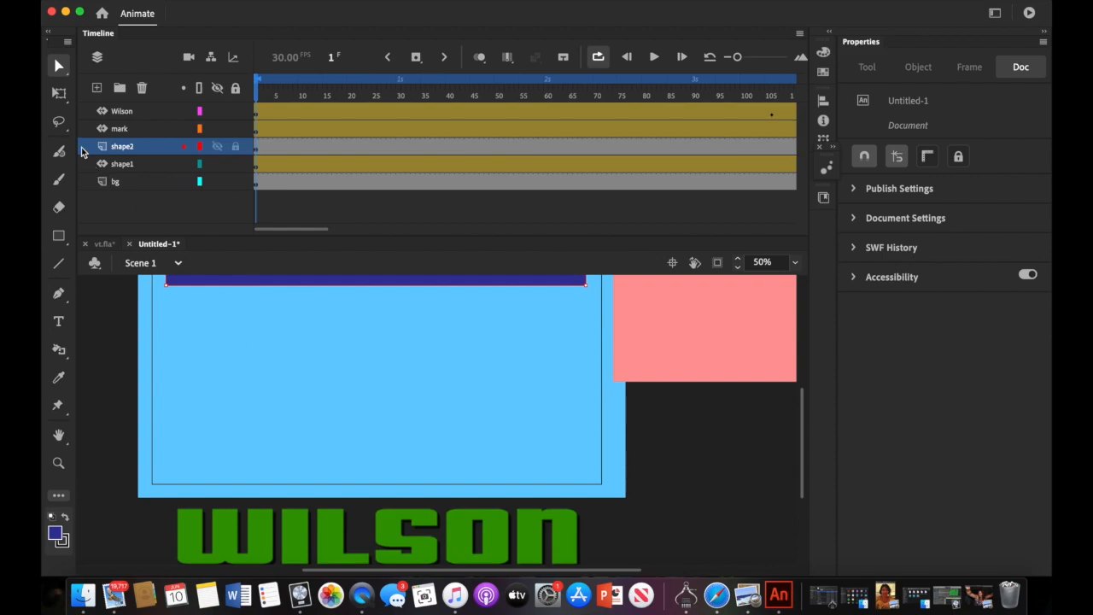
{"action": "left_click", "coordinate": [58, 92]}
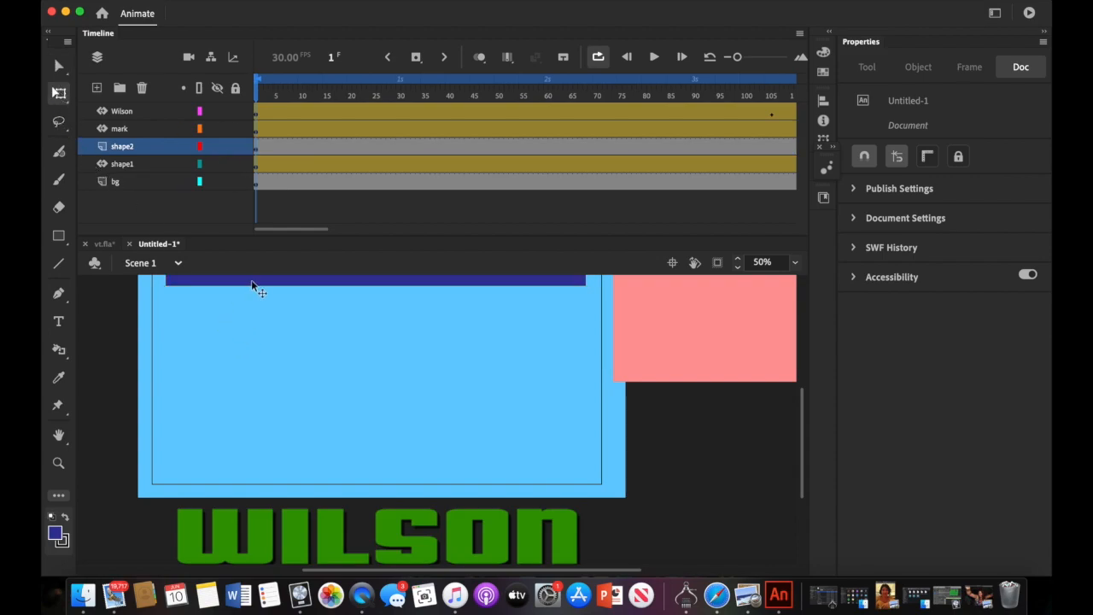
{"action": "left_click_drag", "start_coordinate": [246, 282], "coordinate": [286, 358]}
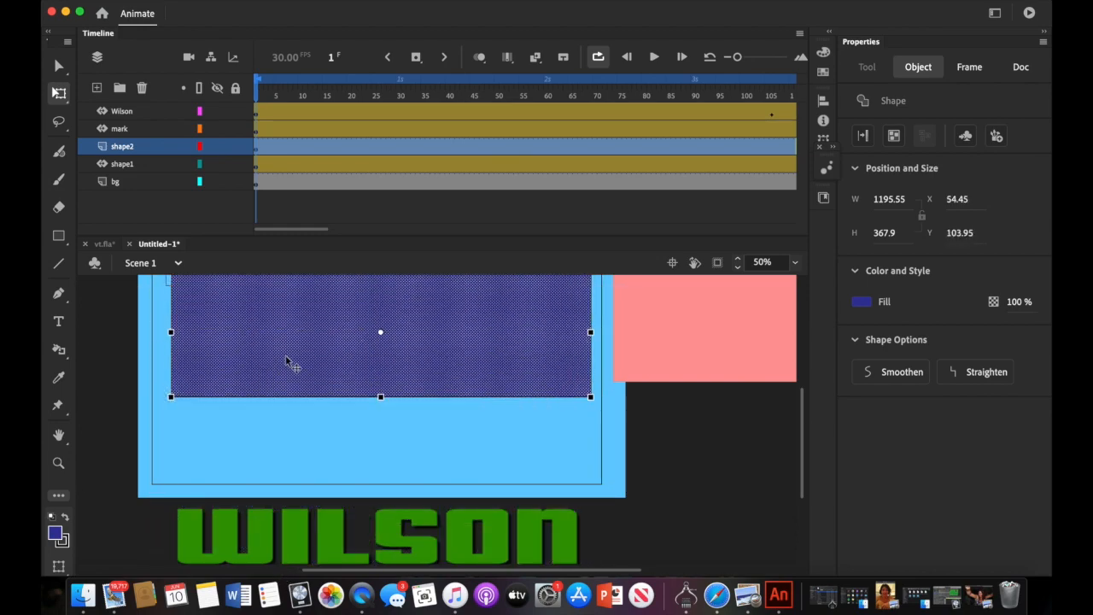
{"action": "scroll", "coordinate": [286, 357], "scroll_direction": "up", "scroll_amount": 4}
{"action": "left_click_drag", "start_coordinate": [285, 520], "coordinate": [280, 344]}
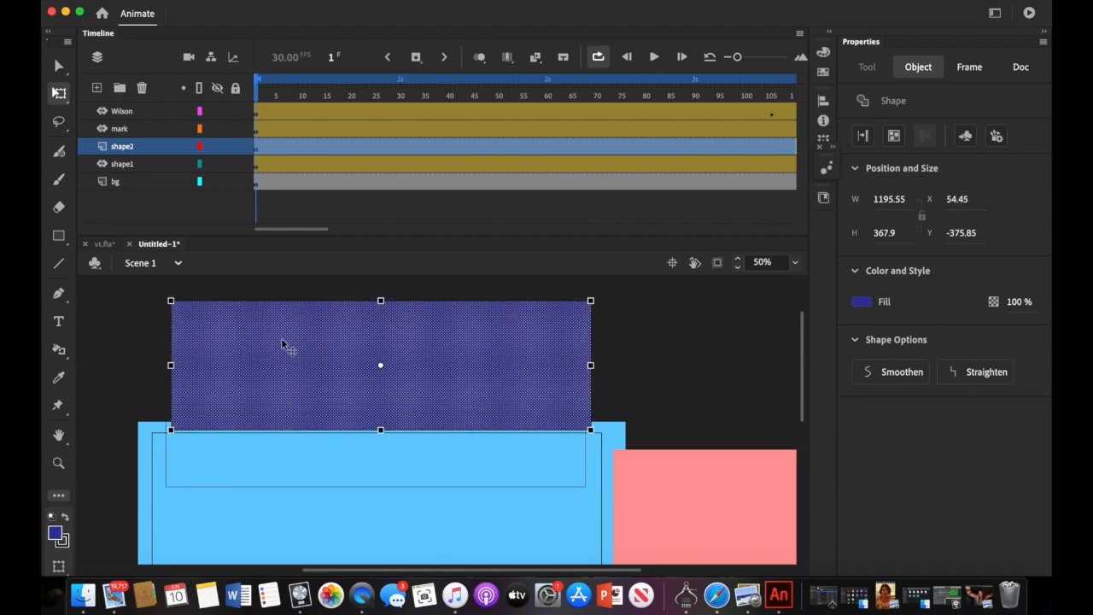
{"action": "left_click", "coordinate": [282, 4]}
- Convert the dark blue rectangle into a Movie Clip named Symbol 1 and add a motion tween
{"action": "left_click", "coordinate": [282, 30]}
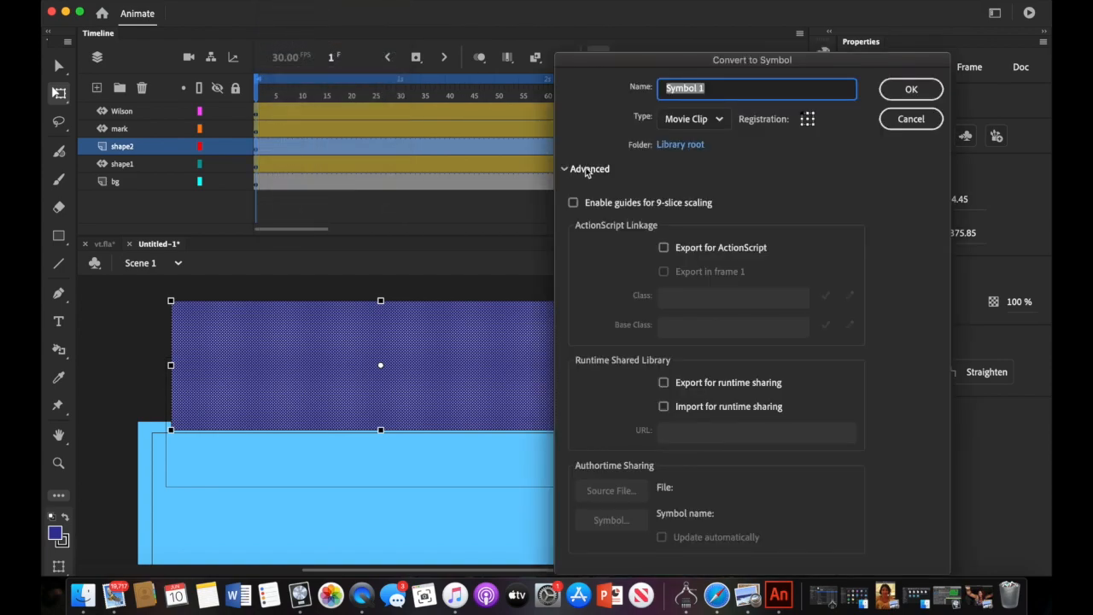
{"action": "type", "text": "s"}
{"action": "left_click", "coordinate": [903, 99]}
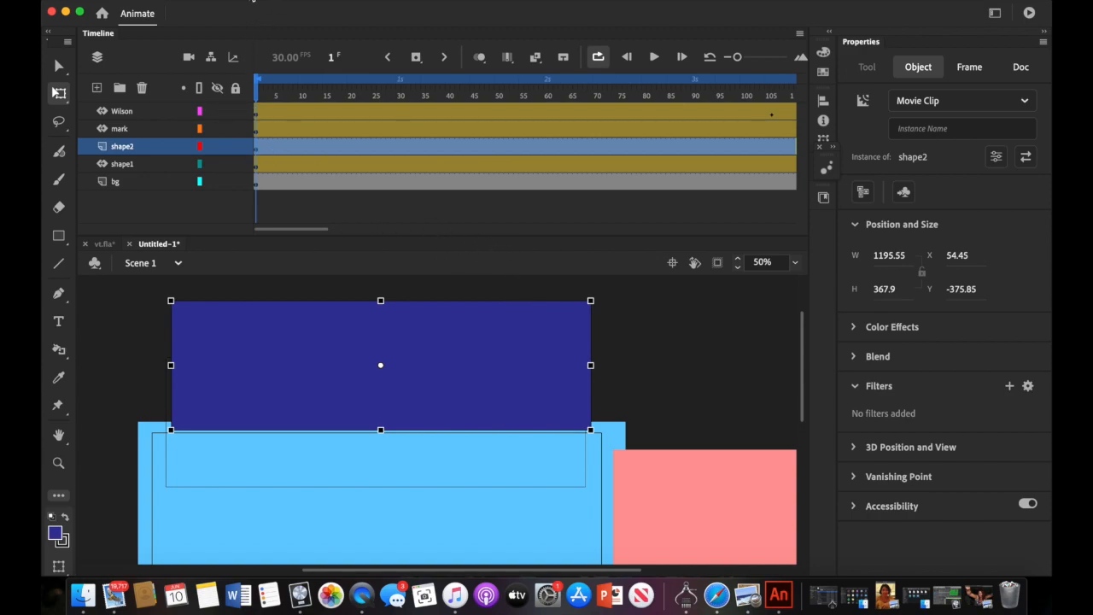
{"action": "left_click", "coordinate": [254, 1]}
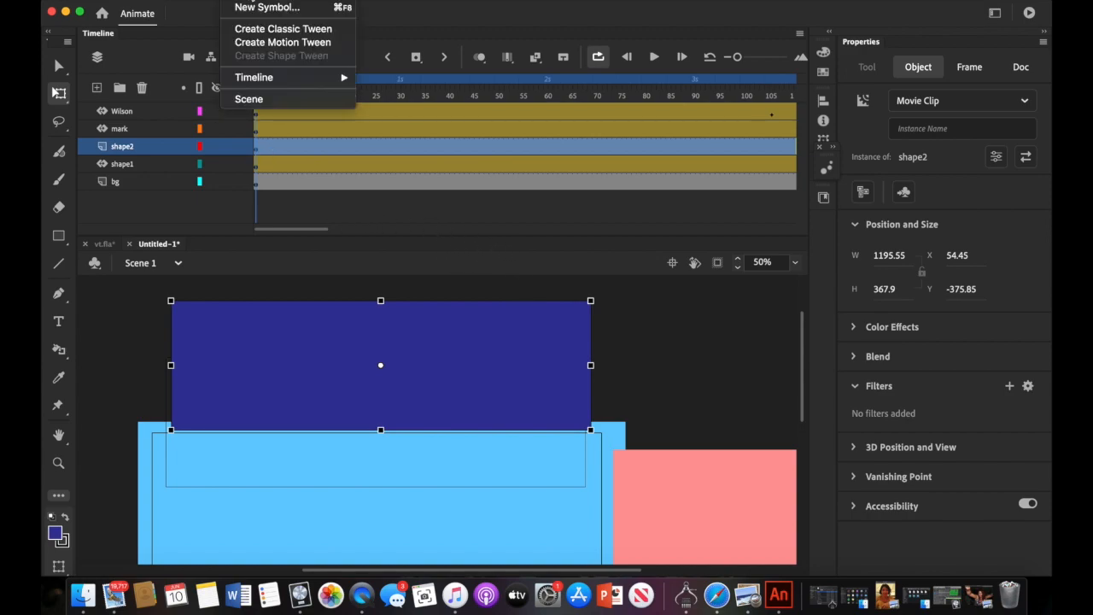
{"action": "left_click", "coordinate": [253, 42]}
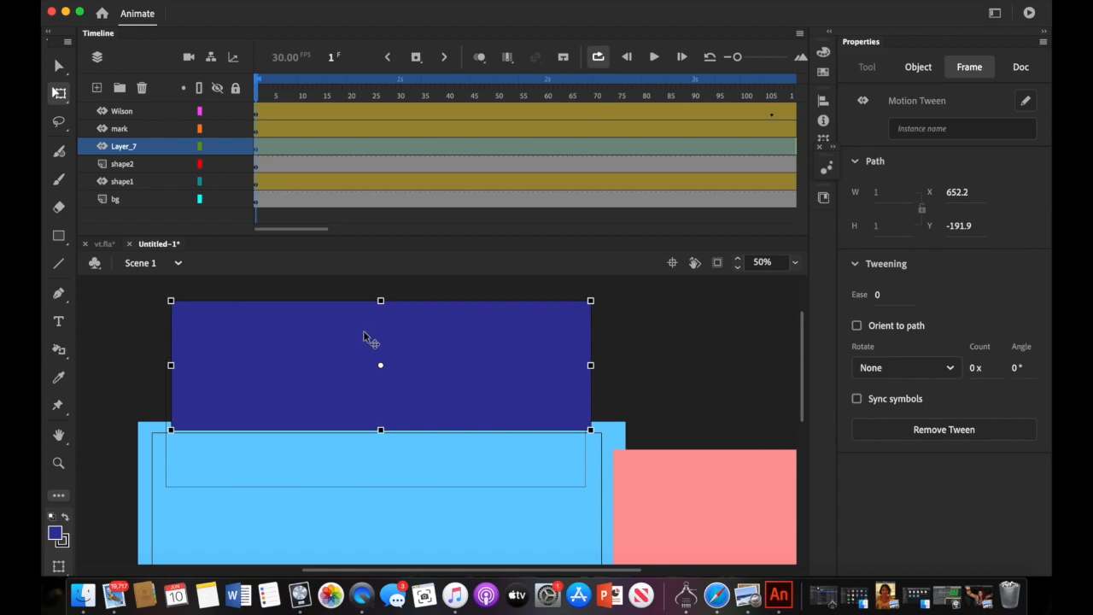
{"action": "left_click", "coordinate": [365, 337]}
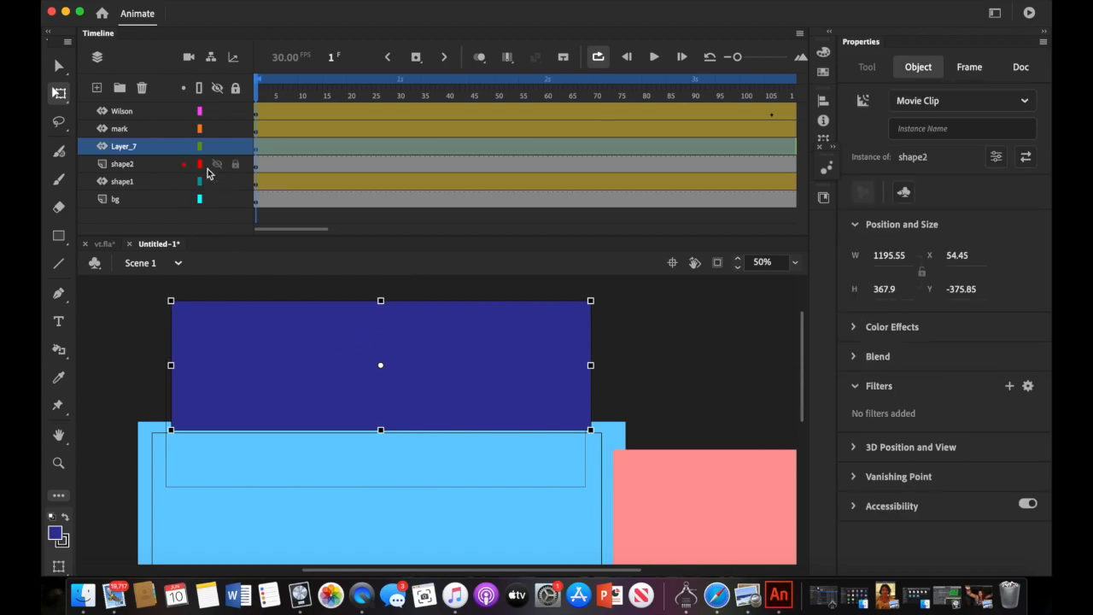
- Undo that tween and recreate the motion tween from the shape2 layer's frames
{"action": "left_click", "coordinate": [169, 5]}
{"action": "left_click", "coordinate": [169, 7]}
{"action": "left_click", "coordinate": [169, 7]}
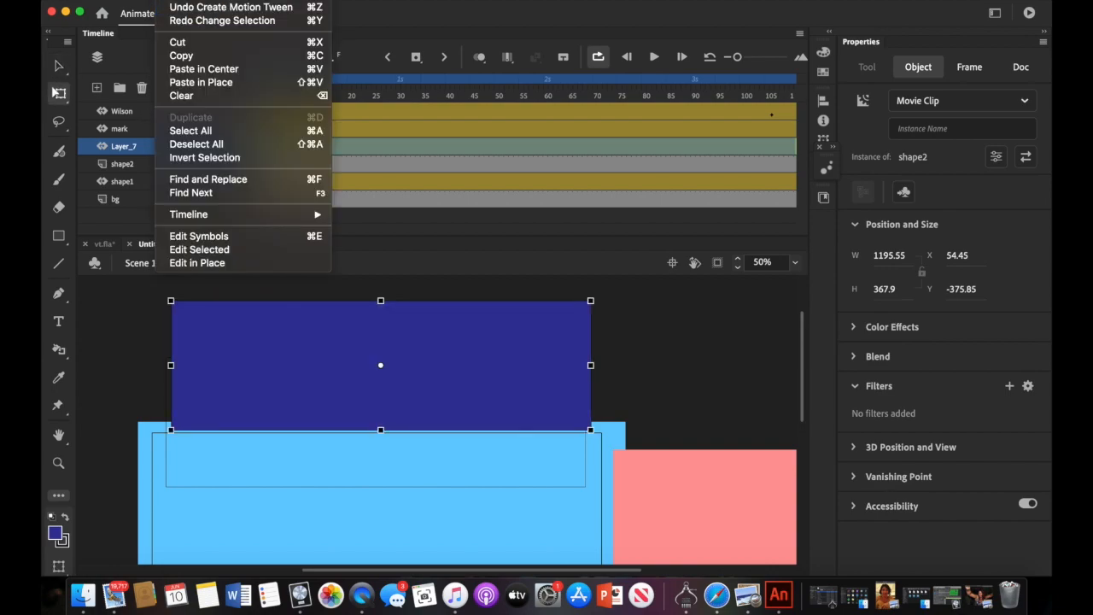
{"action": "left_click", "coordinate": [179, 17]}
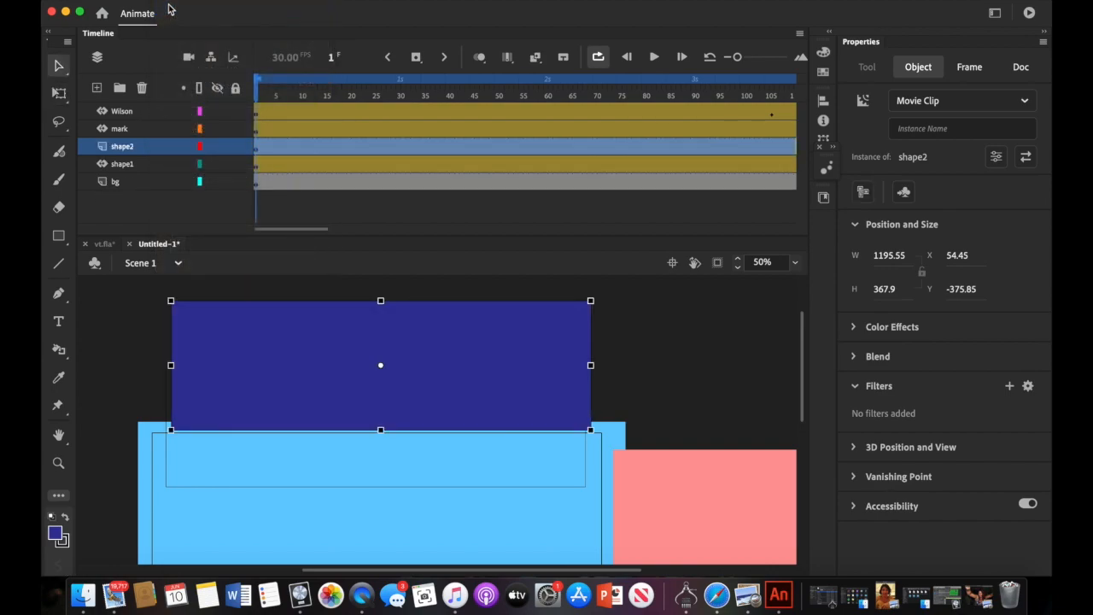
{"action": "left_click", "coordinate": [157, 149]}
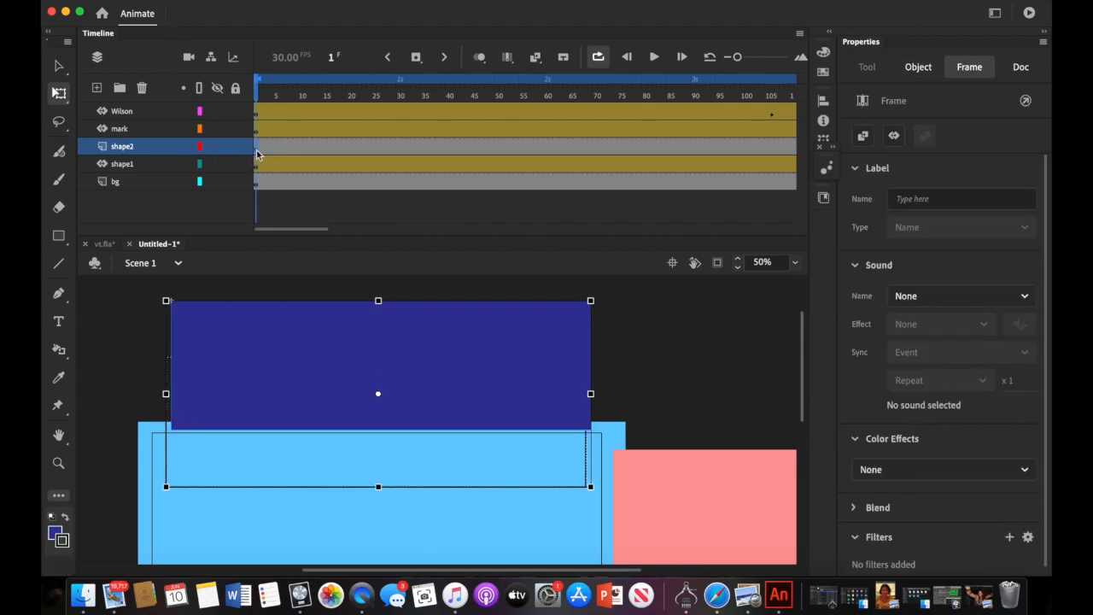
{"action": "left_click", "coordinate": [235, 3]}
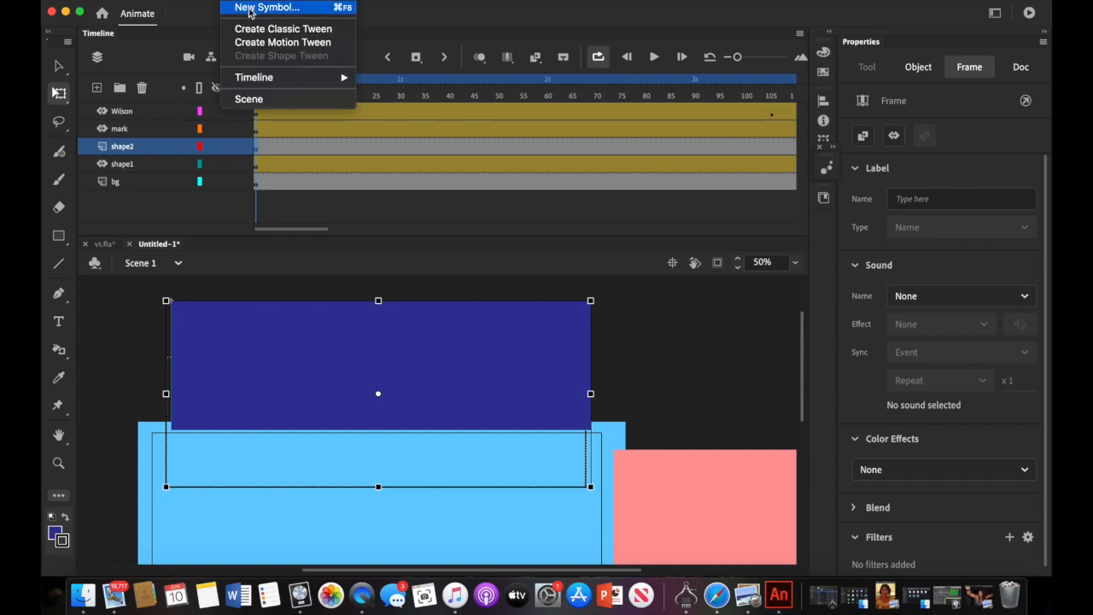
{"action": "left_click", "coordinate": [258, 45]}
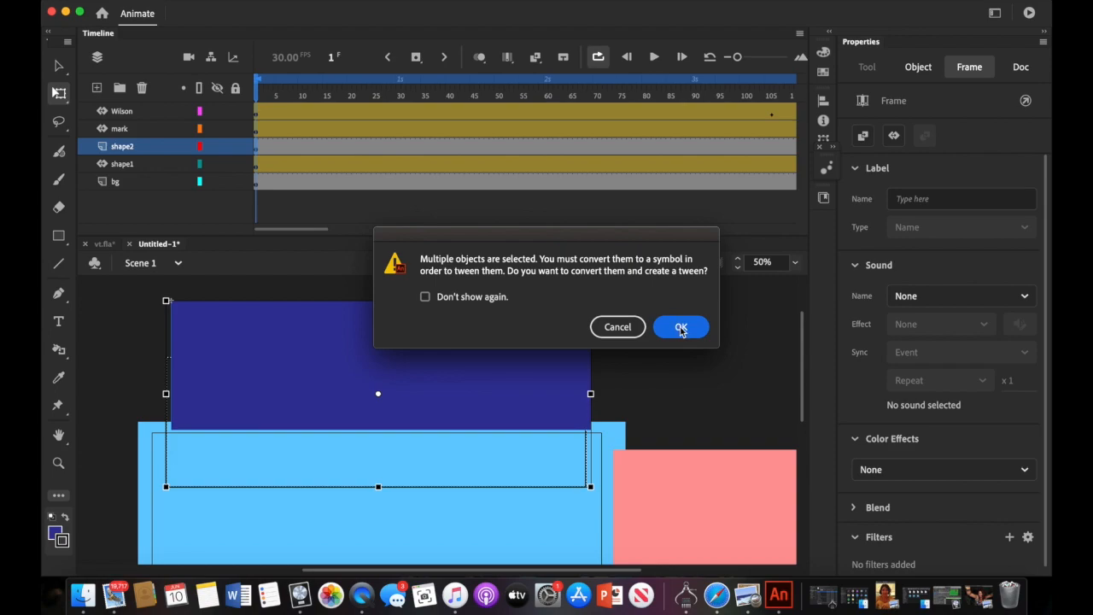
{"action": "left_click", "coordinate": [681, 328]}
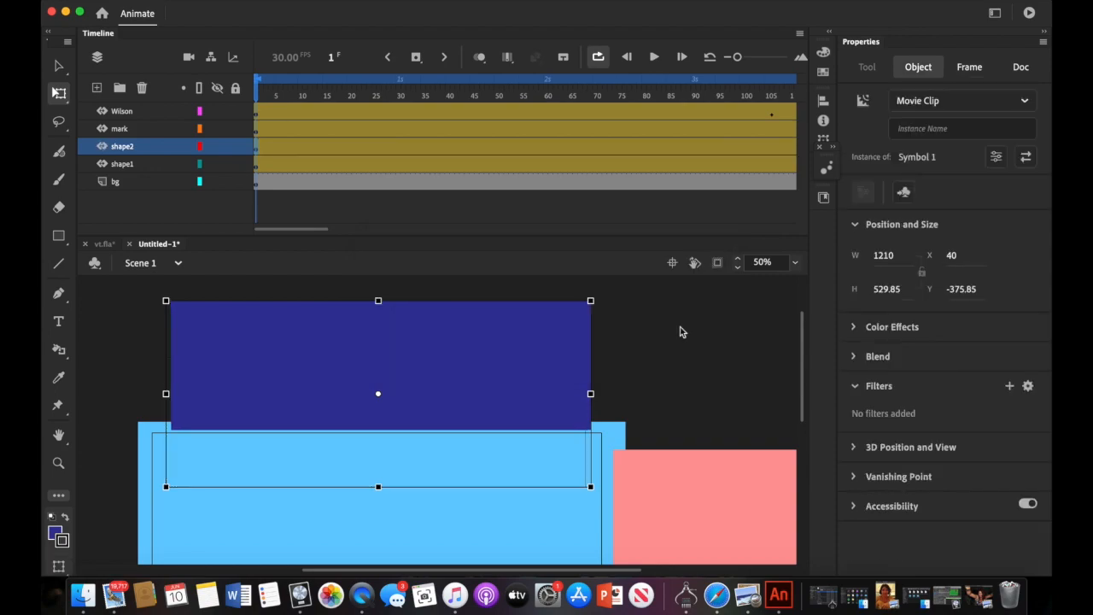
- Add a position keyframe to the shape2 layer at frame 125
{"action": "scroll", "coordinate": [420, 353], "scroll_direction": "down", "scroll_amount": 5}
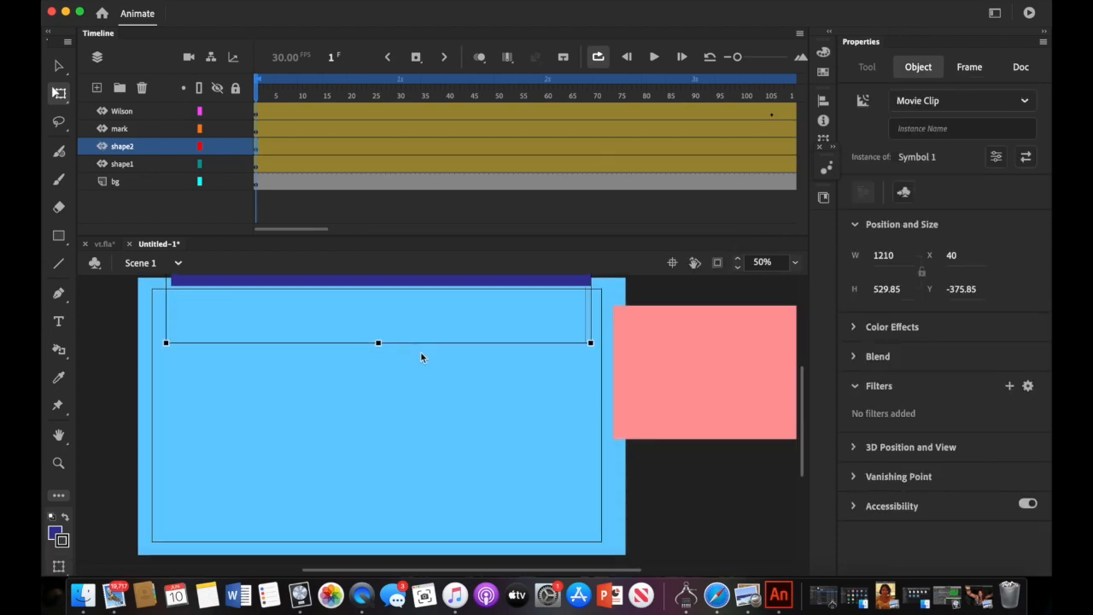
{"action": "scroll", "coordinate": [420, 354], "scroll_direction": "up", "scroll_amount": 5}
{"action": "scroll", "coordinate": [420, 354], "scroll_direction": "right", "scroll_amount": 2}
{"action": "scroll", "coordinate": [420, 353], "scroll_direction": "down", "scroll_amount": 3}
{"action": "scroll", "coordinate": [420, 353], "scroll_direction": "left", "scroll_amount": 4}
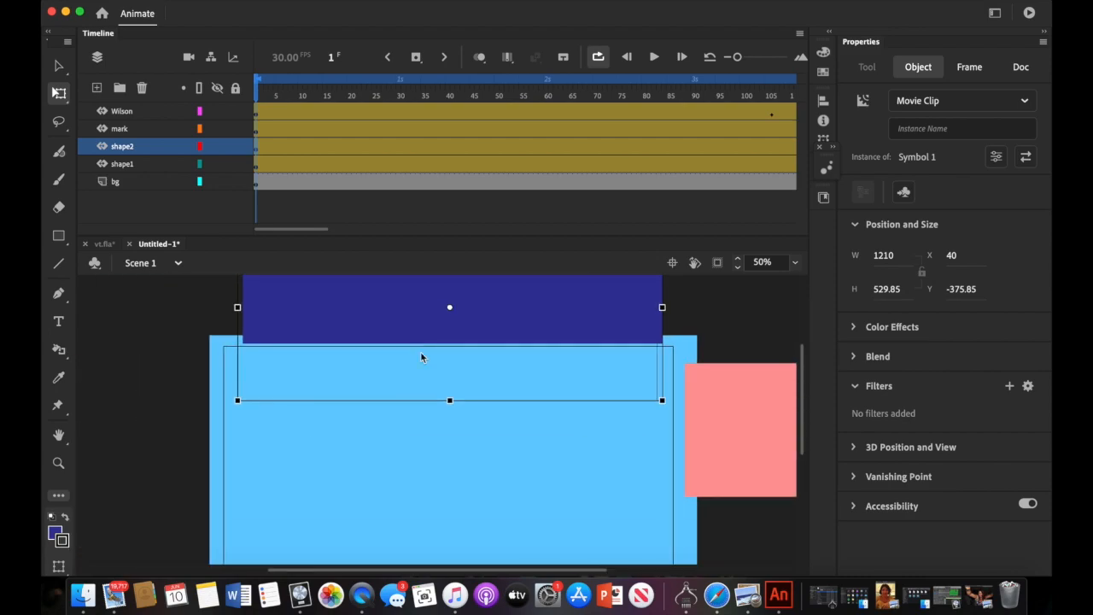
{"action": "left_click_drag", "start_coordinate": [290, 231], "coordinate": [349, 231]}
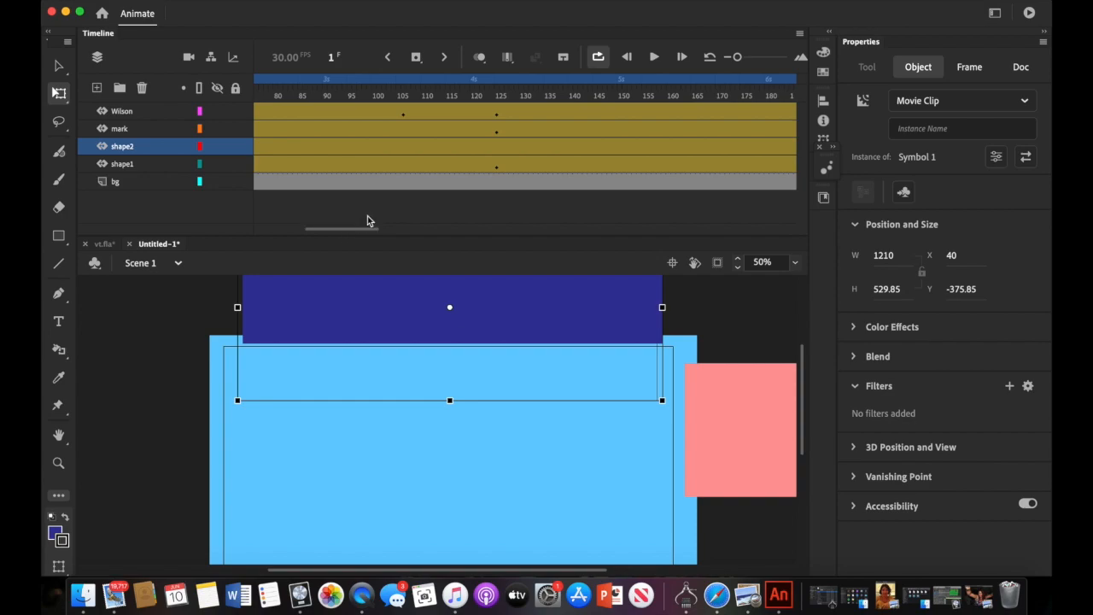
{"action": "left_click", "coordinate": [496, 152]}
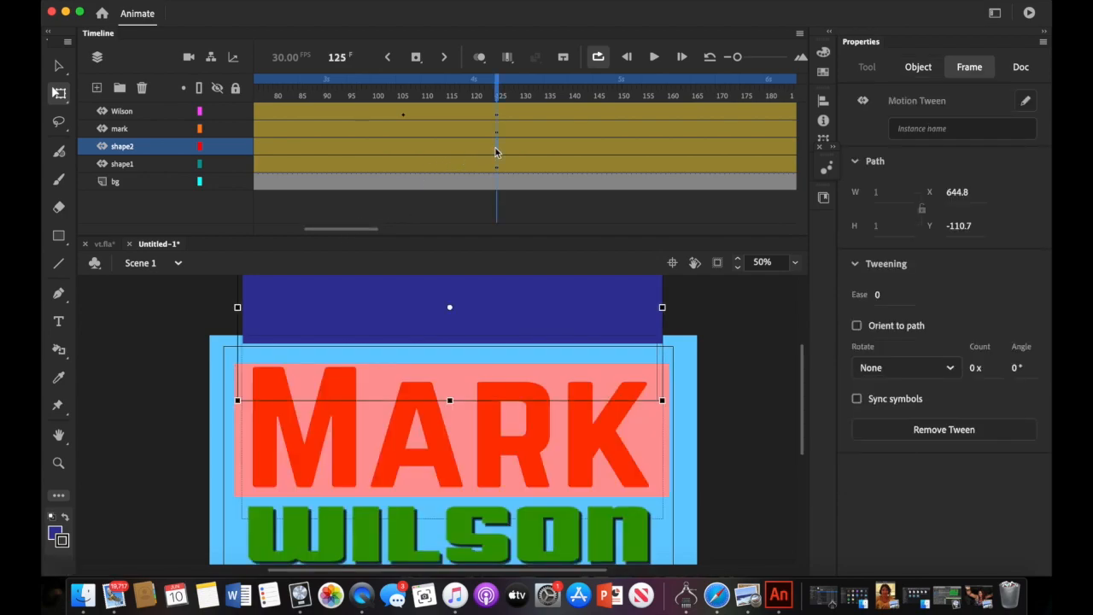
{"action": "right_click", "coordinate": [496, 152]}
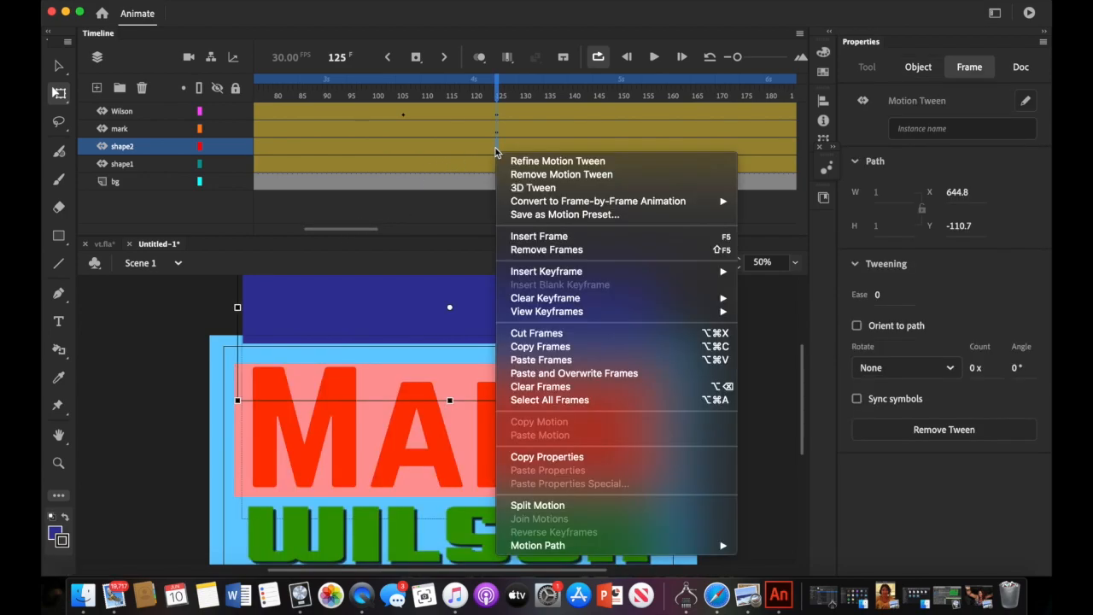
{"action": "mouse_move", "coordinate": [518, 272]}
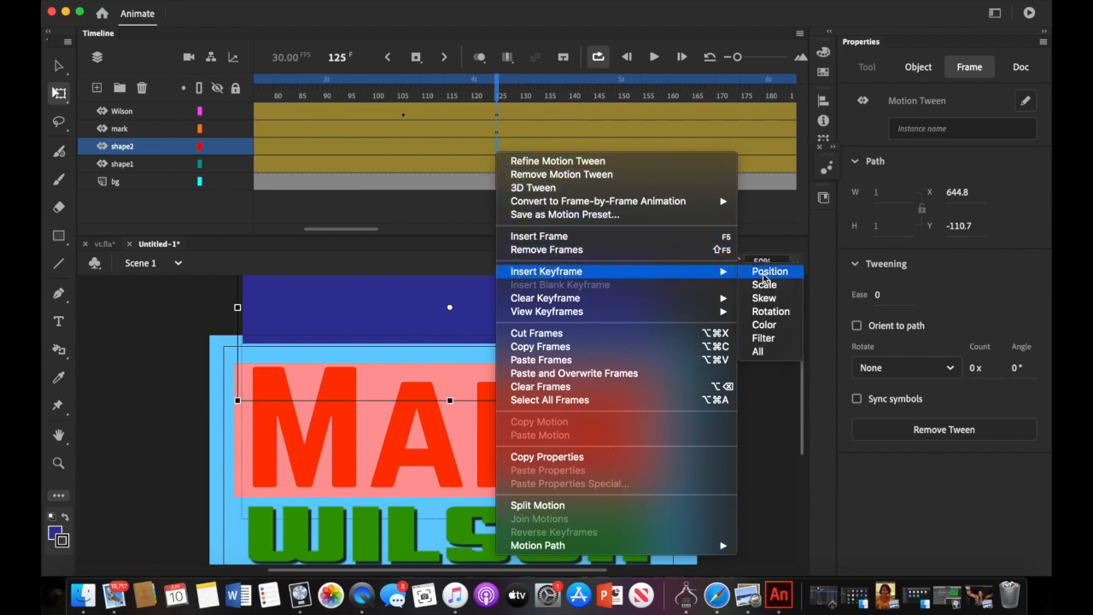
{"action": "left_click", "coordinate": [769, 271]}
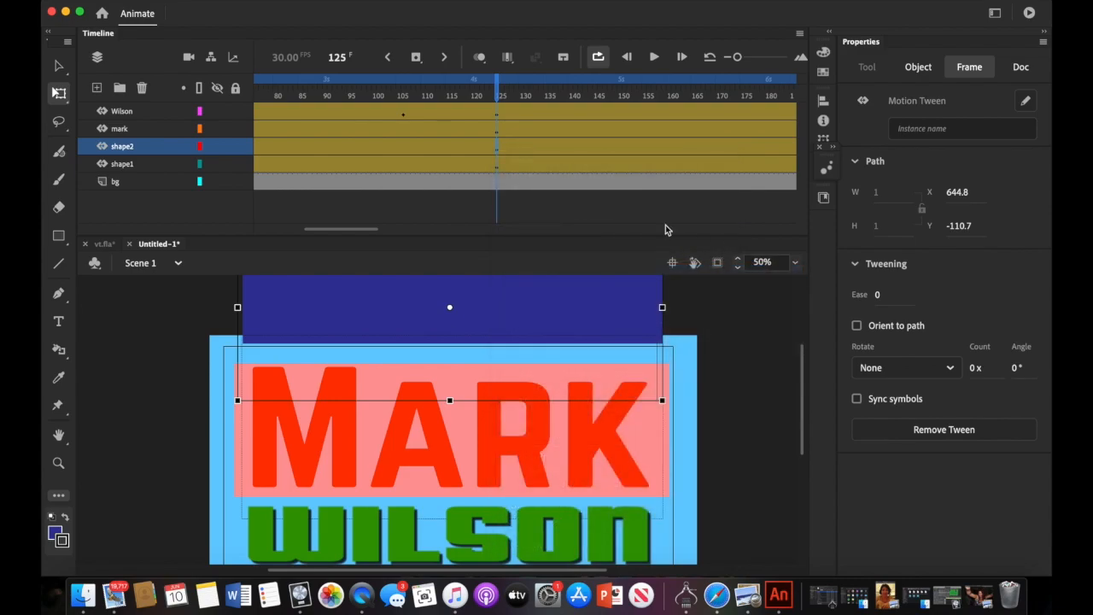
- Lower the dark blue block to Y -65.95 behind MARK, and move MARK below WILSON to Y 337.9
{"action": "scroll", "coordinate": [458, 312], "scroll_direction": "down", "scroll_amount": 5}
{"action": "scroll", "coordinate": [459, 313], "scroll_direction": "up", "scroll_amount": 3}
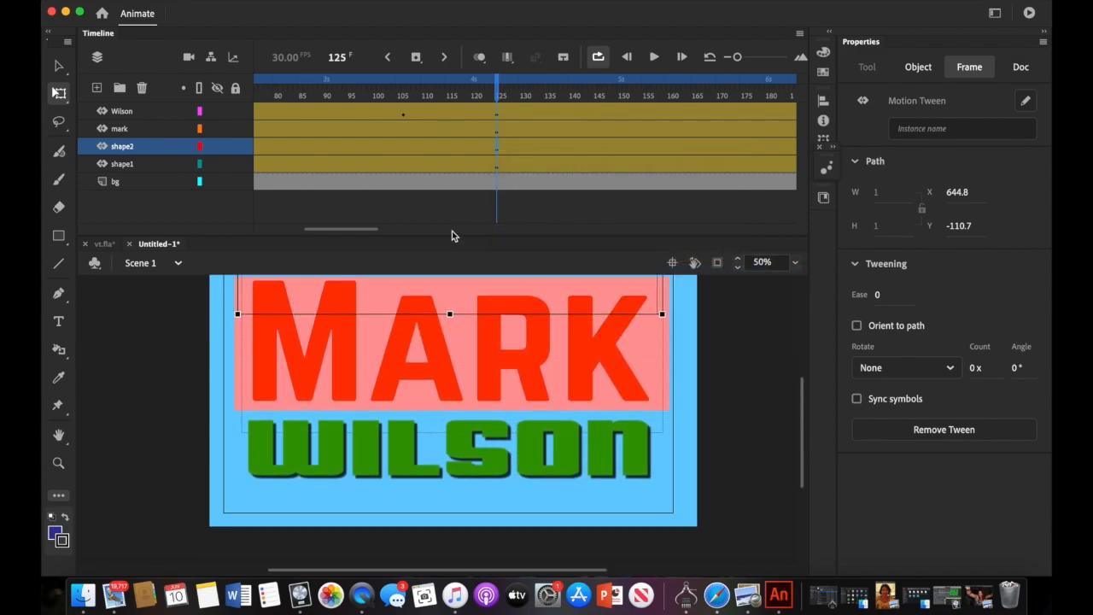
{"action": "scroll", "coordinate": [522, 395], "scroll_direction": "up", "scroll_amount": 10}
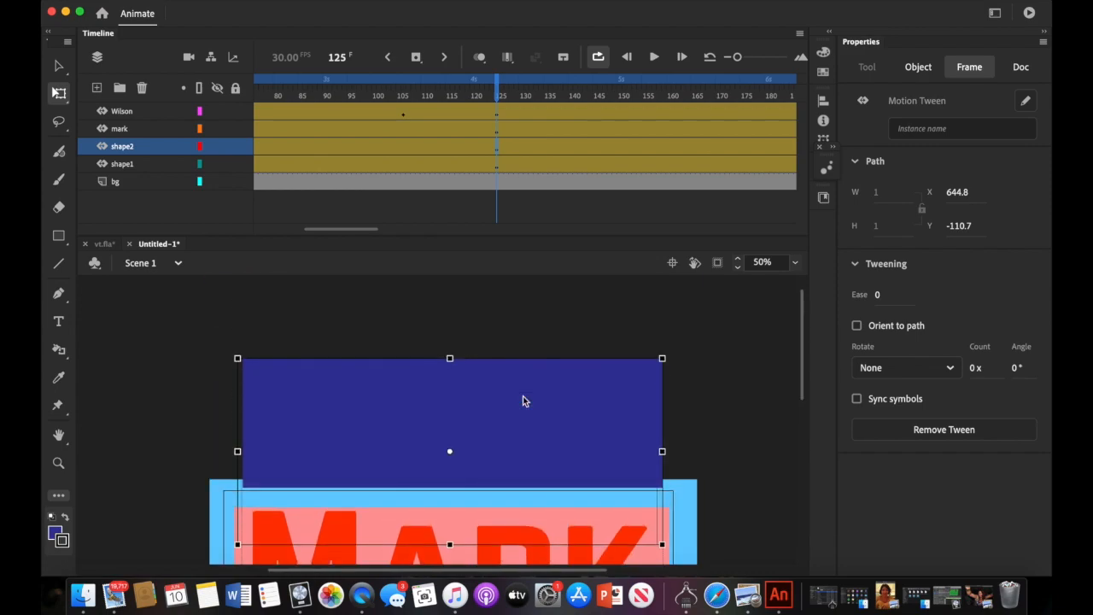
{"action": "left_click_drag", "start_coordinate": [481, 424], "coordinate": [486, 527]}
{"action": "scroll", "coordinate": [486, 527], "scroll_direction": "down", "scroll_amount": 7}
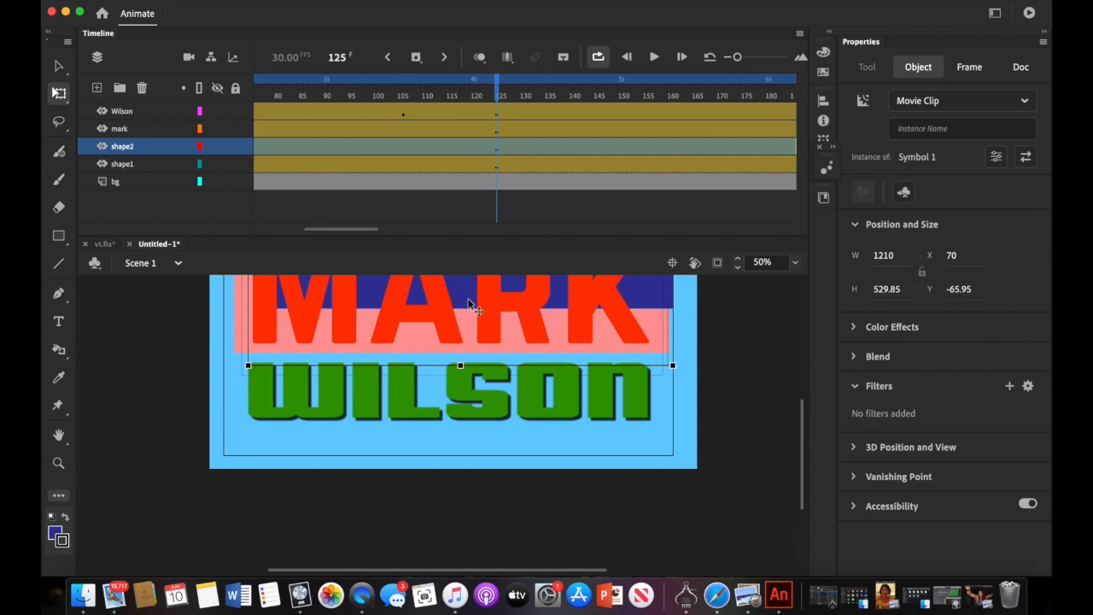
{"action": "left_click_drag", "start_coordinate": [468, 306], "coordinate": [467, 424]}
- Undo the MARK title move and lock the mark, shape1 and Wilson layers
{"action": "left_click", "coordinate": [175, 1]}
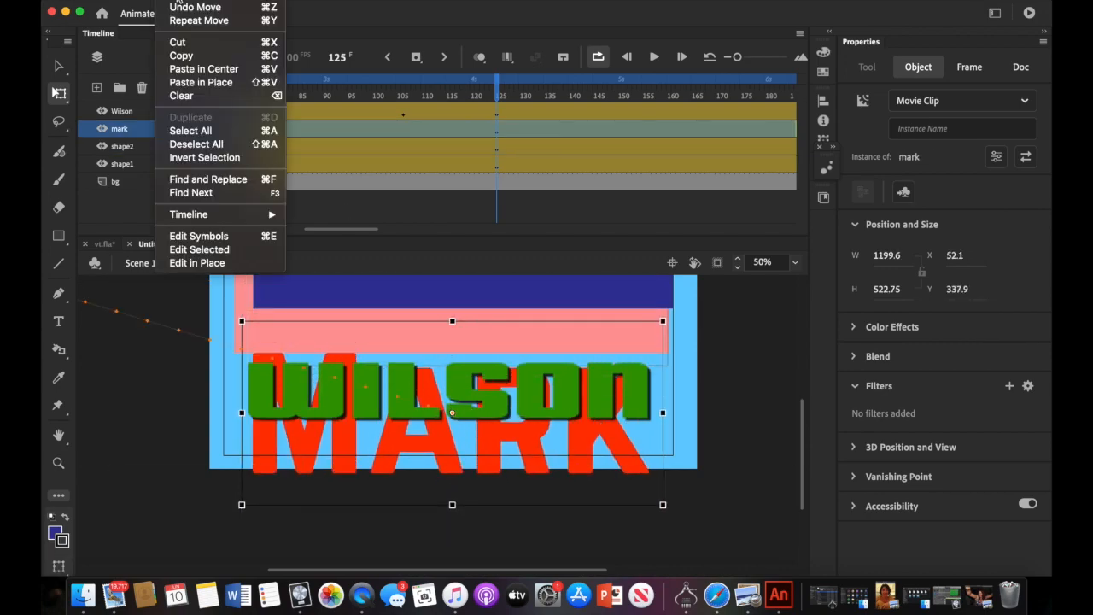
{"action": "left_click", "coordinate": [181, 7]}
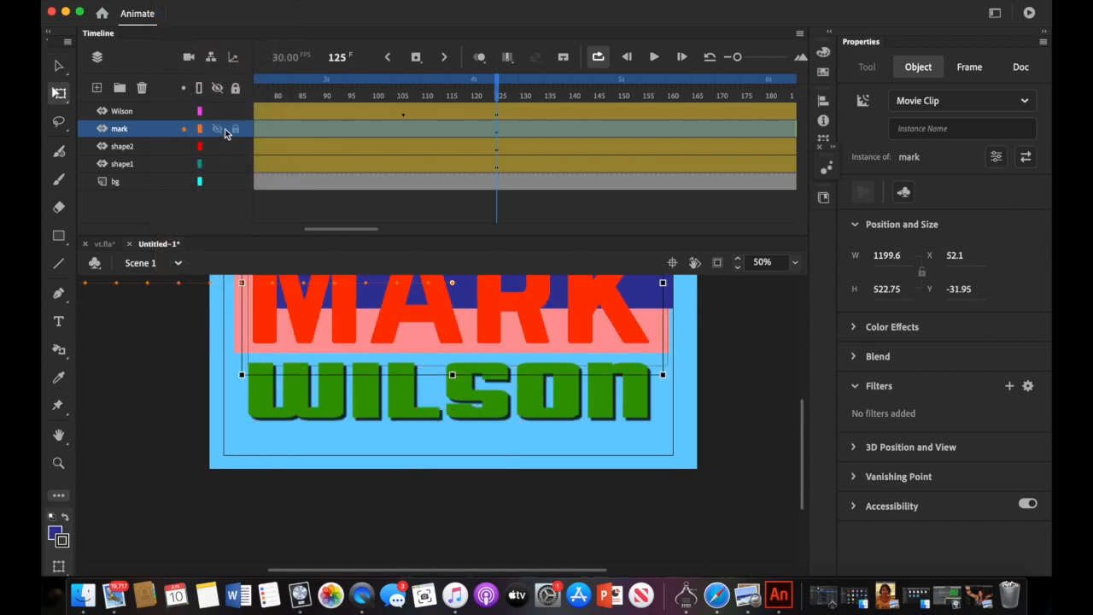
{"action": "left_click", "coordinate": [235, 128]}
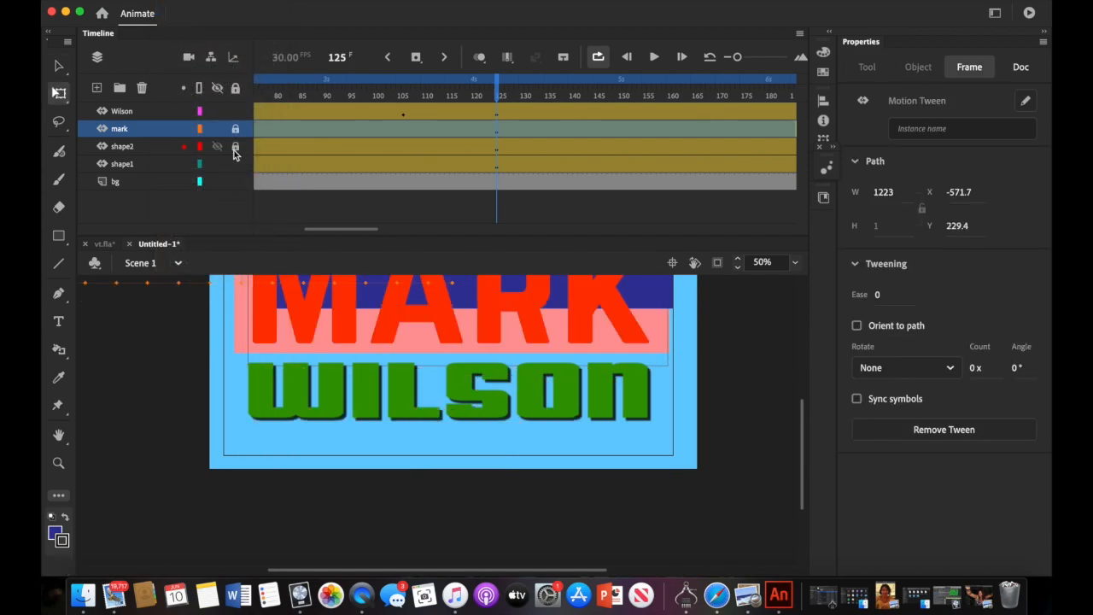
{"action": "left_click", "coordinate": [236, 163]}
{"action": "left_click", "coordinate": [236, 112]}
- Move the dark blue block down and adjust its width to line up with the snap guide
{"action": "left_click_drag", "start_coordinate": [467, 304], "coordinate": [452, 442]}
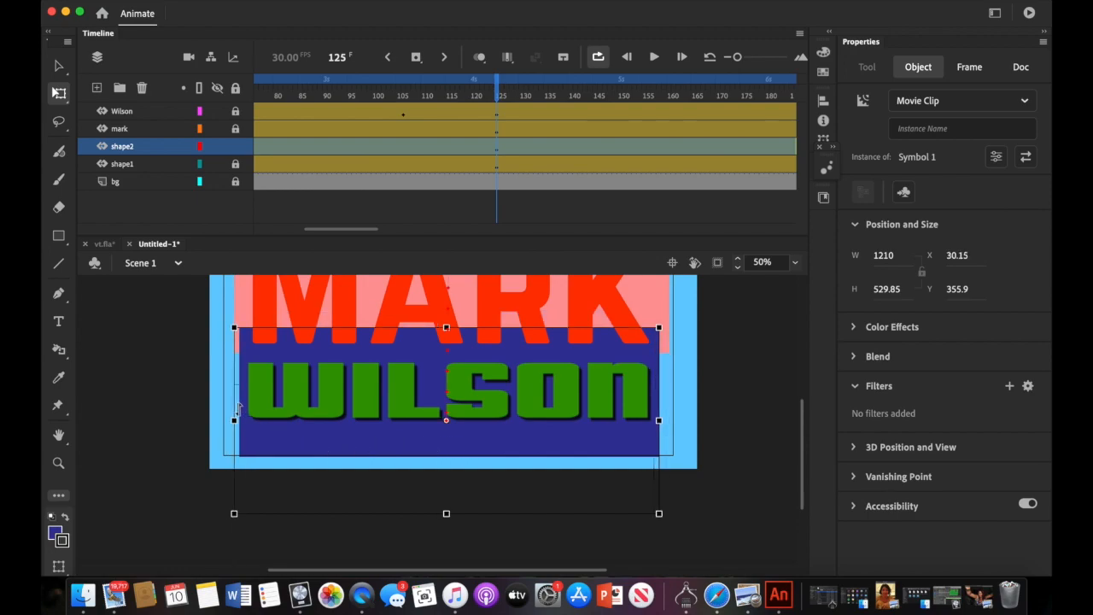
{"action": "left_click_drag", "start_coordinate": [232, 421], "coordinate": [220, 421]}
{"action": "left_click_drag", "start_coordinate": [322, 434], "coordinate": [335, 437]}
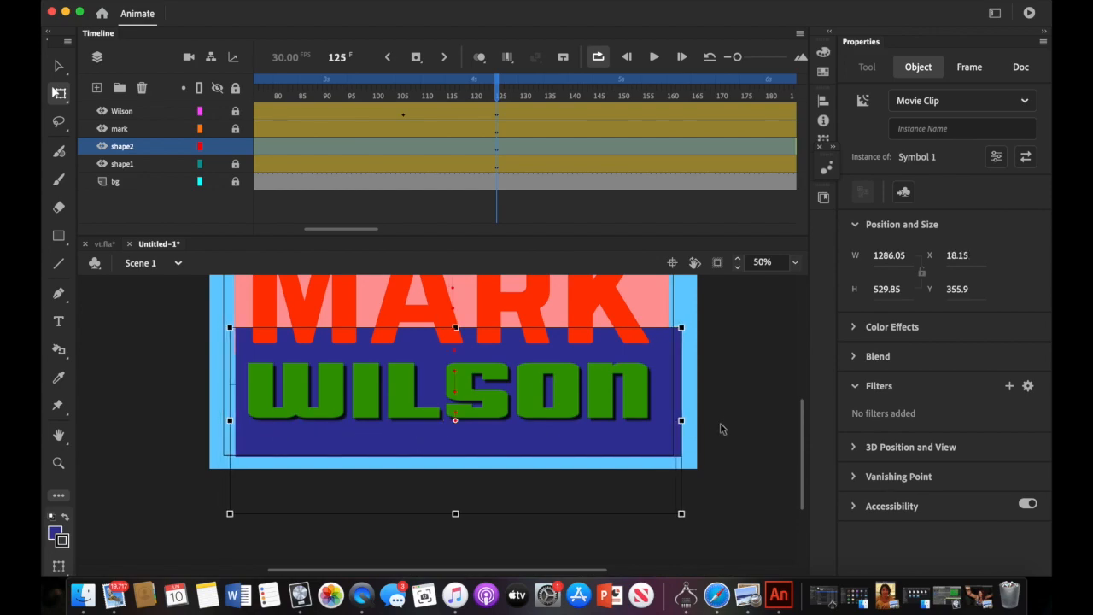
{"action": "left_click_drag", "start_coordinate": [682, 420], "coordinate": [674, 420]}
{"action": "left_click_drag", "start_coordinate": [562, 437], "coordinate": [559, 439]}
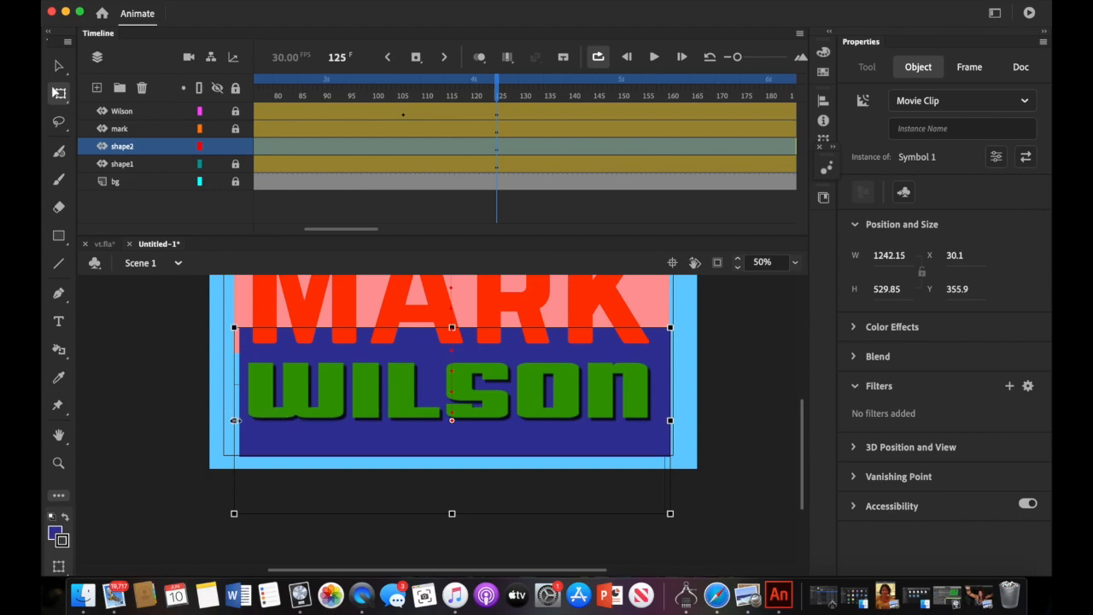
{"action": "left_click_drag", "start_coordinate": [233, 420], "coordinate": [231, 420]}
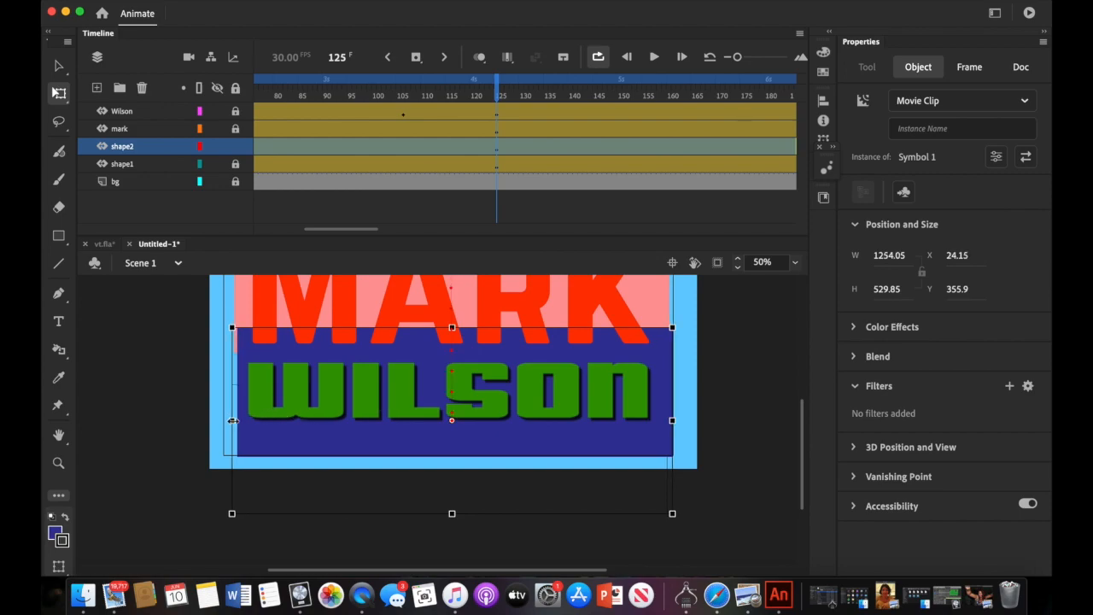
{"action": "left_click_drag", "start_coordinate": [311, 436], "coordinate": [308, 435]}
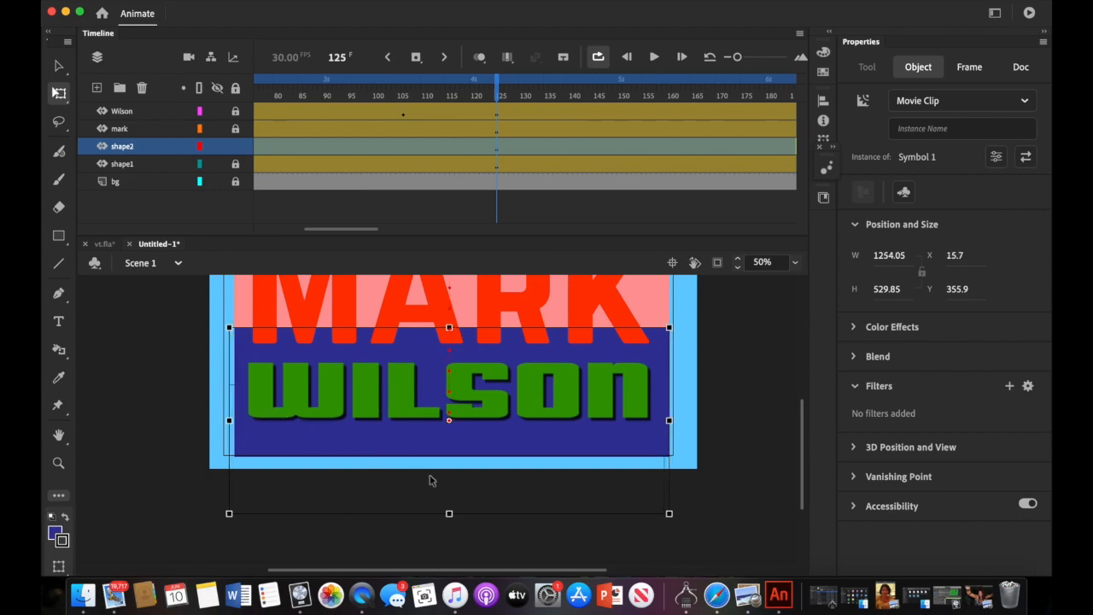
{"action": "key", "text": "Left"}
{"action": "key", "text": "Left"}
{"action": "key", "text": "Left"}
{"action": "key", "text": "Left"}
{"action": "key", "text": "Right"}
{"action": "key", "text": "Right"}
{"action": "key", "text": "Right"}
{"action": "key", "text": "Right"}
- Lower the dark blue block behind WILSON (1254.05 by 386, Y 427.85) and check an earlier frame
{"action": "left_click_drag", "start_coordinate": [448, 326], "coordinate": [448, 351]}
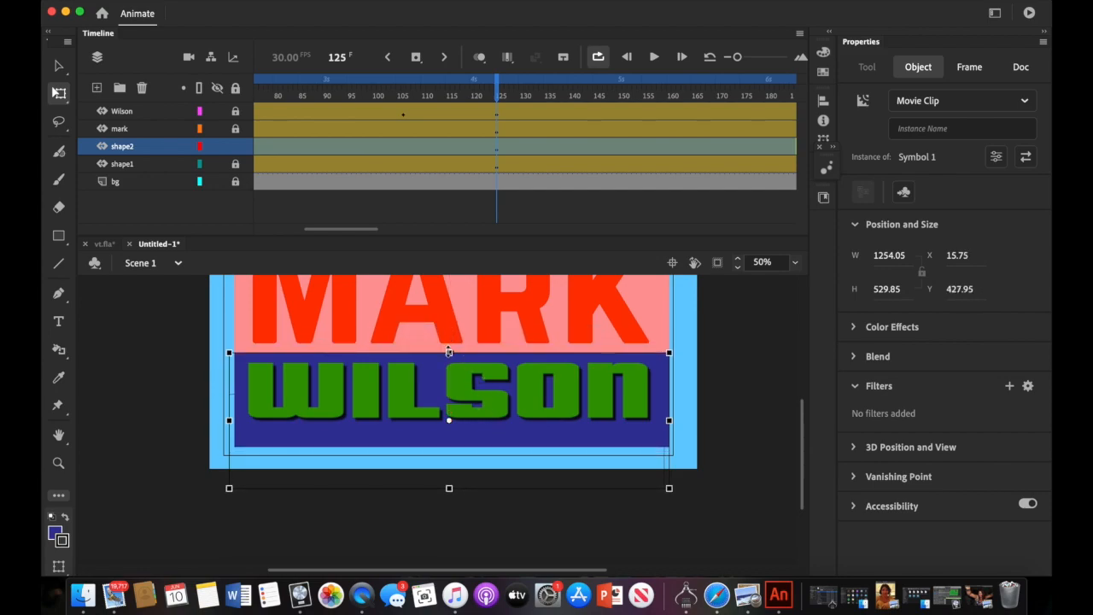
{"action": "scroll", "coordinate": [462, 313], "scroll_direction": "up", "scroll_amount": 4}
{"action": "scroll", "coordinate": [462, 313], "scroll_direction": "right", "scroll_amount": 2}
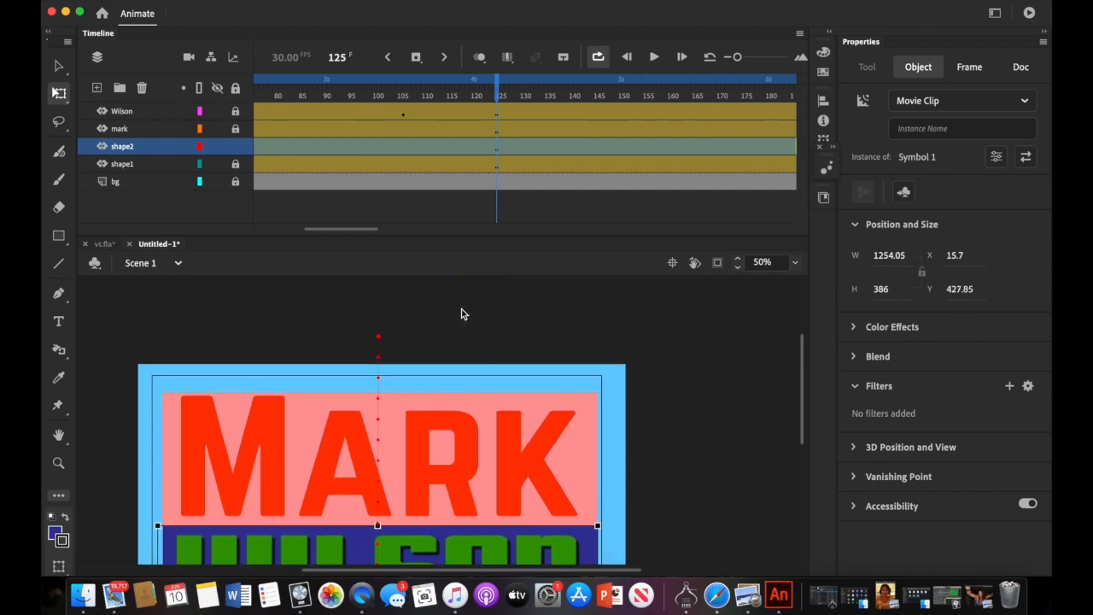
{"action": "scroll", "coordinate": [461, 314], "scroll_direction": "left", "scroll_amount": 6}
{"action": "scroll", "coordinate": [461, 314], "scroll_direction": "down", "scroll_amount": 1}
{"action": "scroll", "coordinate": [461, 313], "scroll_direction": "down", "scroll_amount": 2}
{"action": "scroll", "coordinate": [461, 313], "scroll_direction": "right", "scroll_amount": 6}
{"action": "scroll", "coordinate": [461, 314], "scroll_direction": "left", "scroll_amount": 2}
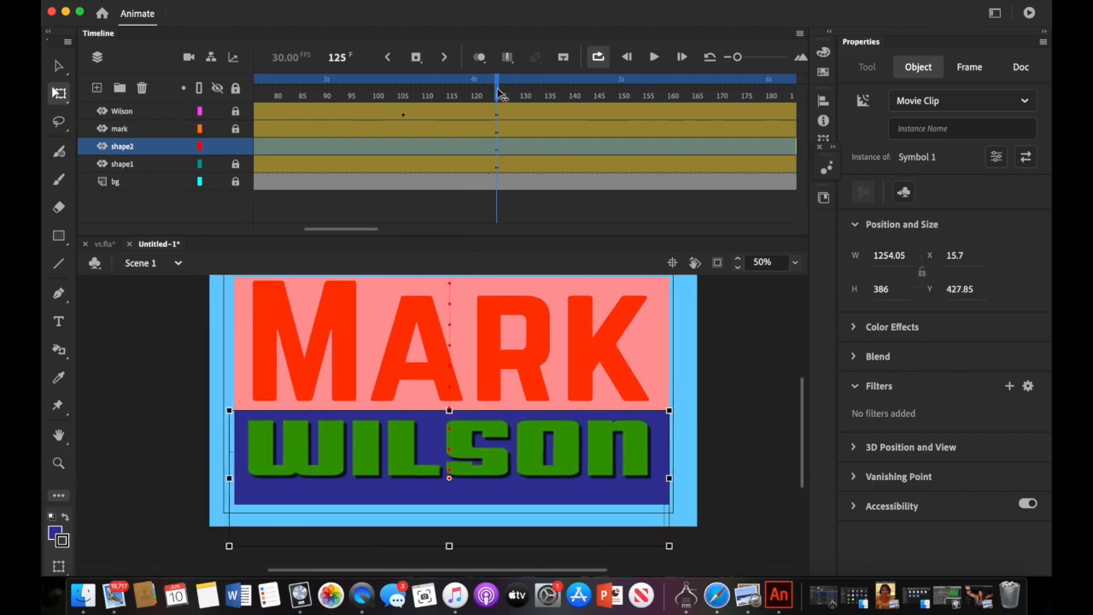
{"action": "left_click_drag", "start_coordinate": [500, 95], "coordinate": [85, 122]}
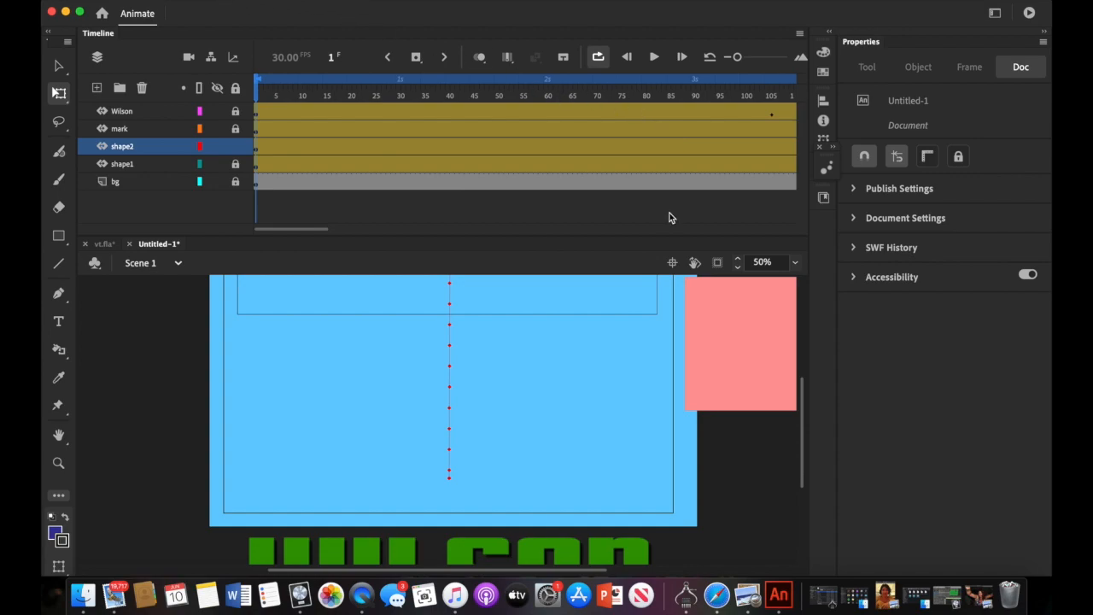
- Zoom the stage to 25% and play the animation through, then stop it
{"action": "left_click", "coordinate": [794, 263]}
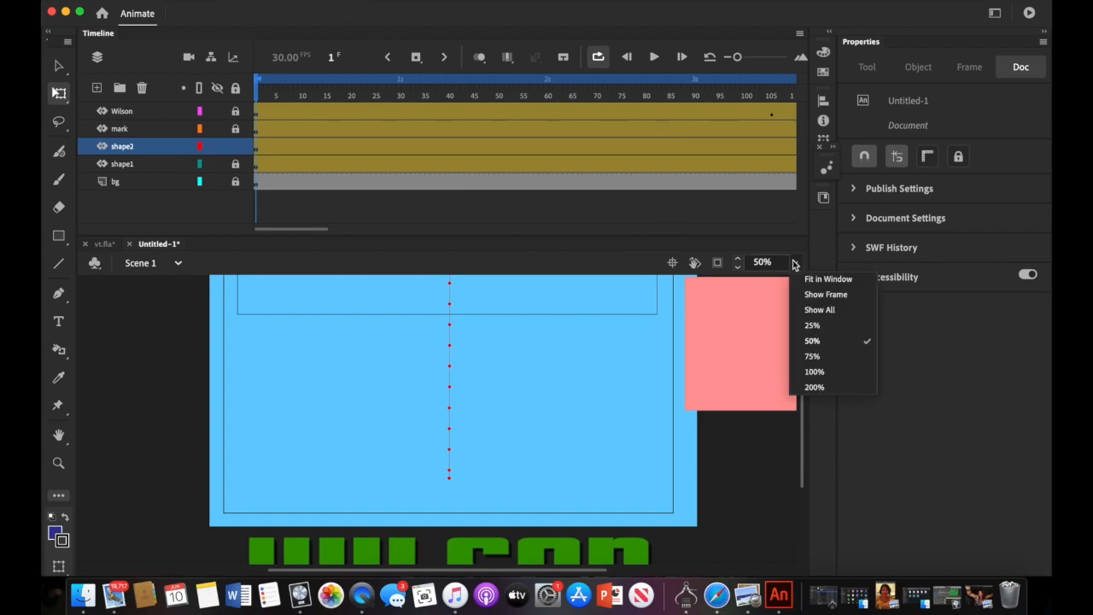
{"action": "left_click", "coordinate": [811, 326]}
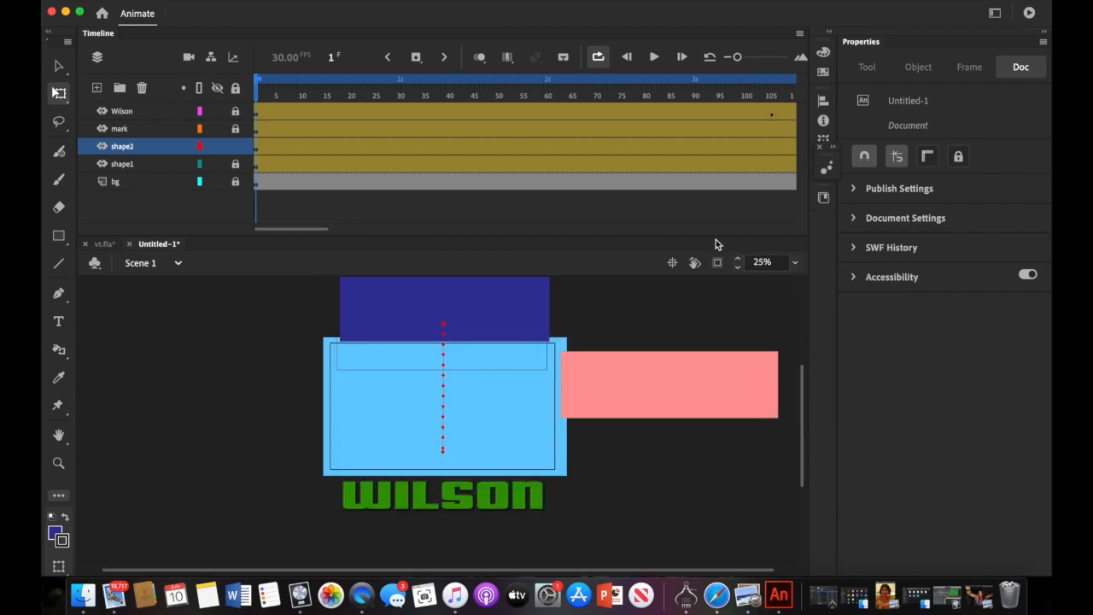
{"action": "left_click", "coordinate": [654, 56]}
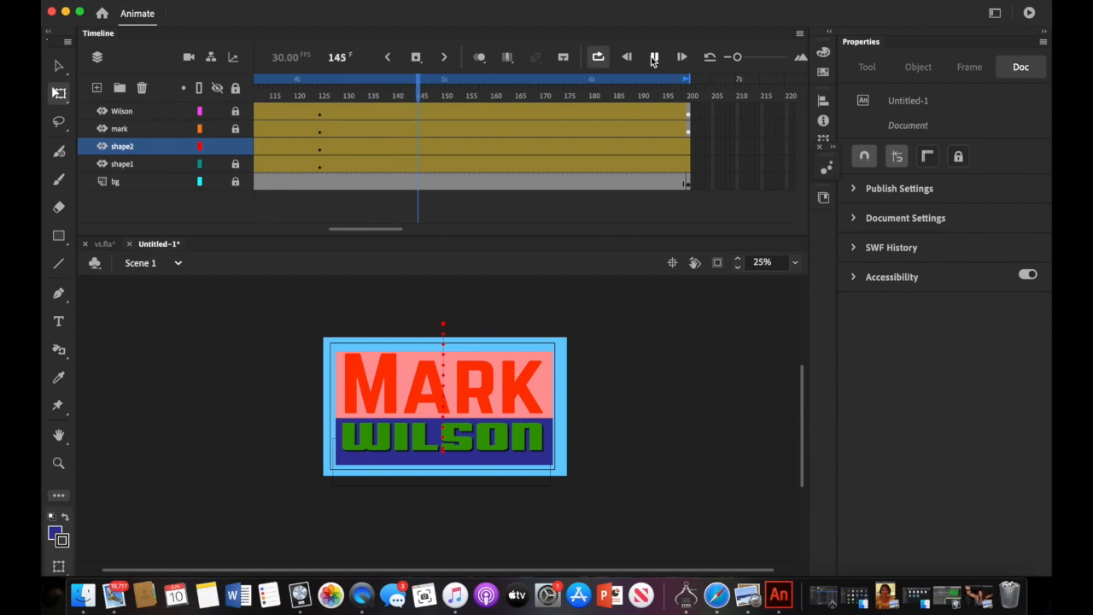
{"action": "left_click", "coordinate": [654, 57]}
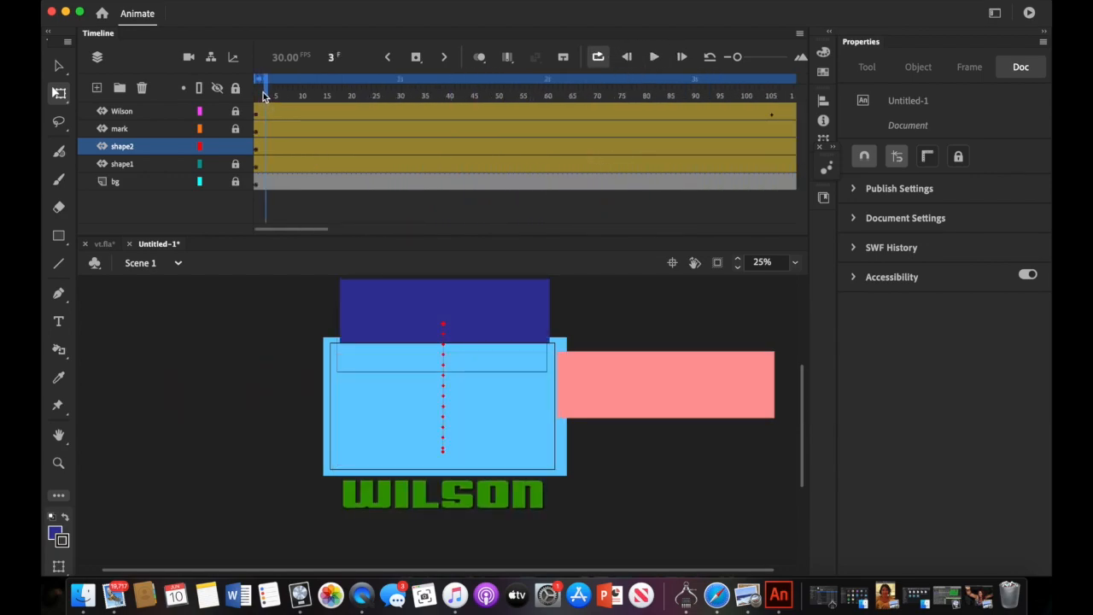
- Scrub the timeline through frames 80, 161 and 106, ending at frame 68
{"action": "left_click_drag", "start_coordinate": [264, 96], "coordinate": [645, 168]}
{"action": "left_click_drag", "start_coordinate": [305, 232], "coordinate": [311, 230]}
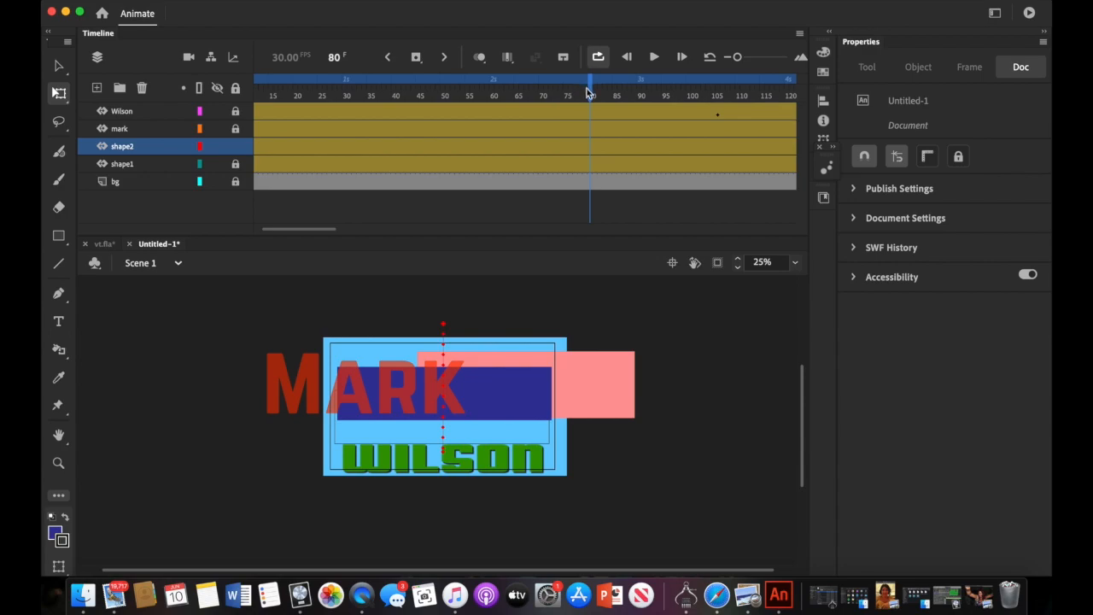
{"action": "left_click_drag", "start_coordinate": [592, 94], "coordinate": [205, 115]}
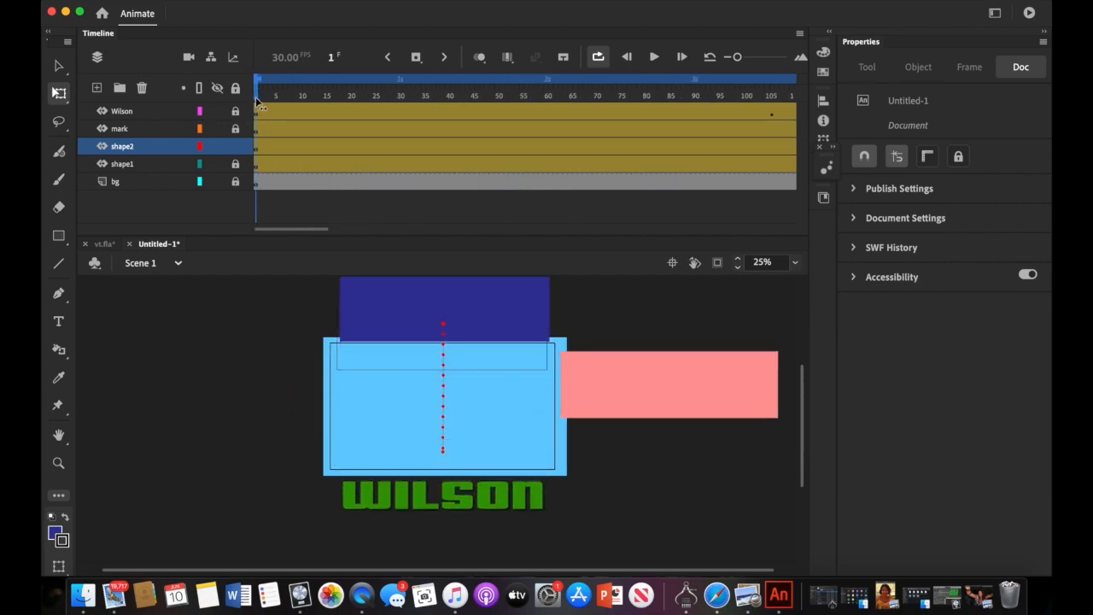
{"action": "left_click_drag", "start_coordinate": [257, 100], "coordinate": [137, 163]}
{"action": "left_click_drag", "start_coordinate": [258, 92], "coordinate": [585, 126]}
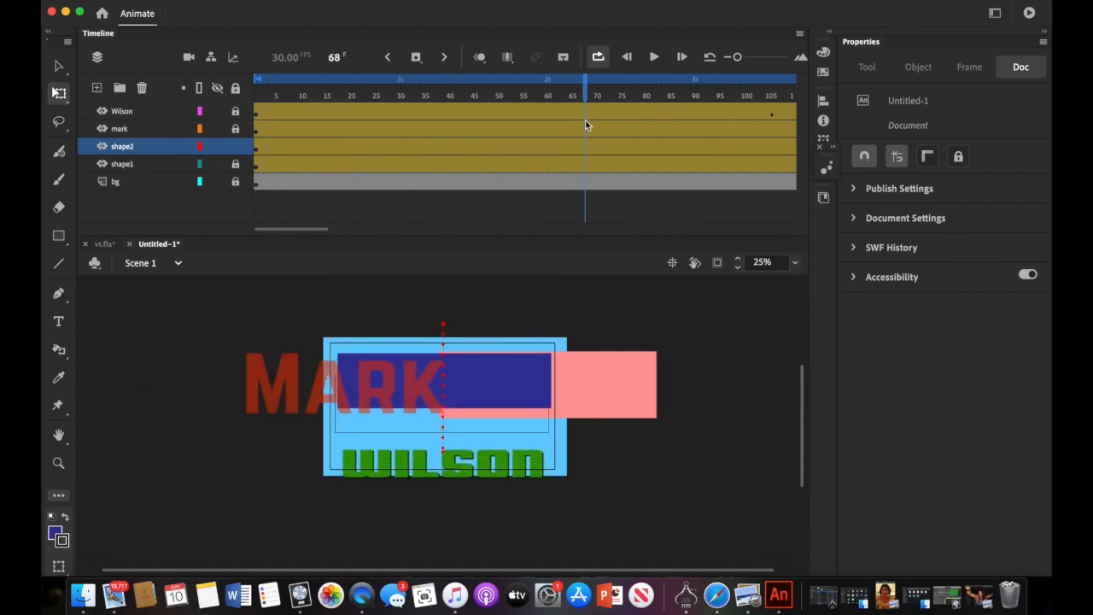